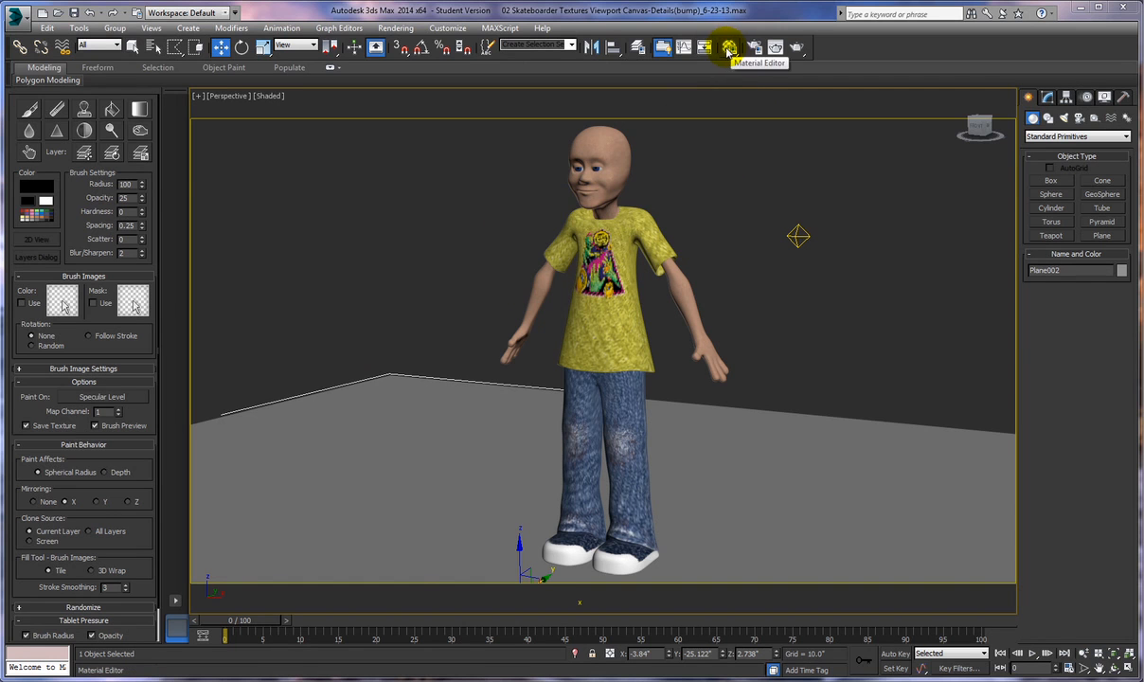
View the Specular.psd image used as the 07 - Default material's specular level map, then close the Material Editor.
click(729, 48)
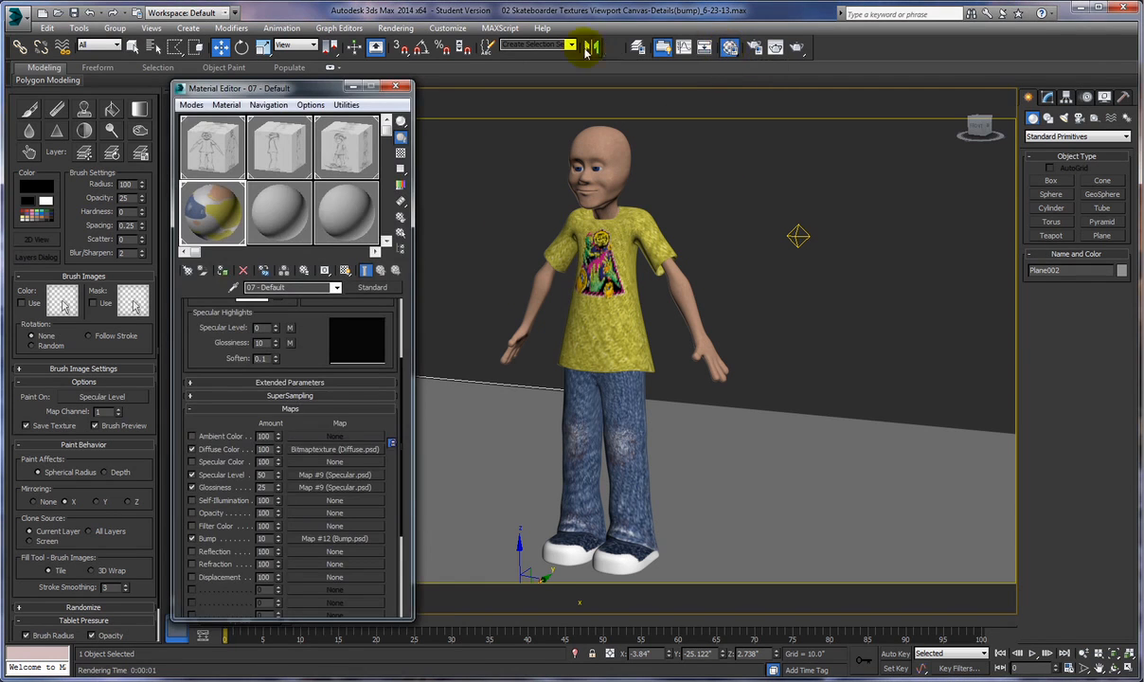
click(333, 475)
click(361, 502)
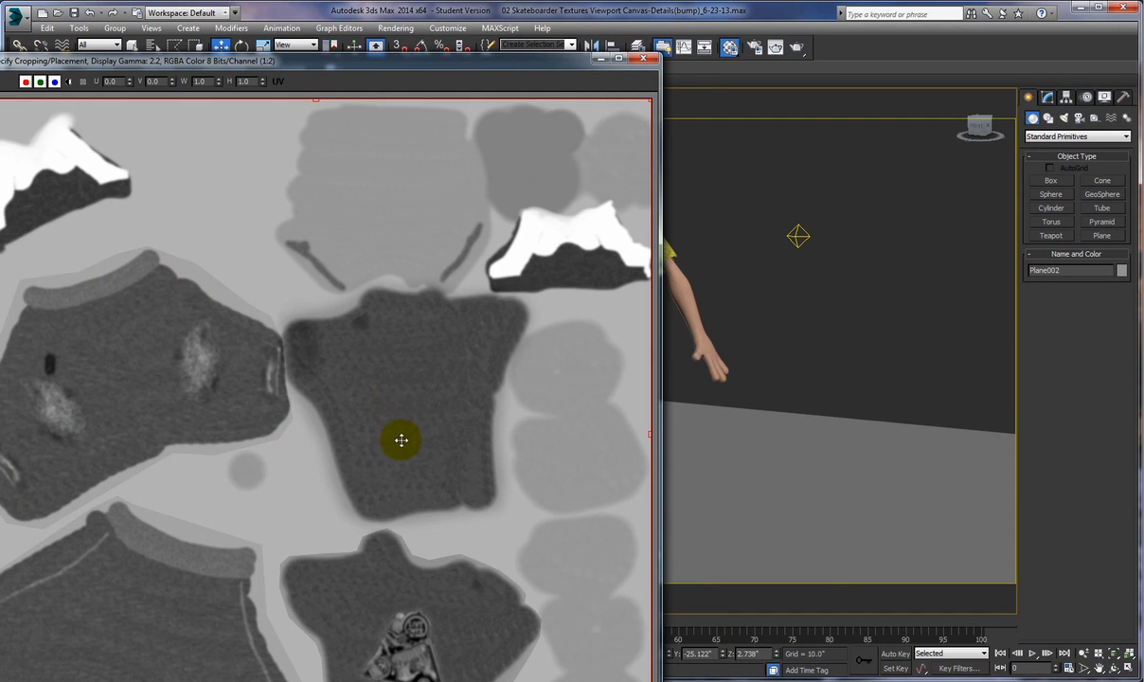
scroll(448, 426, down, 3)
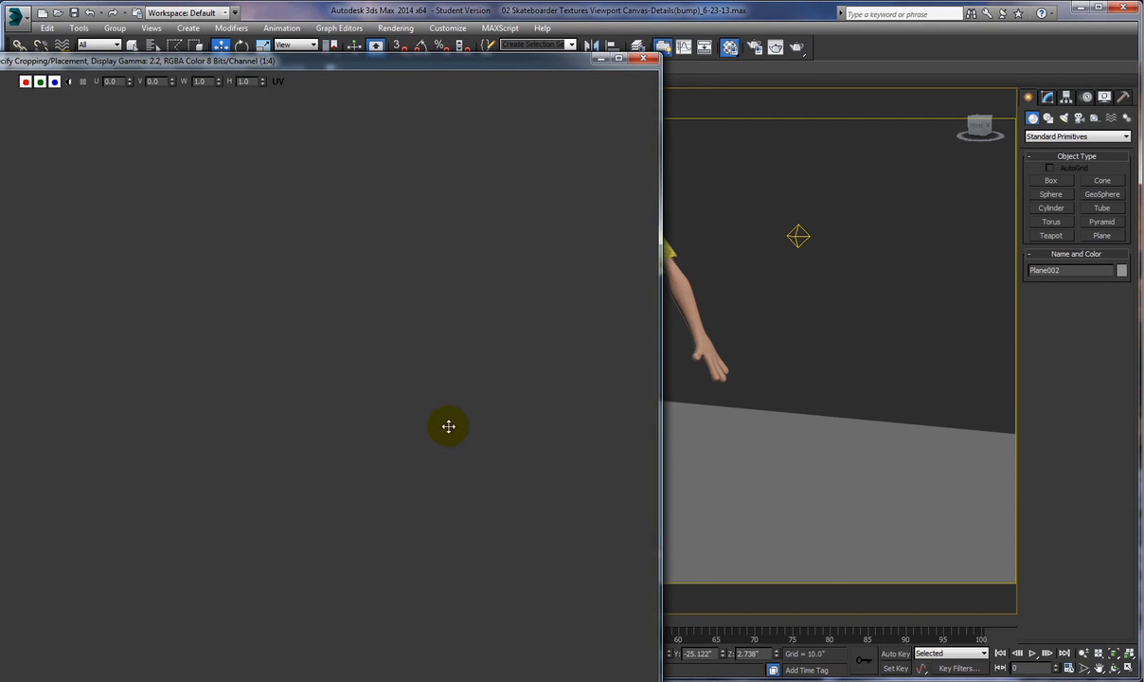
scroll(447, 428, up, 2)
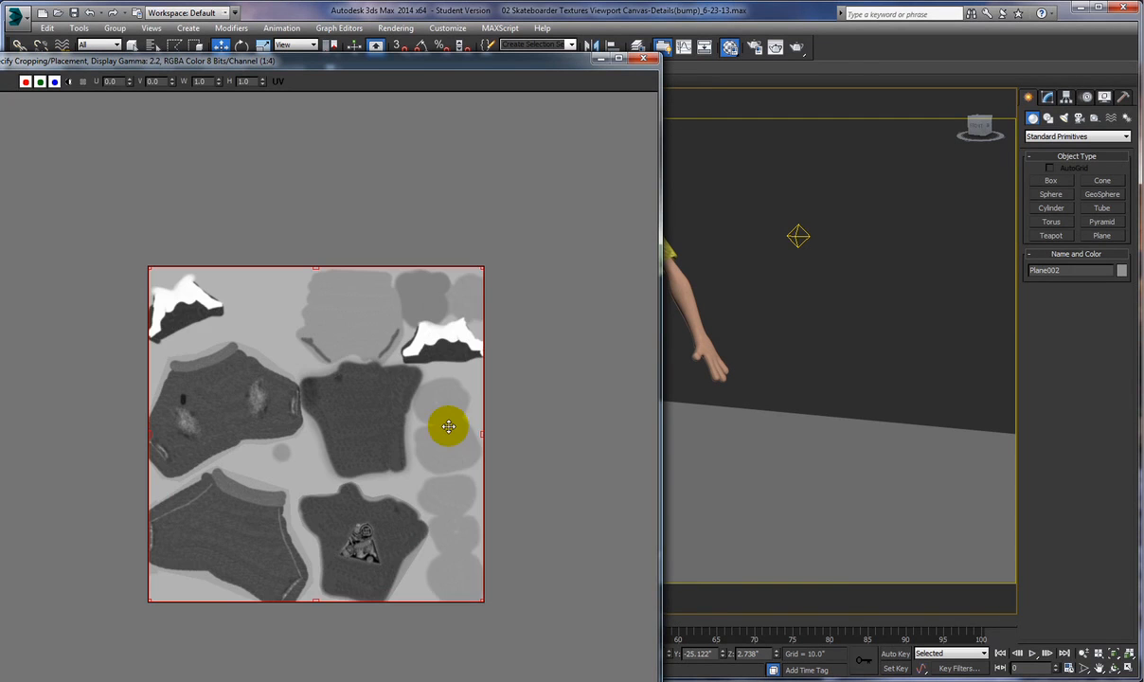
scroll(424, 371, up, 1)
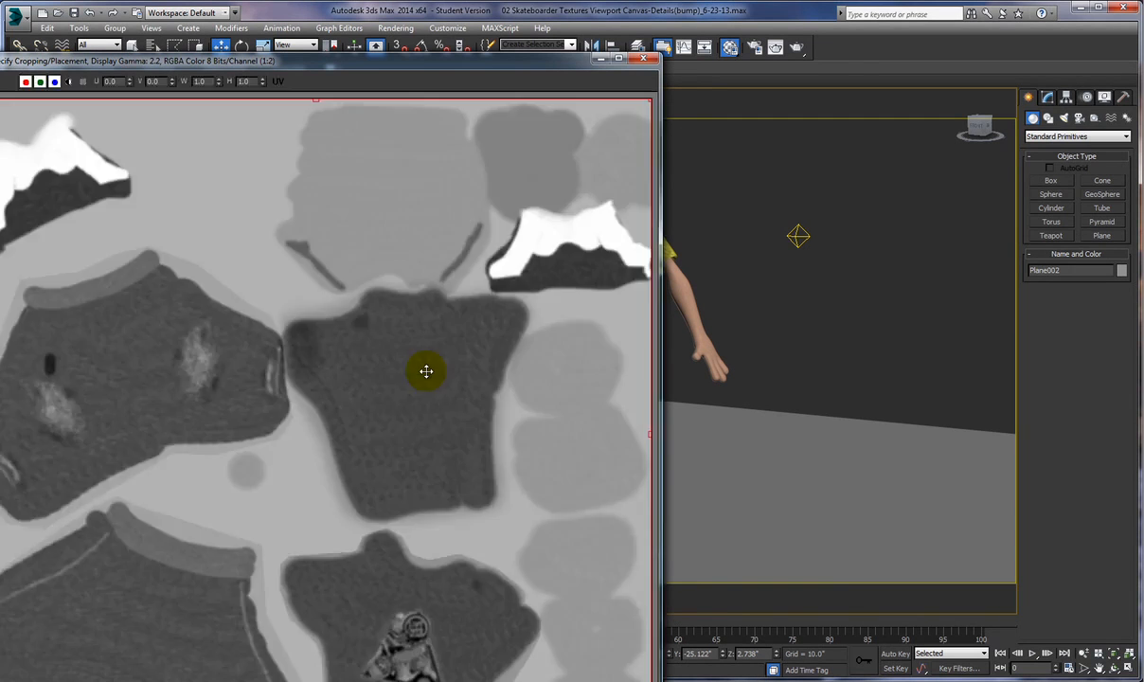
scroll(426, 371, down, 1)
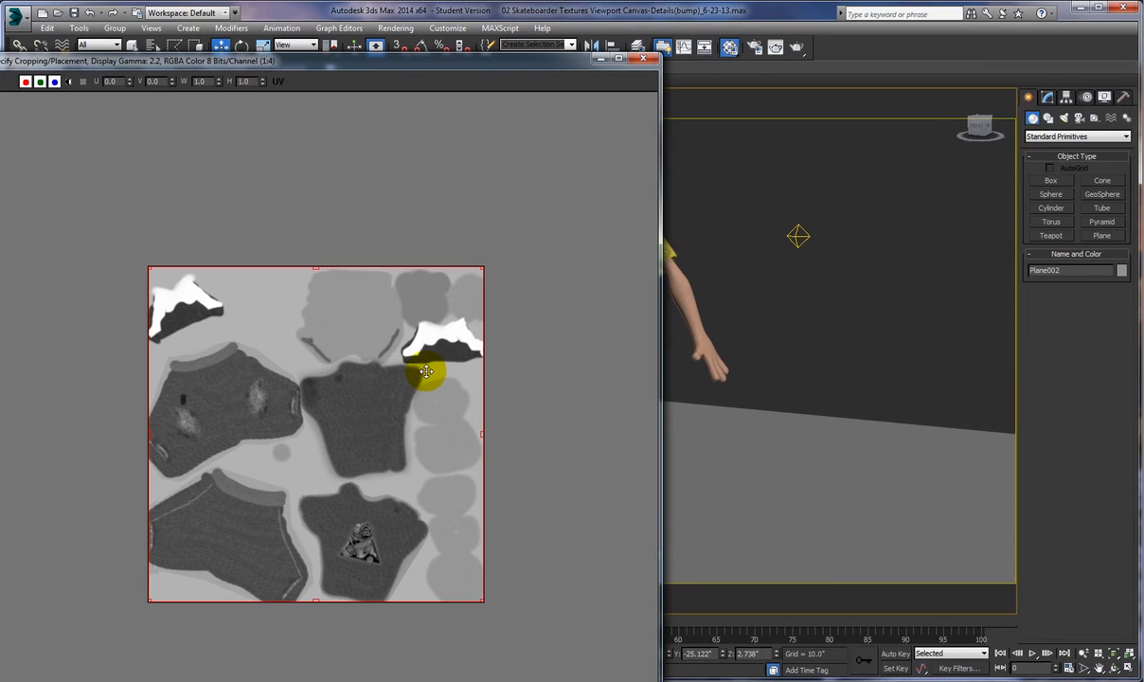
click(643, 60)
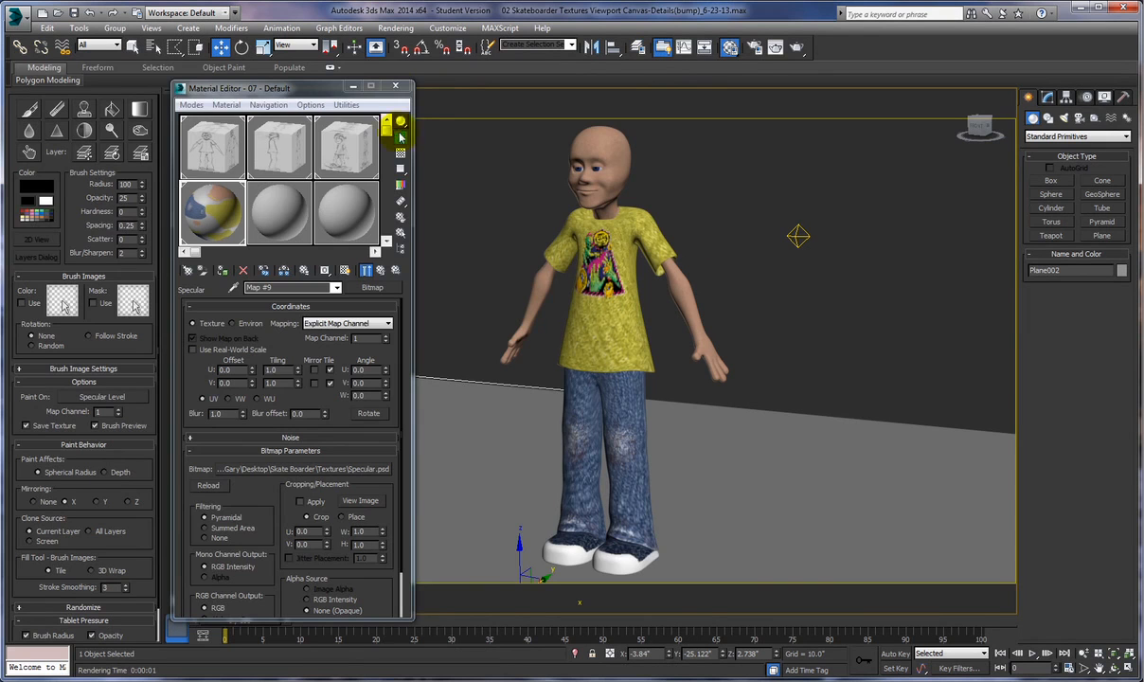
click(395, 86)
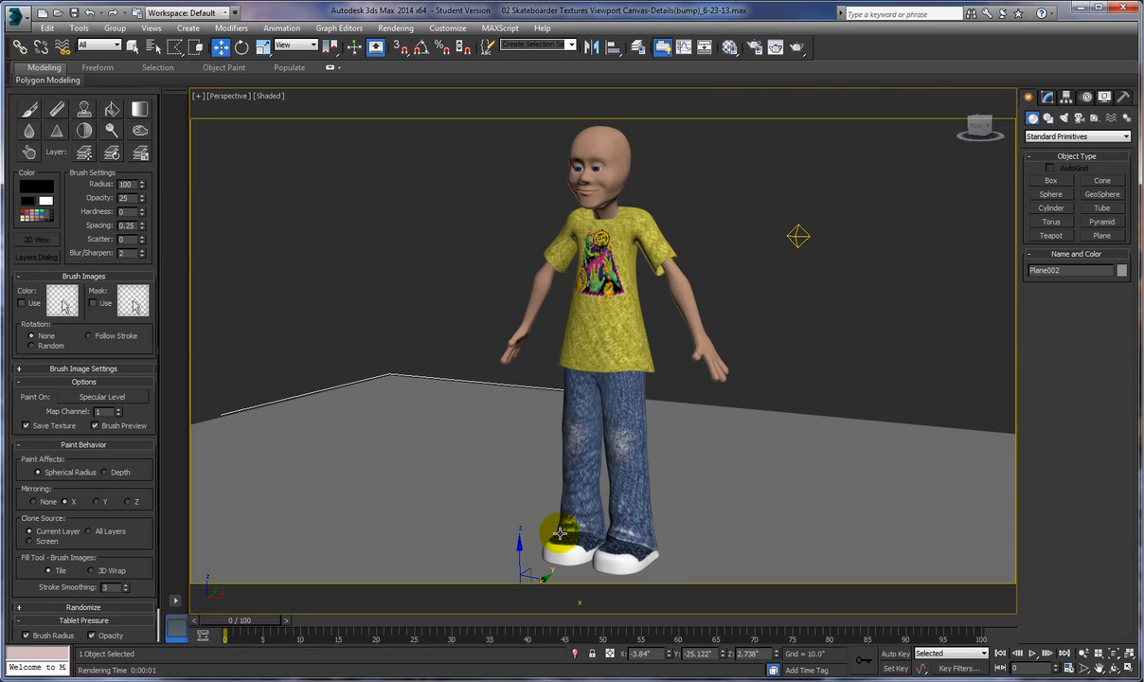
Render the perspective view to check how the character's specular map looks, then close the rendered frame.
click(729, 48)
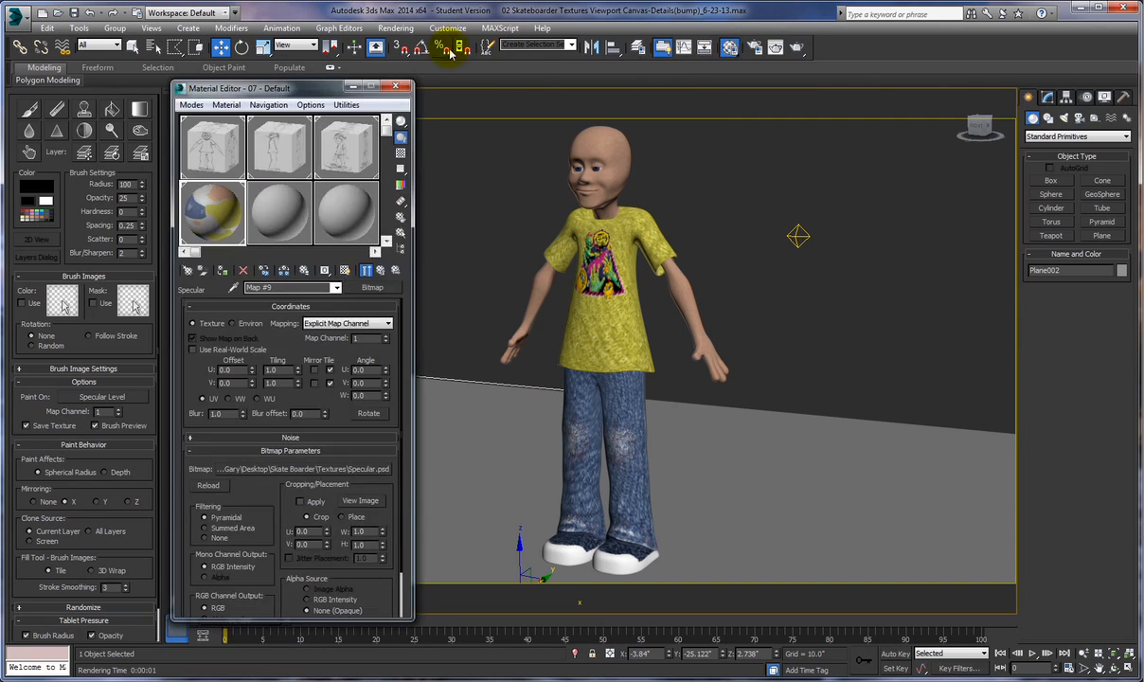
click(387, 81)
click(774, 47)
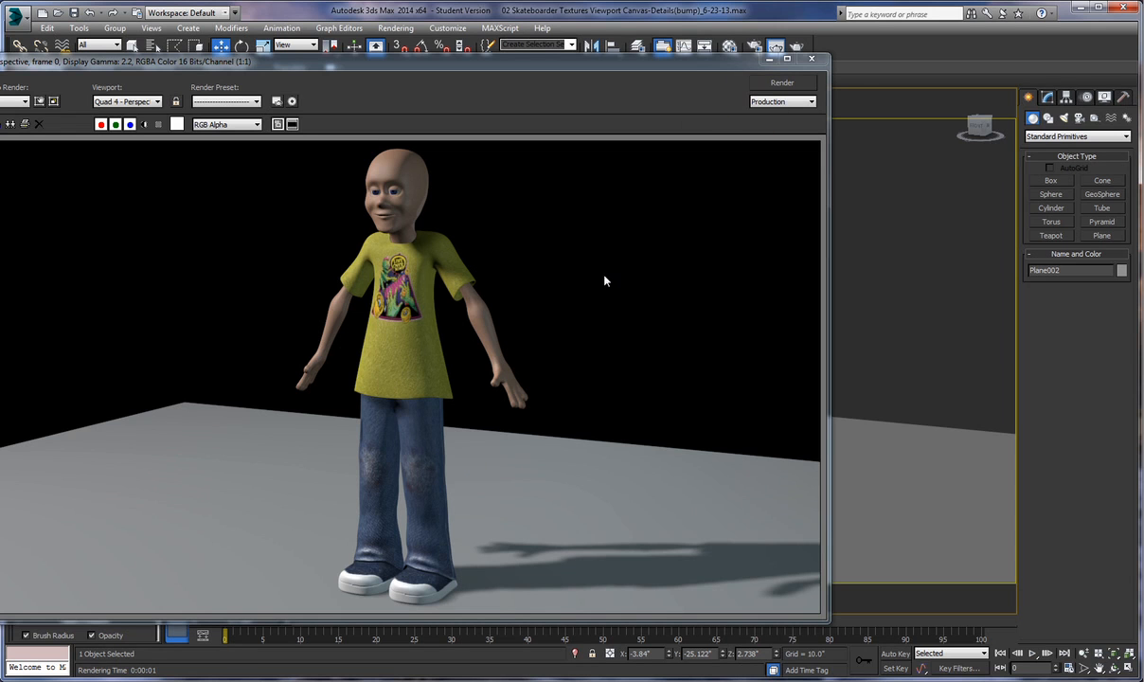
click(813, 61)
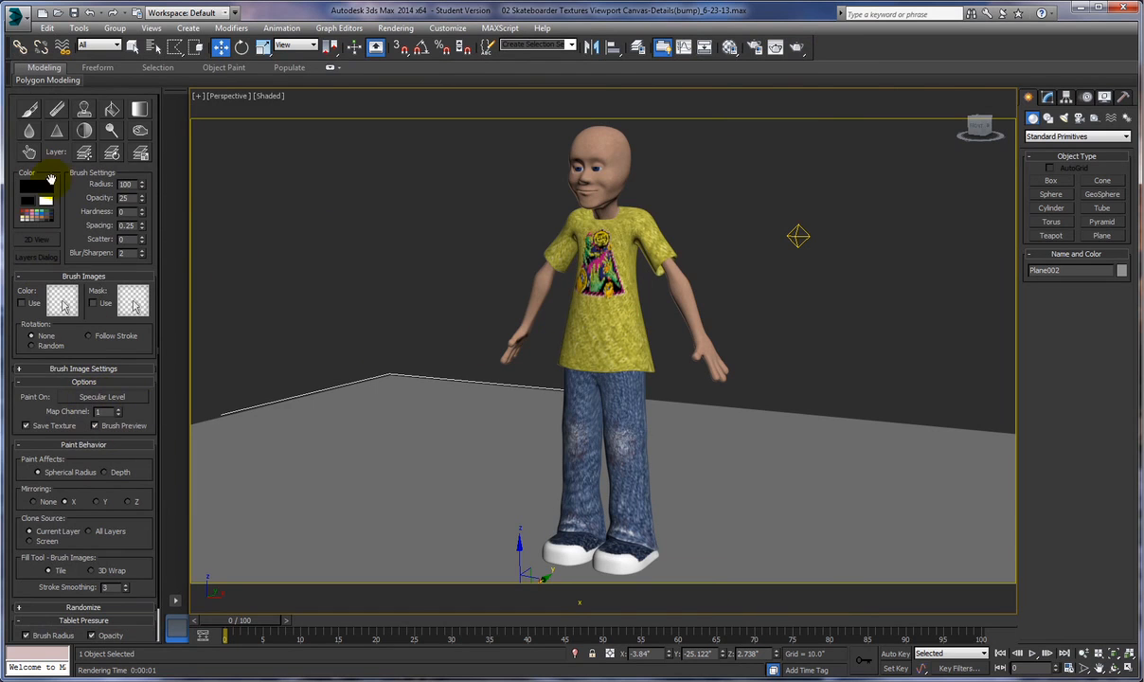
Select the skateboarder character and start the Viewport Canvas paint brush on its specular level texture.
click(600, 333)
click(26, 110)
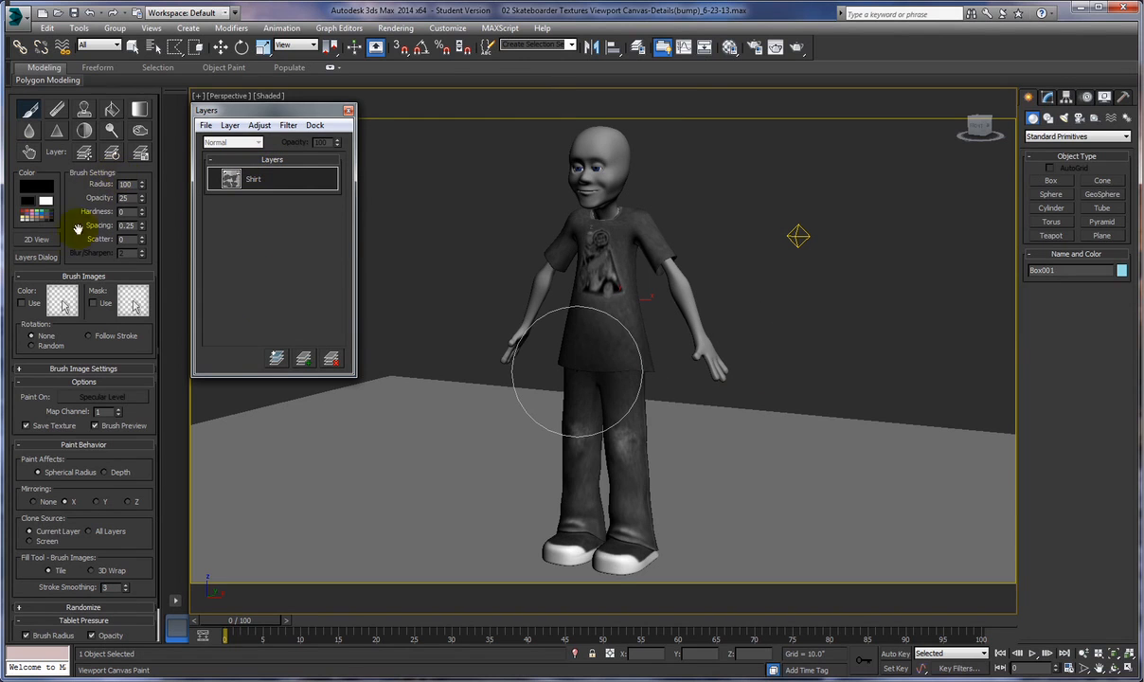
click(35, 192)
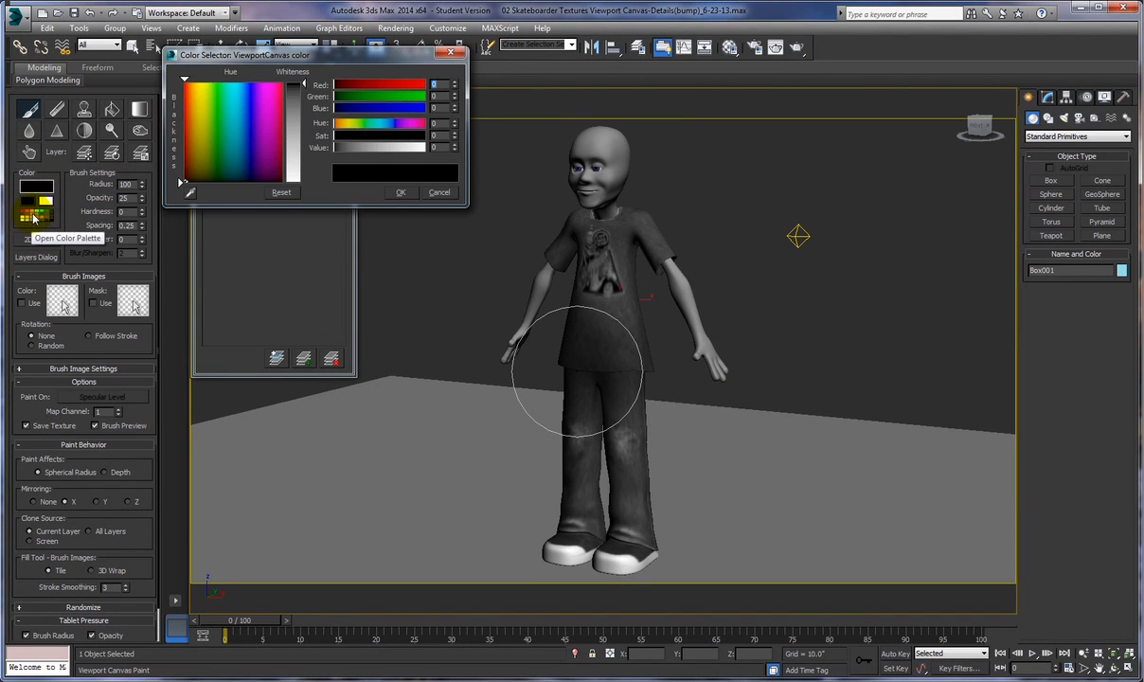
click(401, 192)
Pick light grey from the color palette as the brush color and set the brush radius to 43.
click(36, 216)
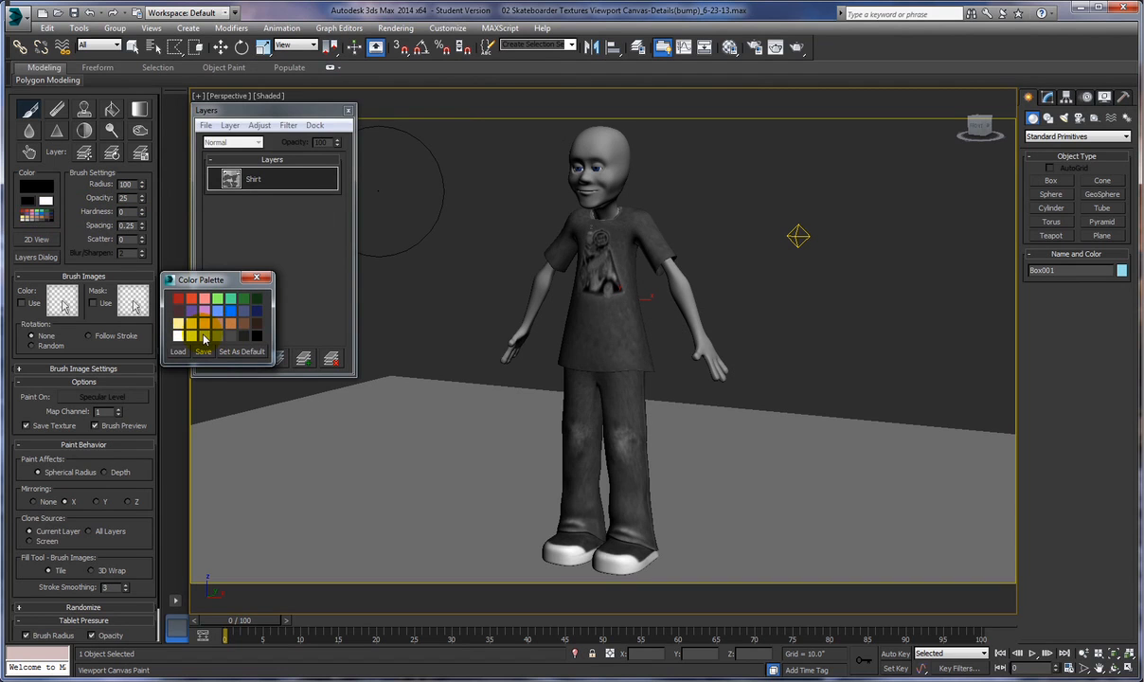
click(204, 336)
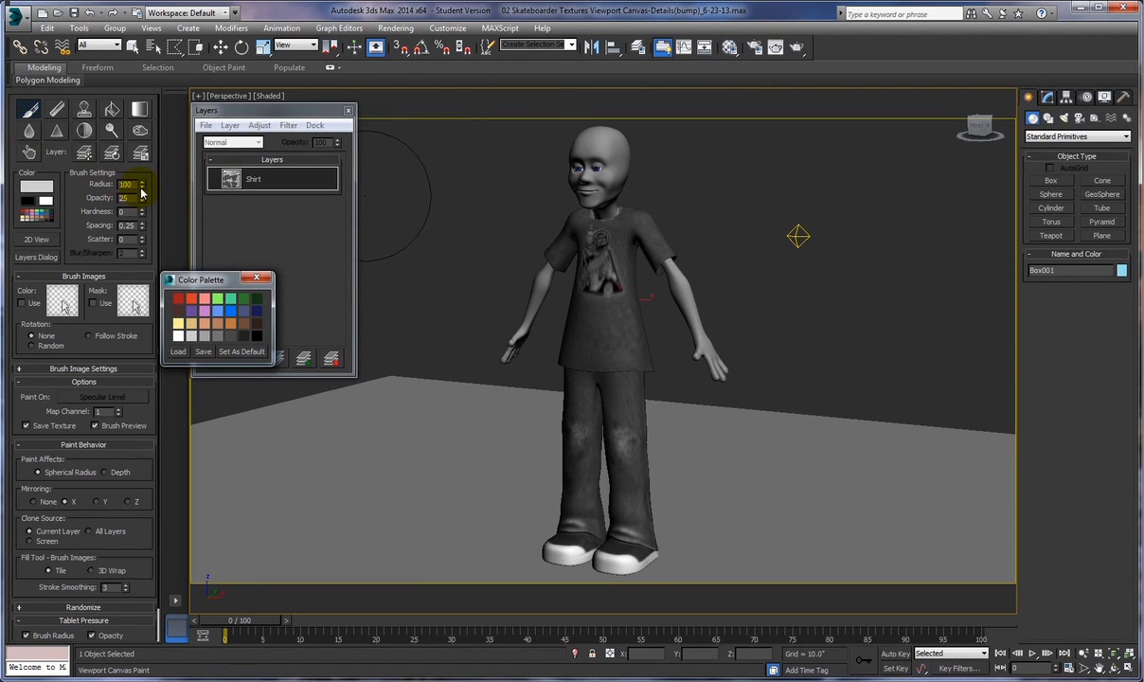
drag(142, 190, 145, 213)
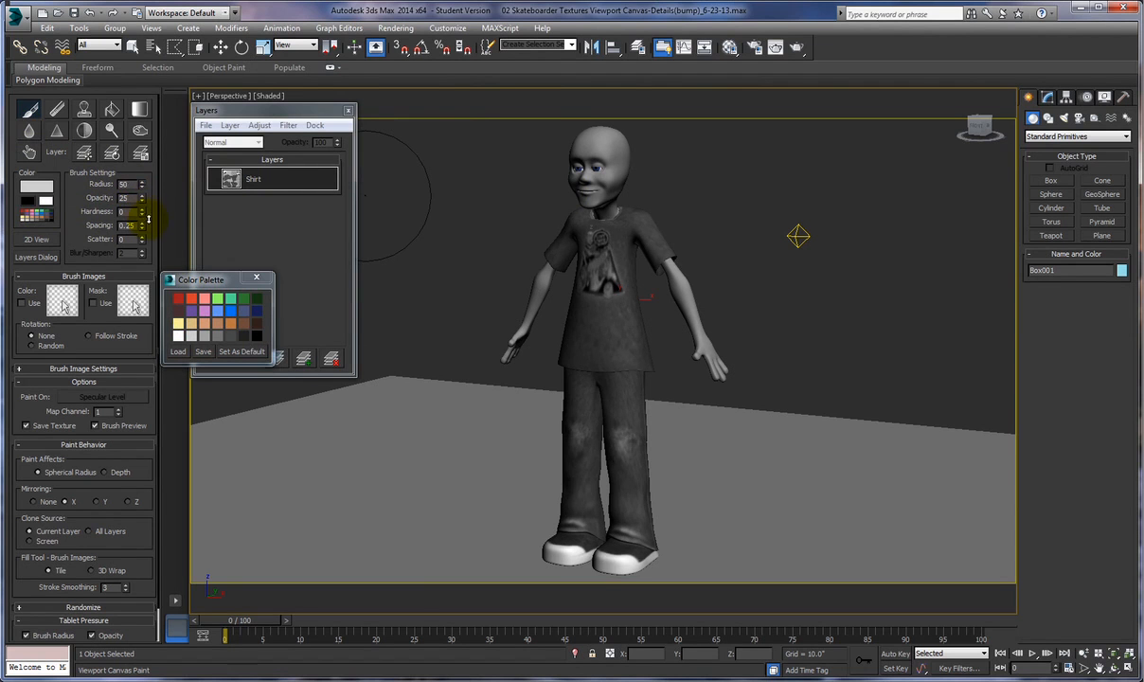
Examine the specular texture on the shirt front and its graphic up close.
alt+middle_drag(592, 256, 597, 253)
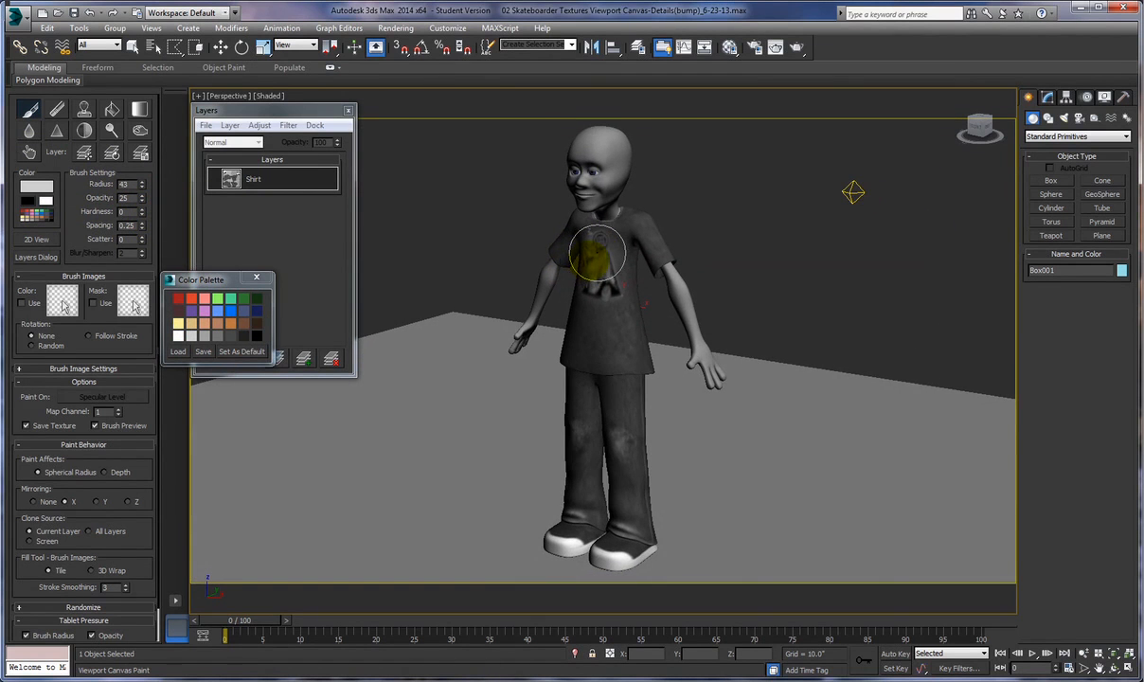
key(super)
key(super)
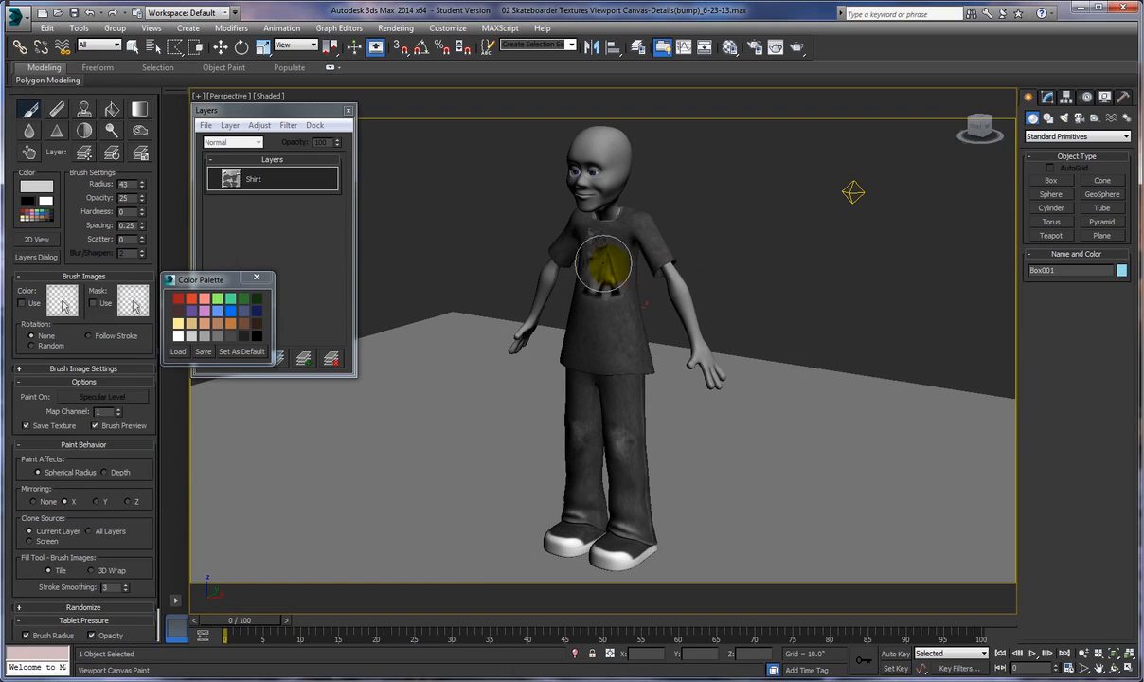
scroll(601, 246, up, 10)
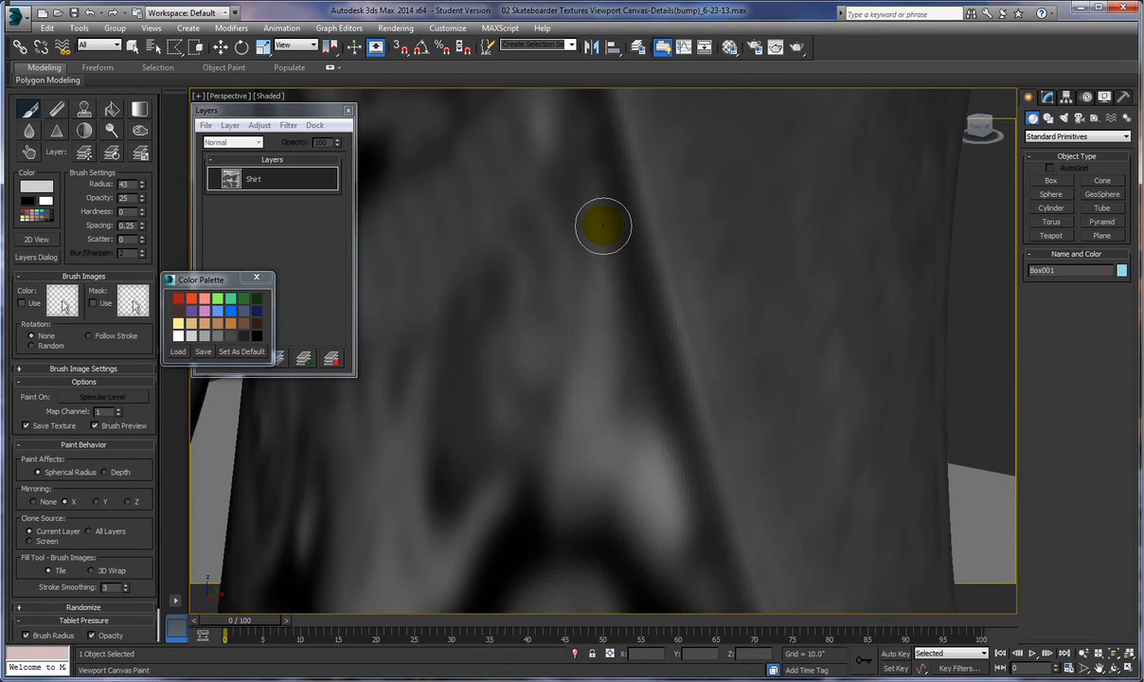
scroll(603, 225, down, 8)
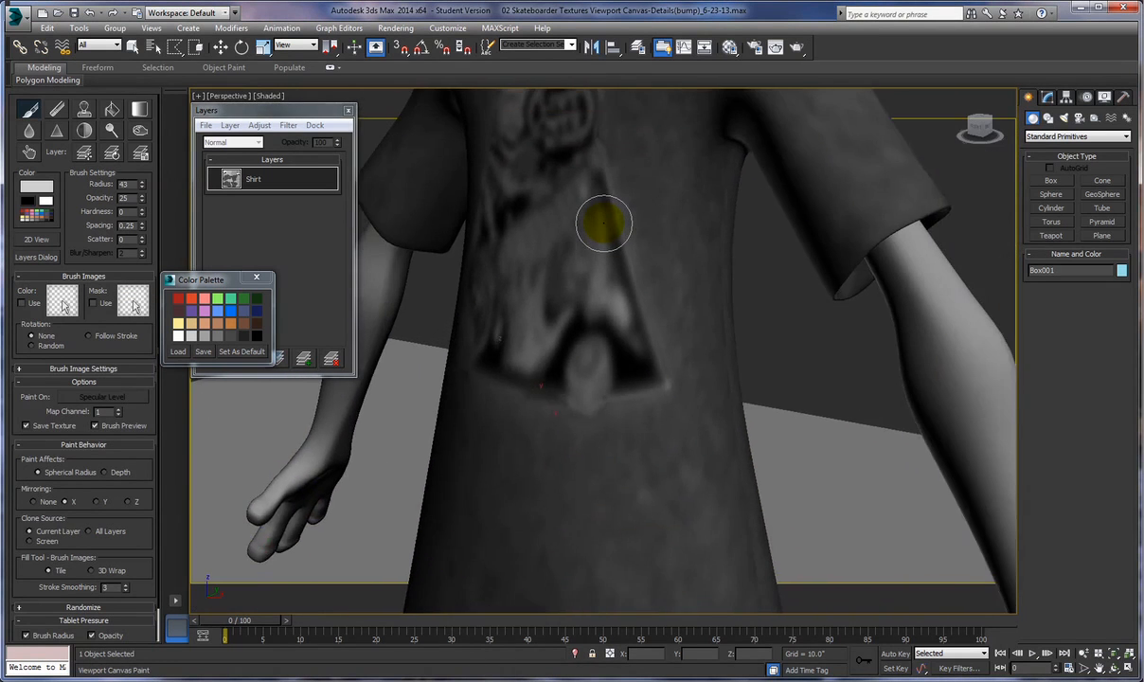
scroll(603, 223, down, 4)
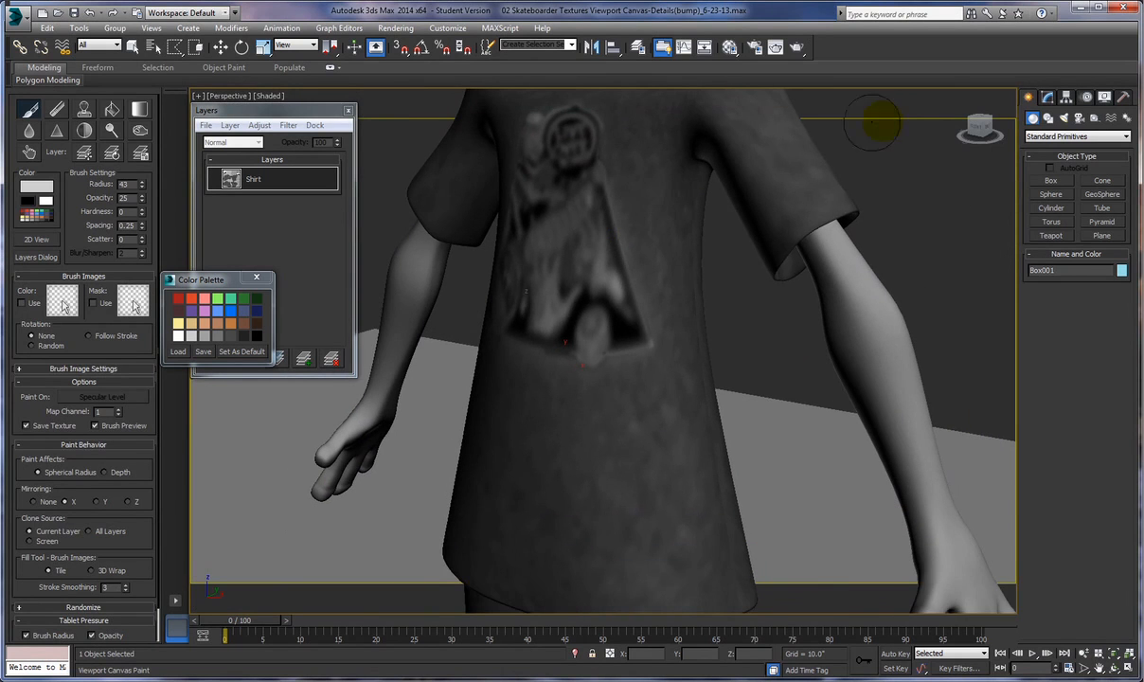
alt+middle_drag(854, 223, 838, 319)
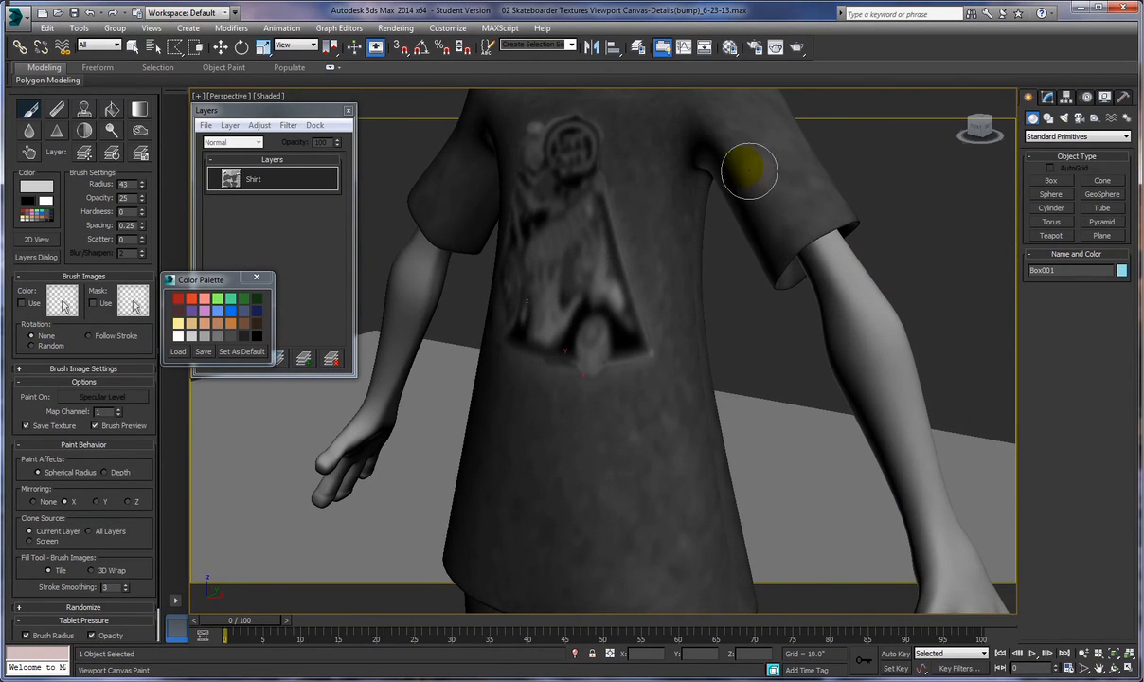
alt+middle_drag(729, 230, 716, 338)
scroll(894, 171, down, 3)
scroll(899, 212, up, 3)
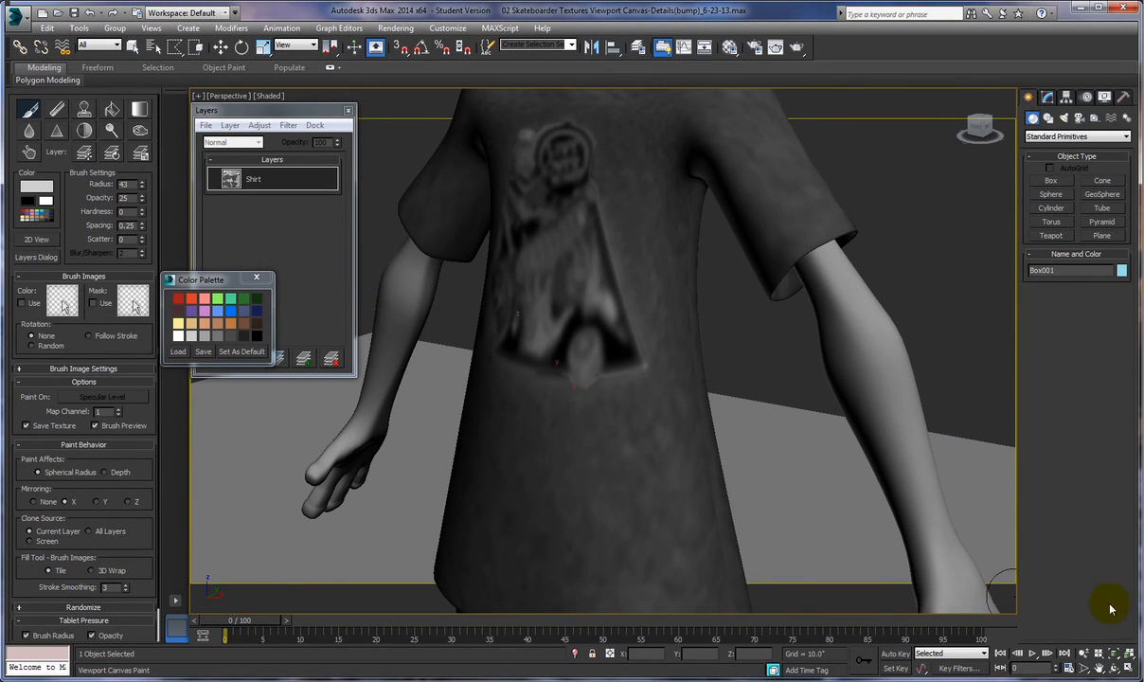
click(1098, 667)
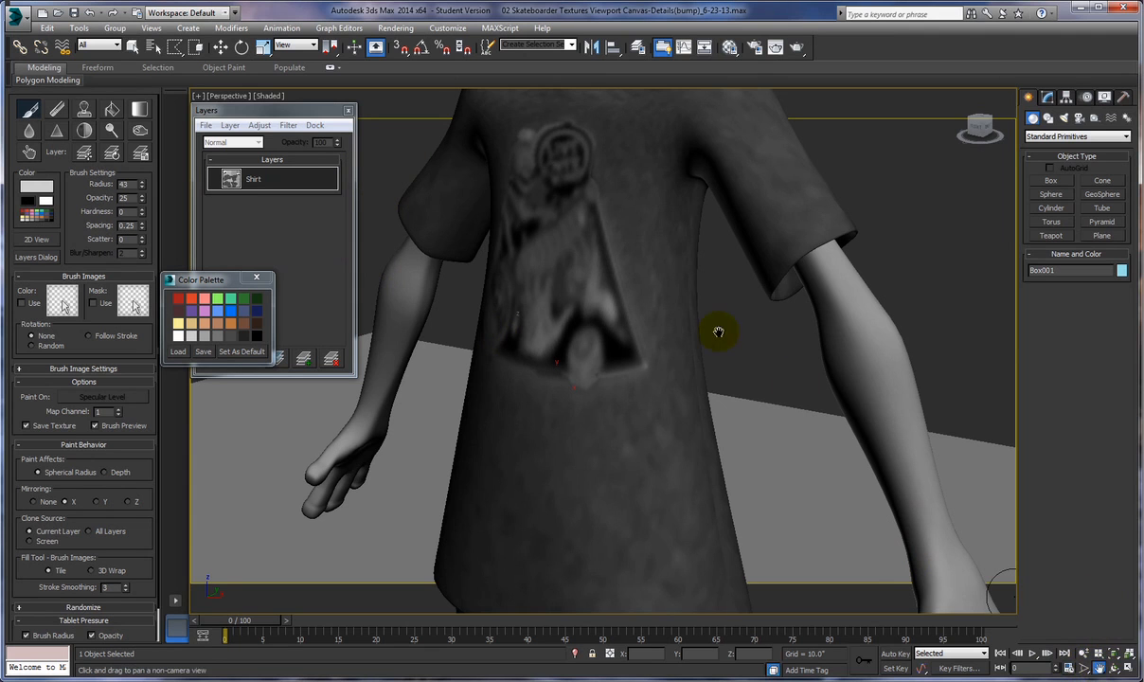
scroll(749, 332, down, 5)
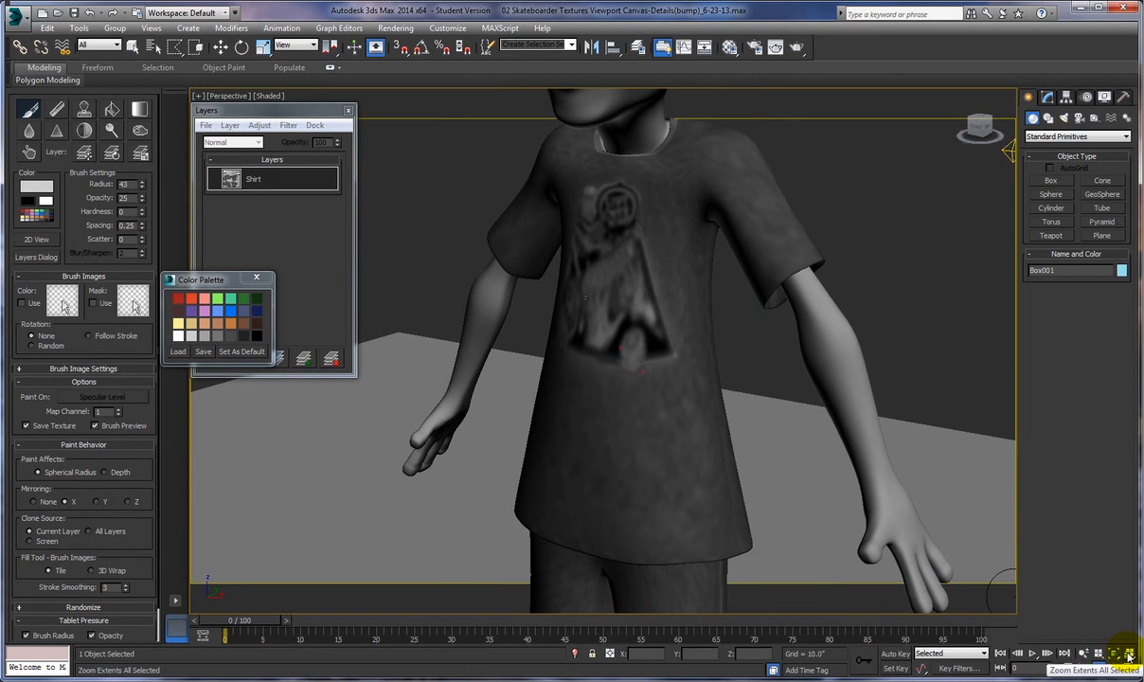
Zoom the viewports to the extents of the selected character and switch the perspective view to Orthographic.
click(1129, 655)
click(1098, 667)
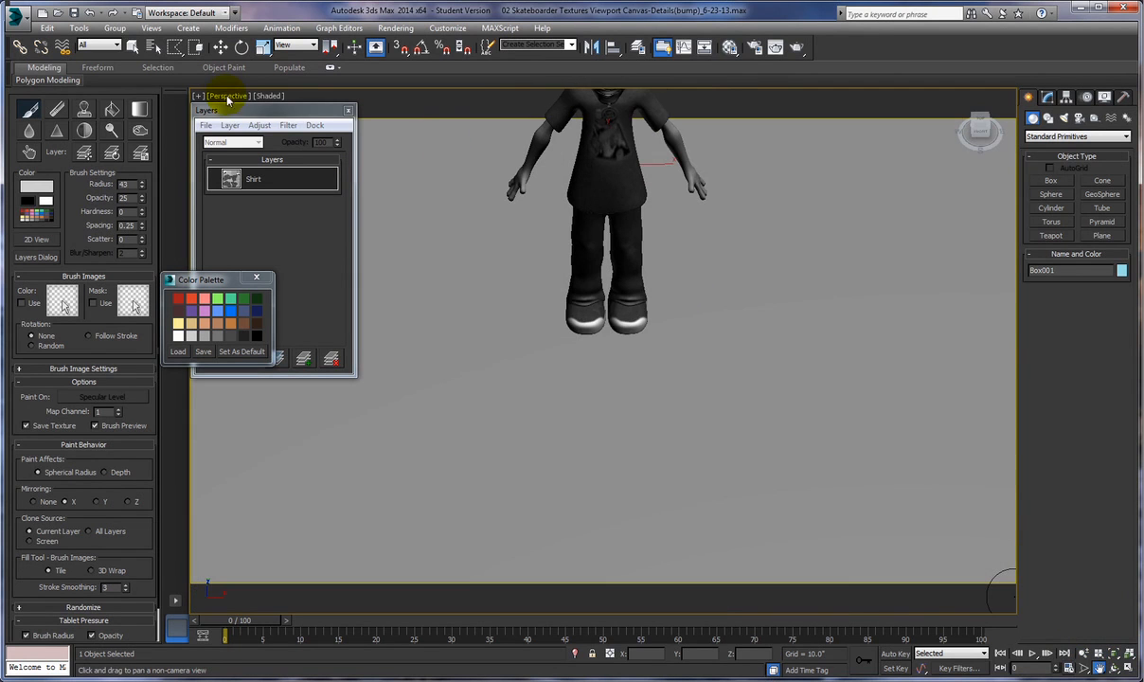
click(228, 97)
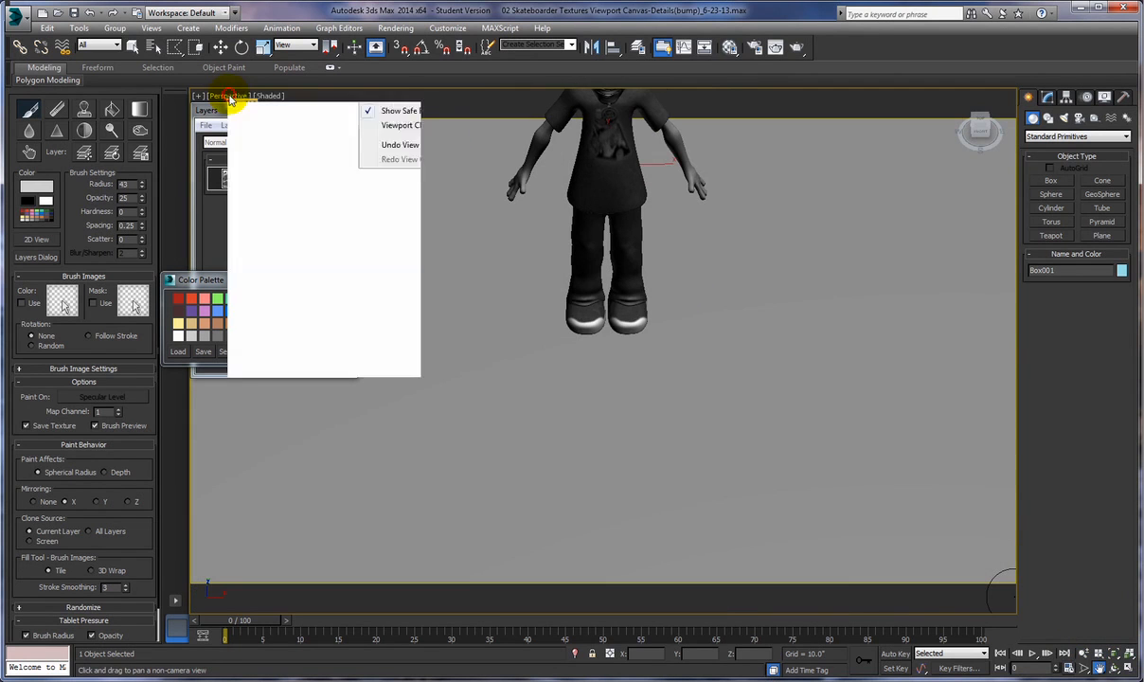
click(260, 158)
alt+middle_drag(747, 315, 768, 252)
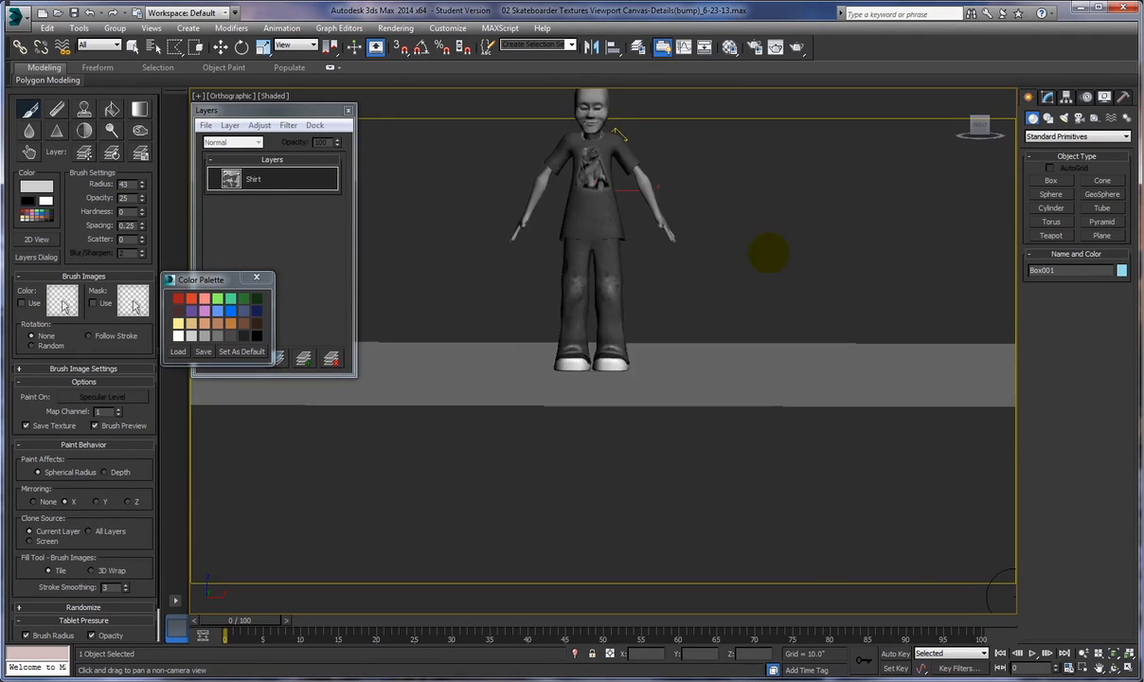
Examine the specular texture on the character's head, shirt and arms from the front and at an angle.
scroll(765, 255, up, 5)
middle_drag(726, 209, 804, 400)
middle_drag(748, 257, 909, 185)
alt+middle_drag(928, 260, 899, 256)
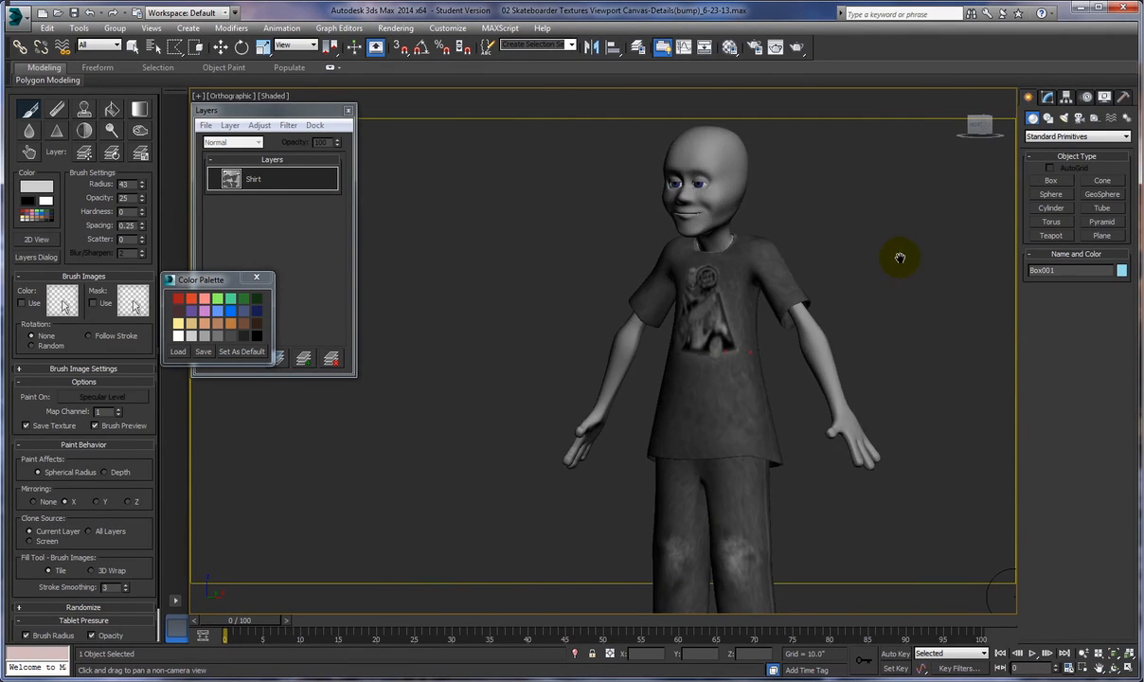
scroll(816, 265, down, 3)
scroll(841, 248, up, 5)
scroll(841, 233, up, 3)
middle_drag(843, 206, 888, 275)
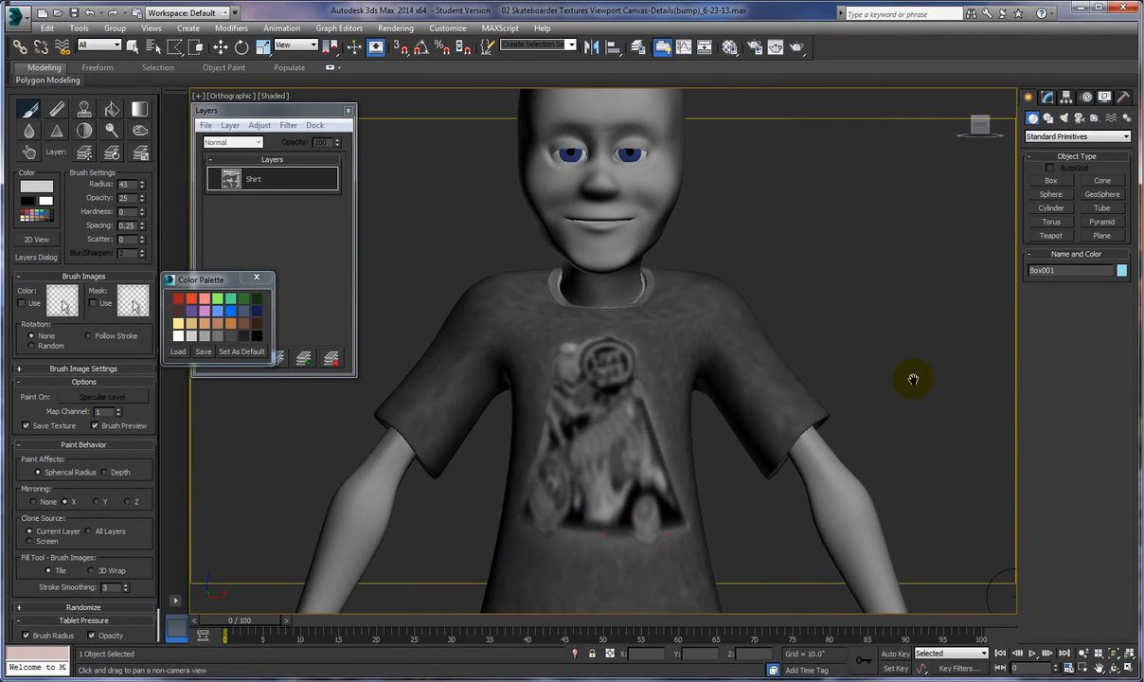
Examine the specular texture down the trousers to the cuffs and shoes, moving the Layers dialog slightly.
middle_drag(916, 378, 911, 214)
middle_drag(826, 428, 799, 289)
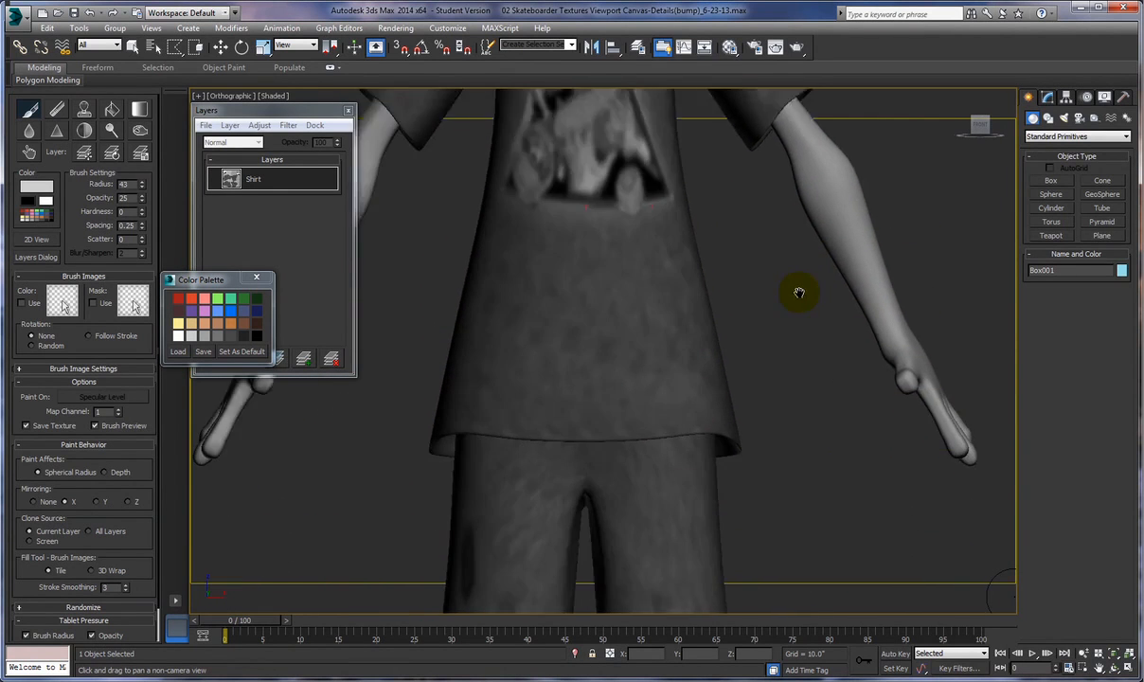
middle_drag(826, 434, 879, 423)
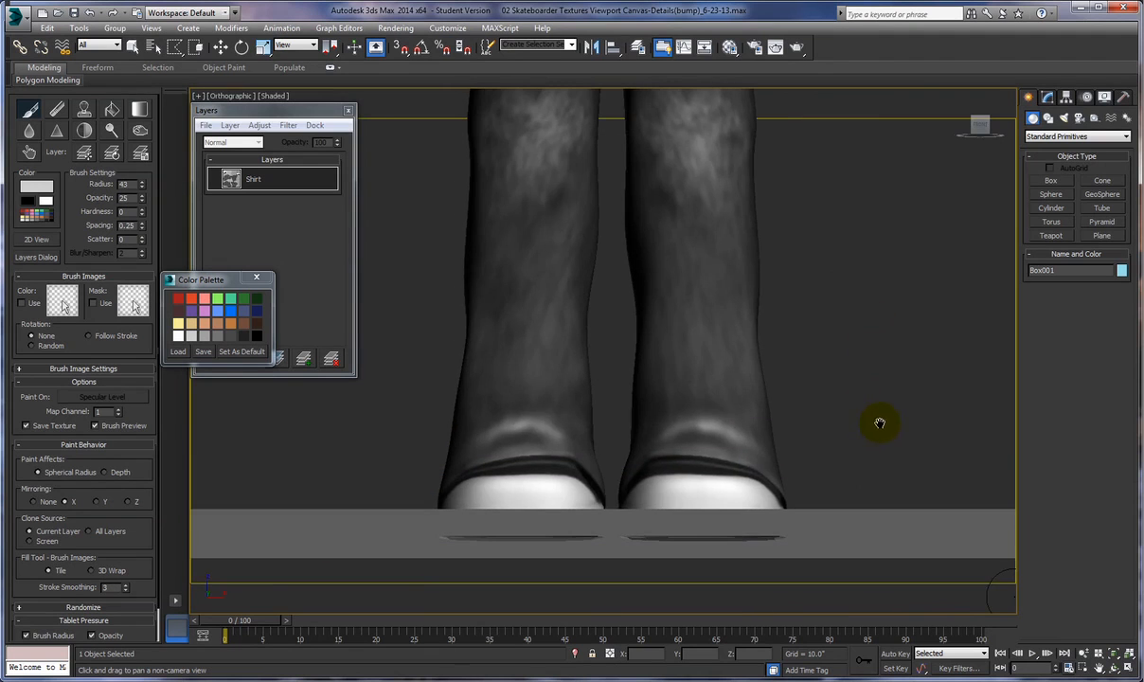
alt+middle_drag(862, 363, 844, 383)
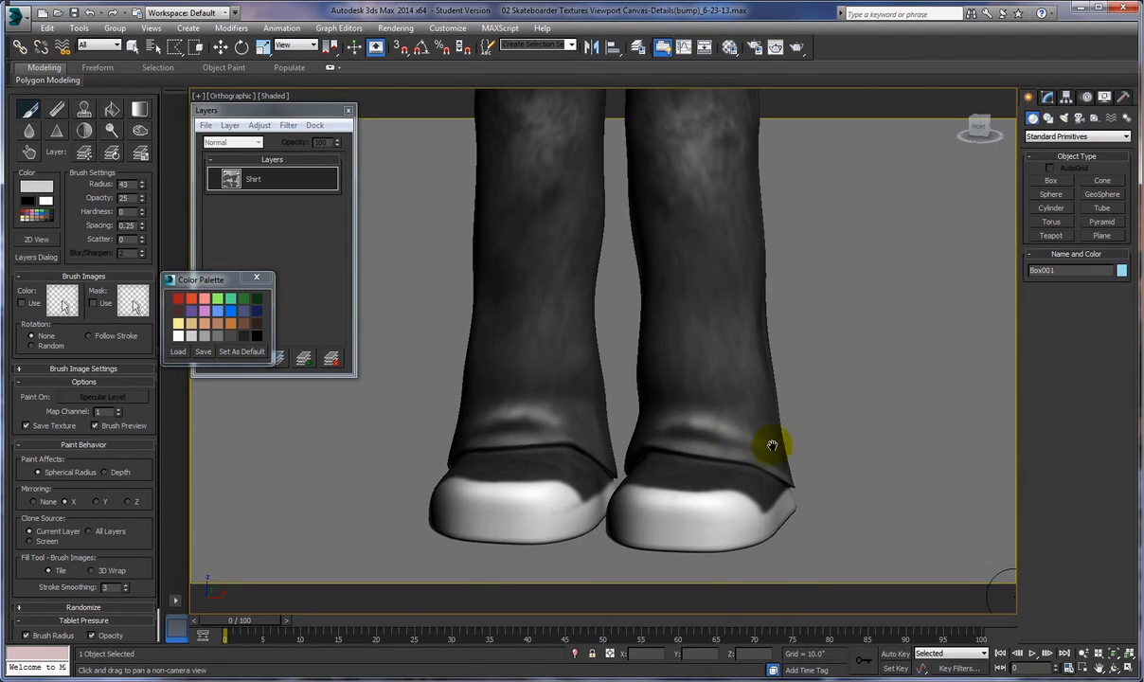
scroll(813, 396, up, 2)
scroll(813, 395, up, 2)
middle_drag(811, 365, 958, 356)
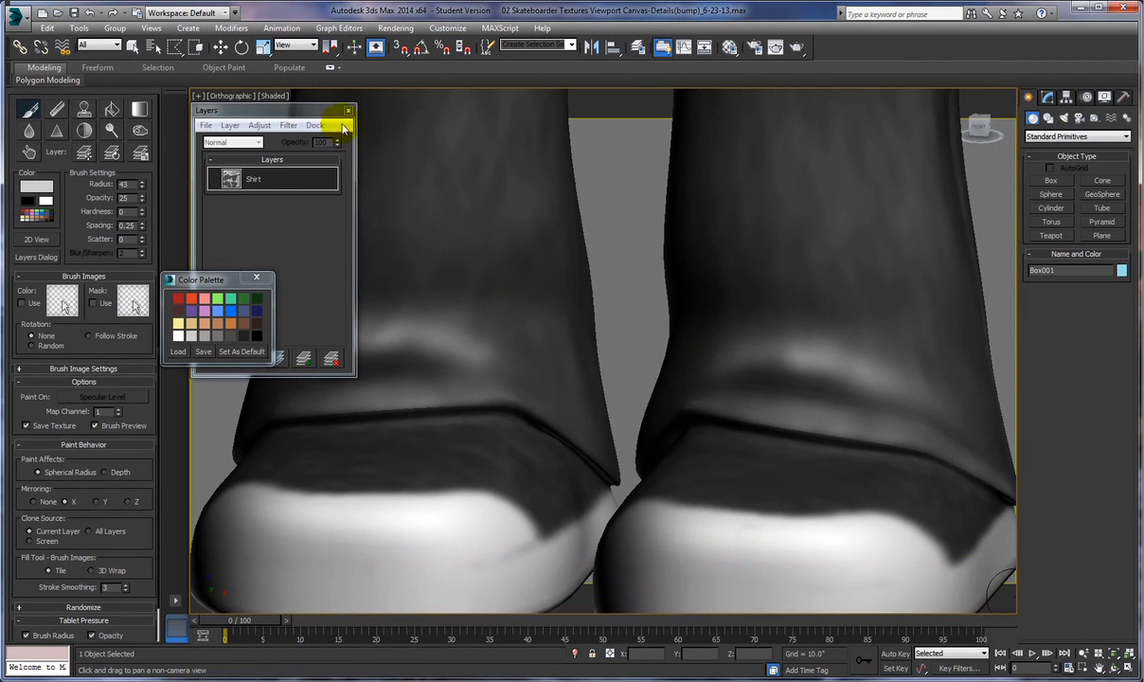
mouse_move(282, 112)
mouse_down()
mouse_move(262, 110)
mouse_move(265, 99)
mouse_move(275, 110)
mouse_up()
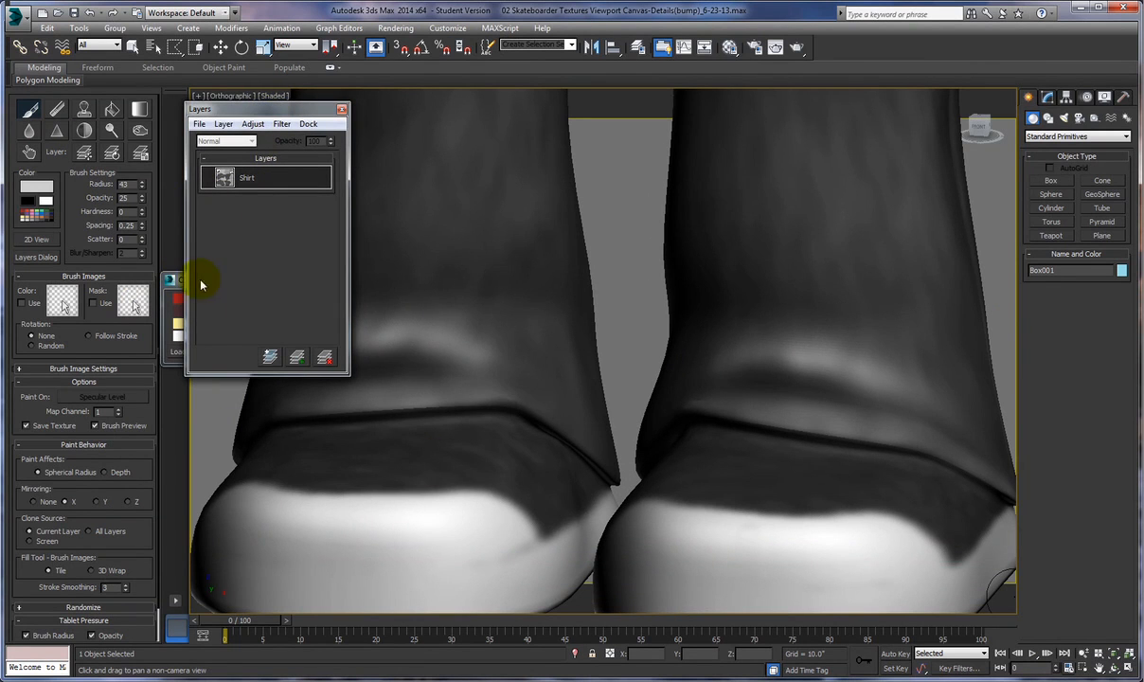
click(174, 281)
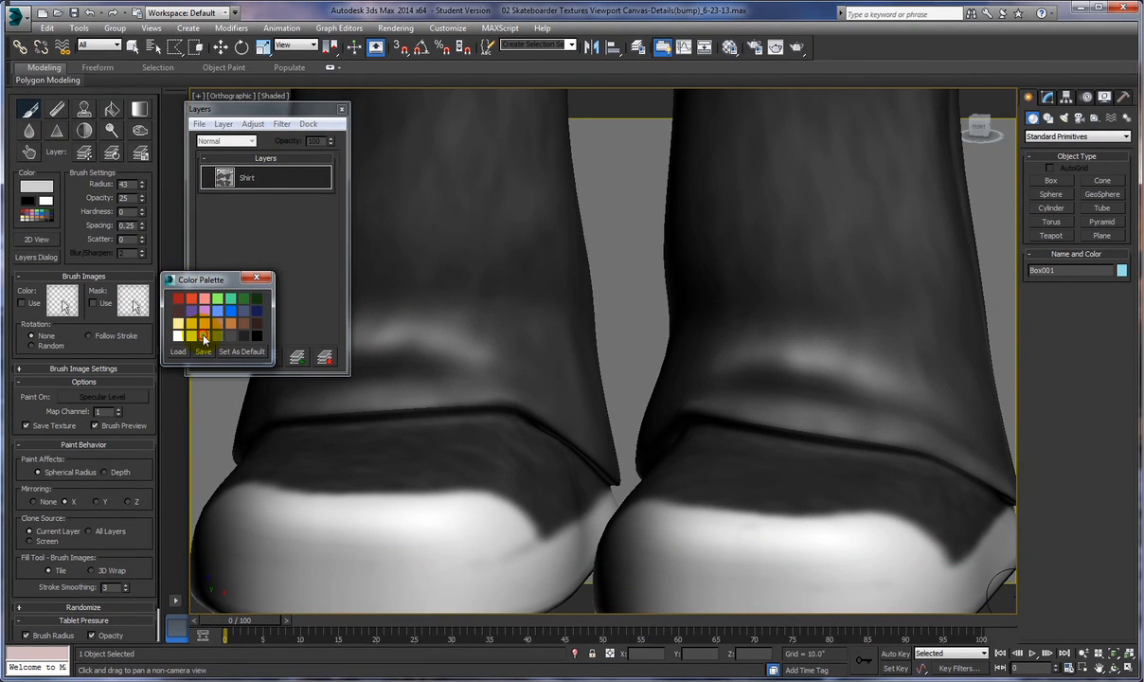
click(276, 338)
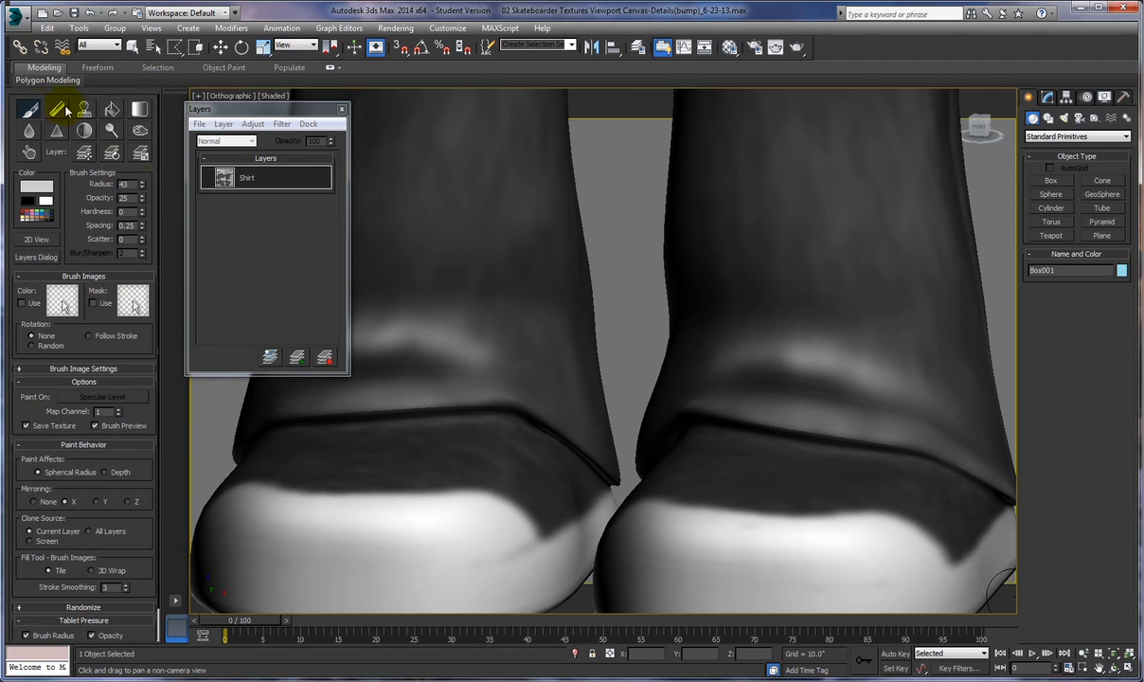
click(28, 111)
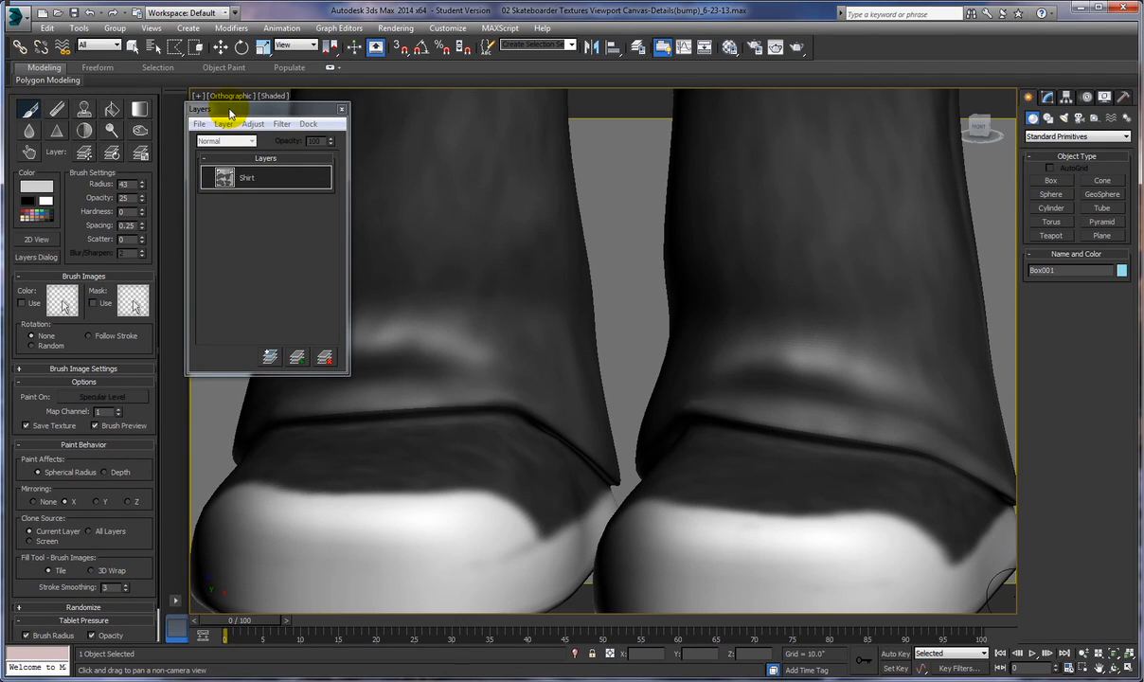
click(27, 112)
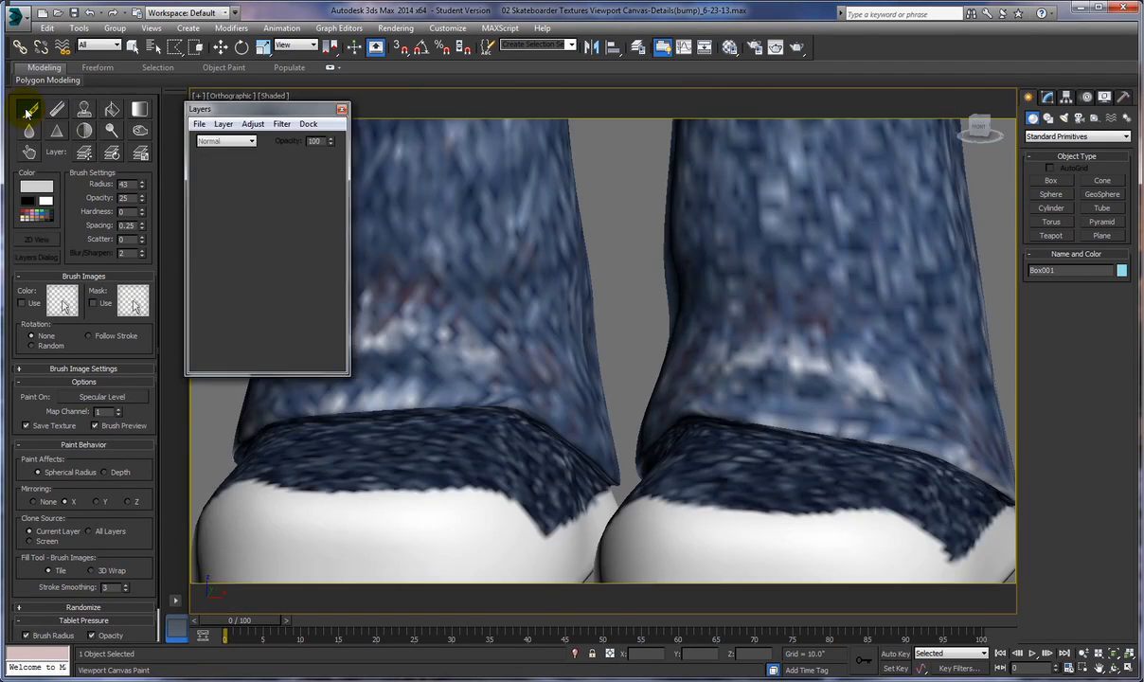
click(27, 112)
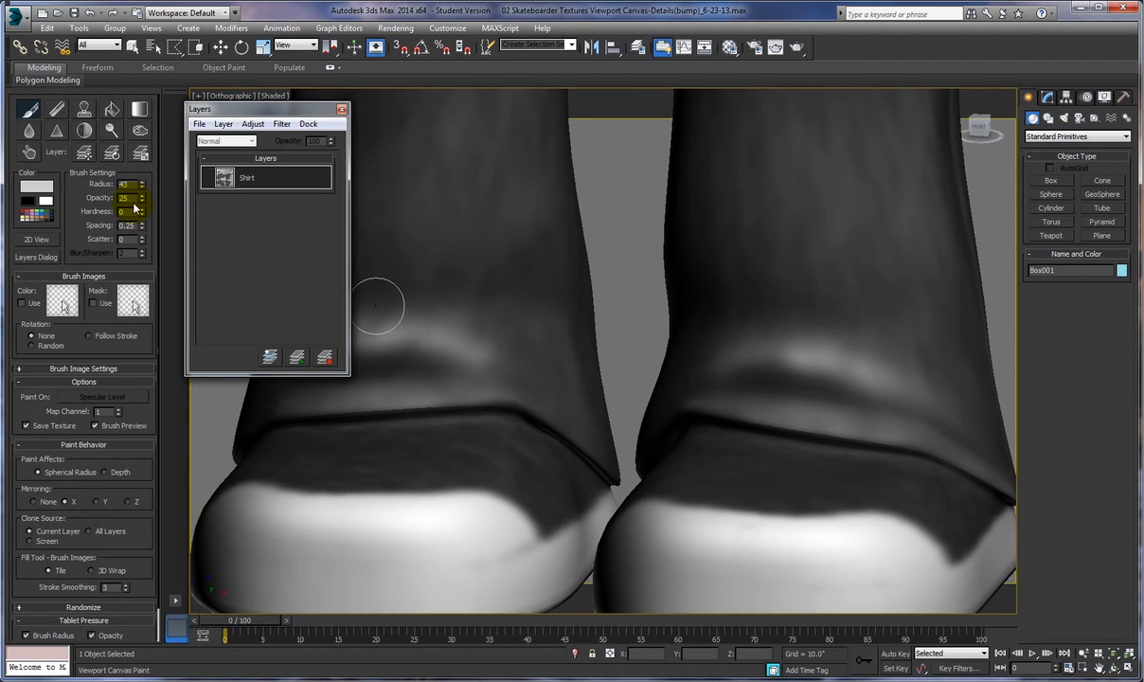
Set the brush opacity to 100 and choose a medium grey brush color from the color palette.
drag(142, 199, 146, 173)
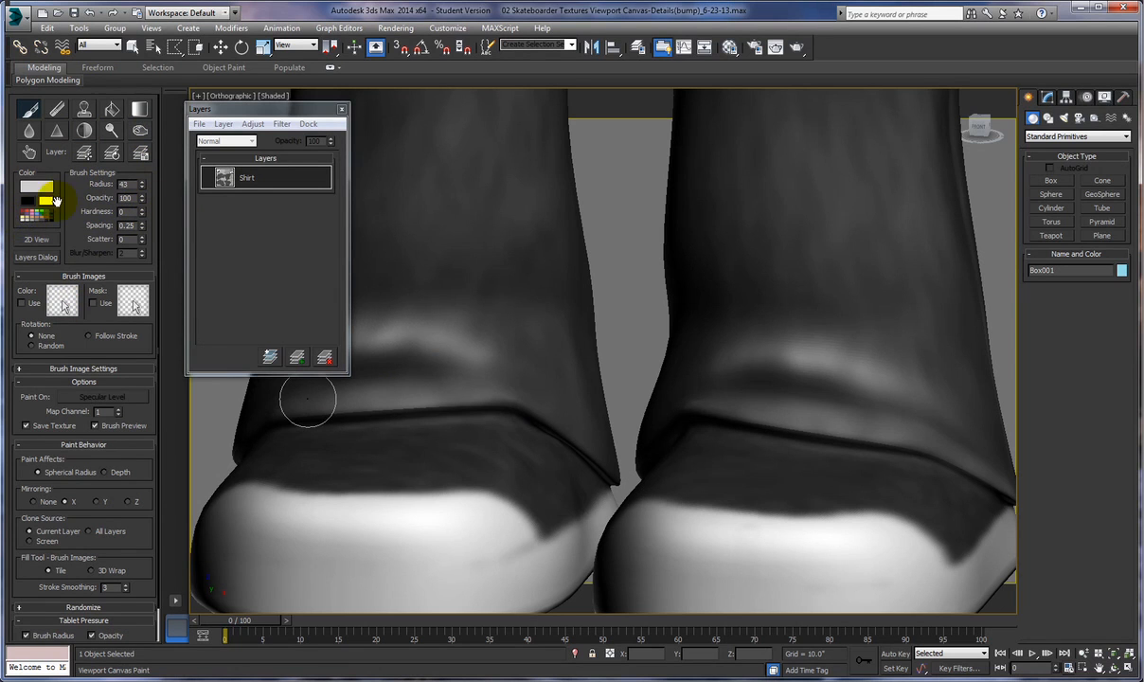
click(45, 201)
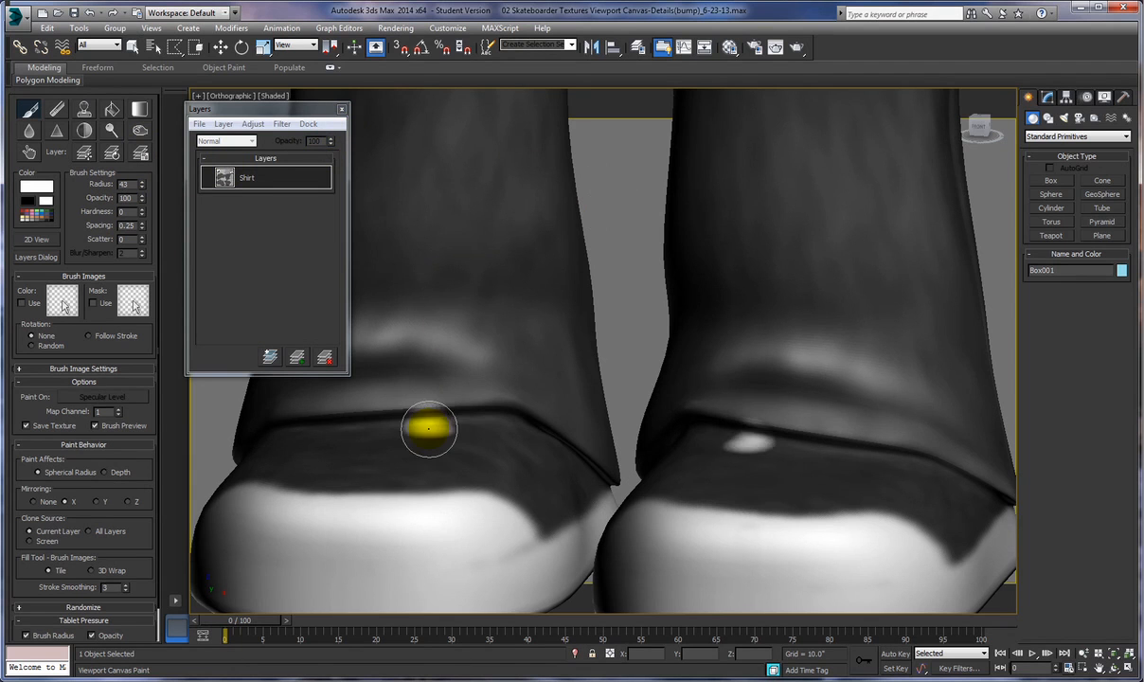
click(27, 220)
click(205, 337)
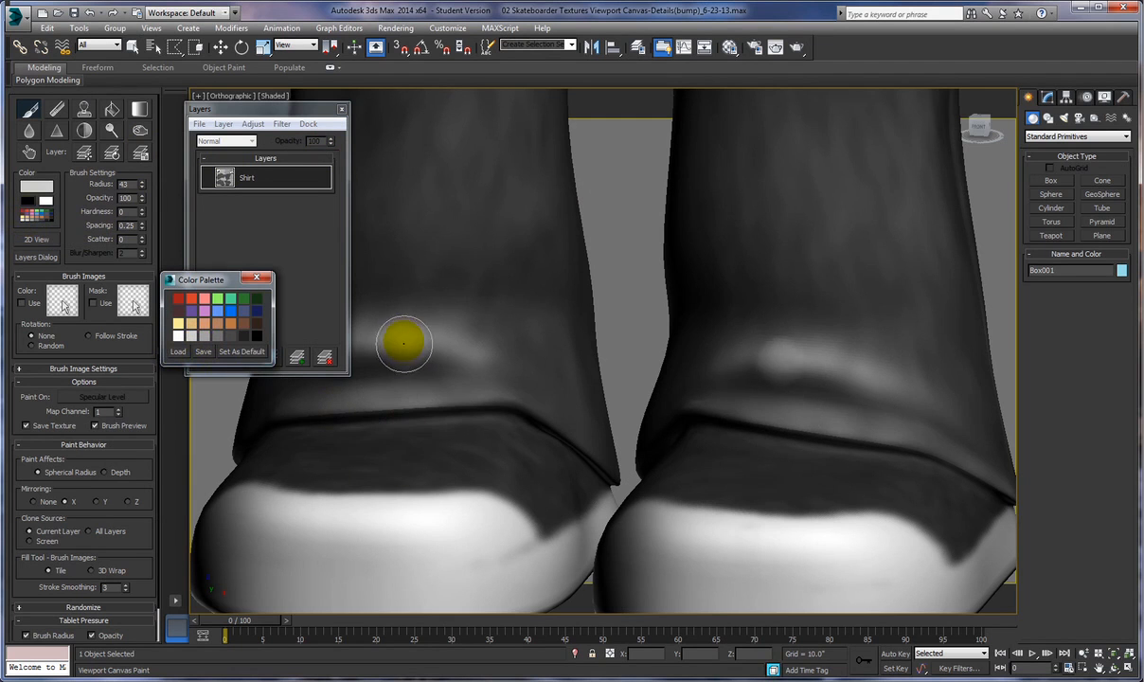
click(229, 337)
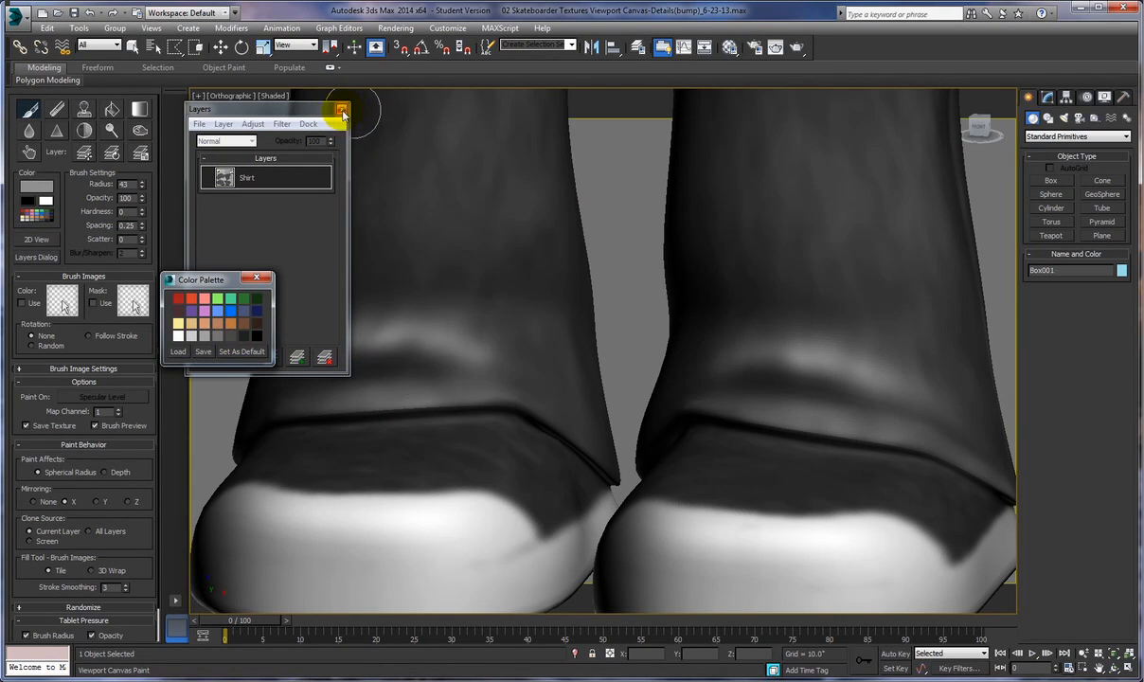
Paint grey over the bright wrinkle highlights on the front of the trouser cuffs and undo the last stroke.
middle_drag(487, 253, 626, 221)
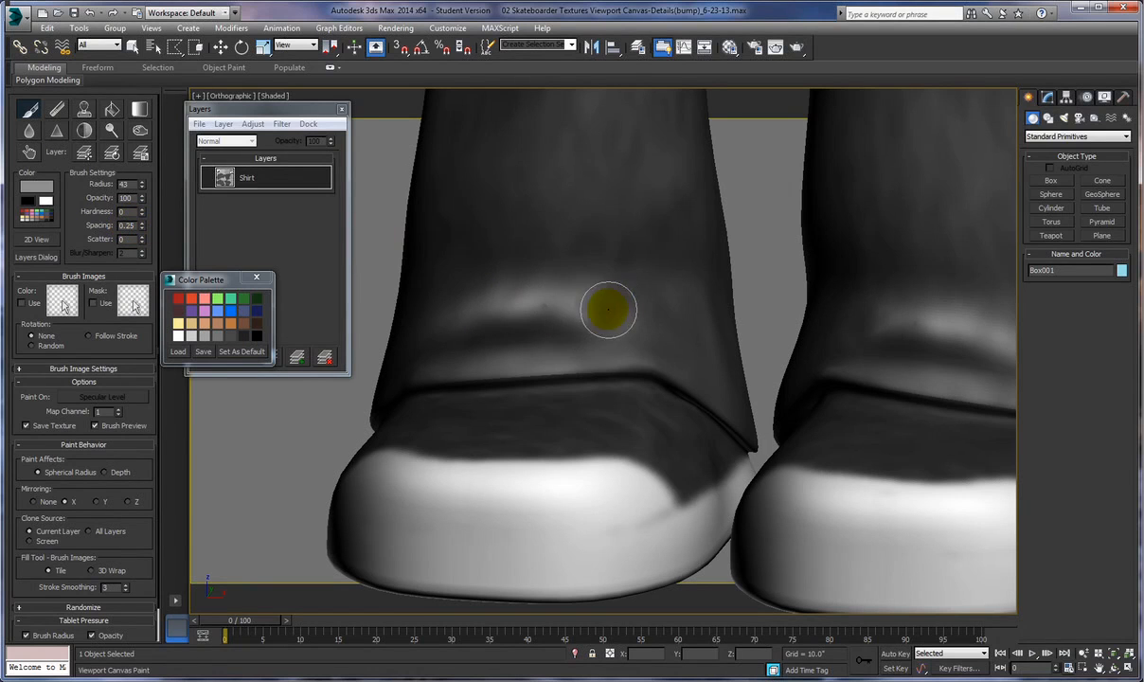
mouse_move(568, 303)
mouse_down()
mouse_move(514, 299)
mouse_move(531, 296)
mouse_move(441, 324)
mouse_move(449, 313)
mouse_up()
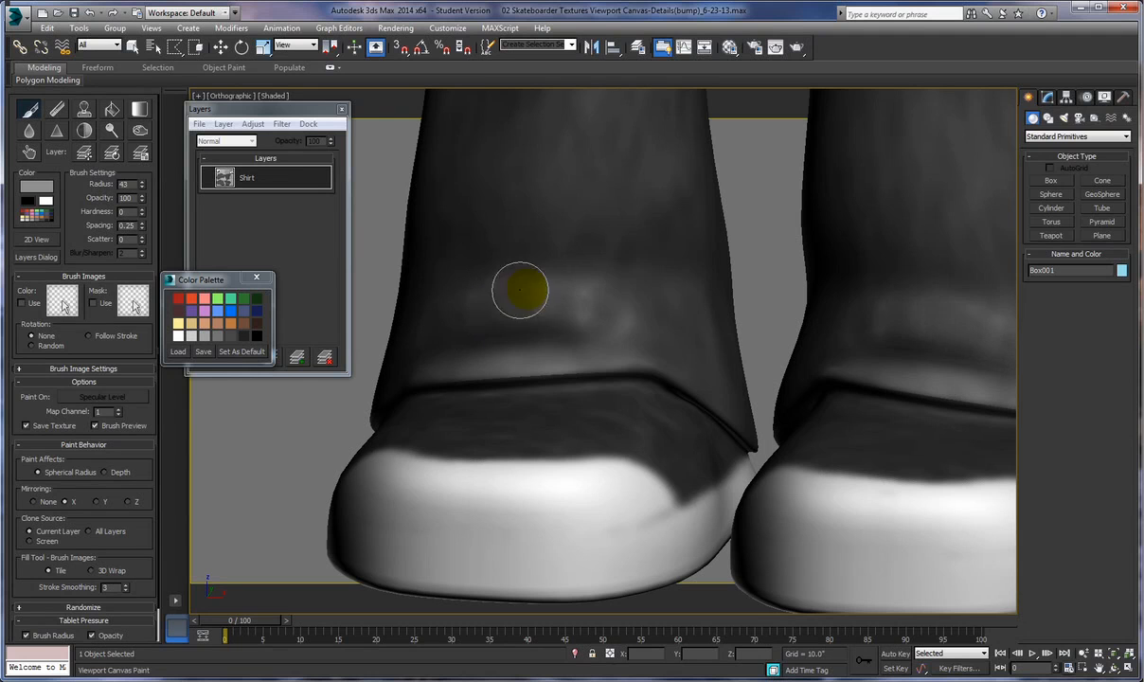
key(ctrl+z)
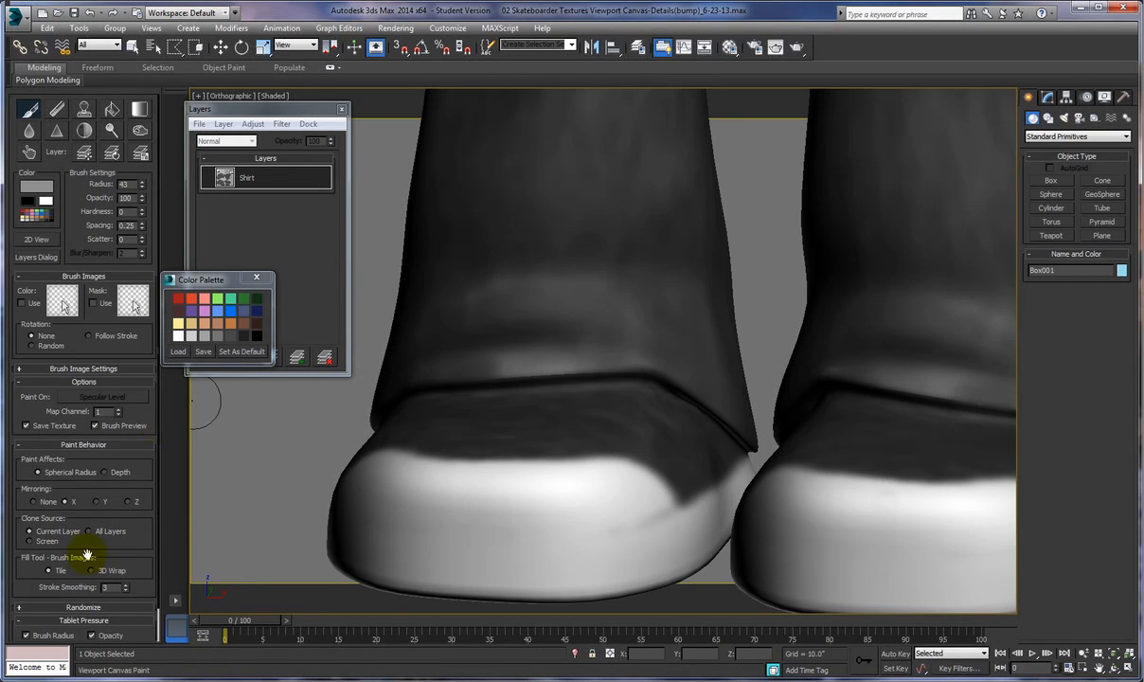
Set the stroke smoothing to 1 and paint further grey strokes to even out the cuff highlights.
scroll(158, 510, down, 2)
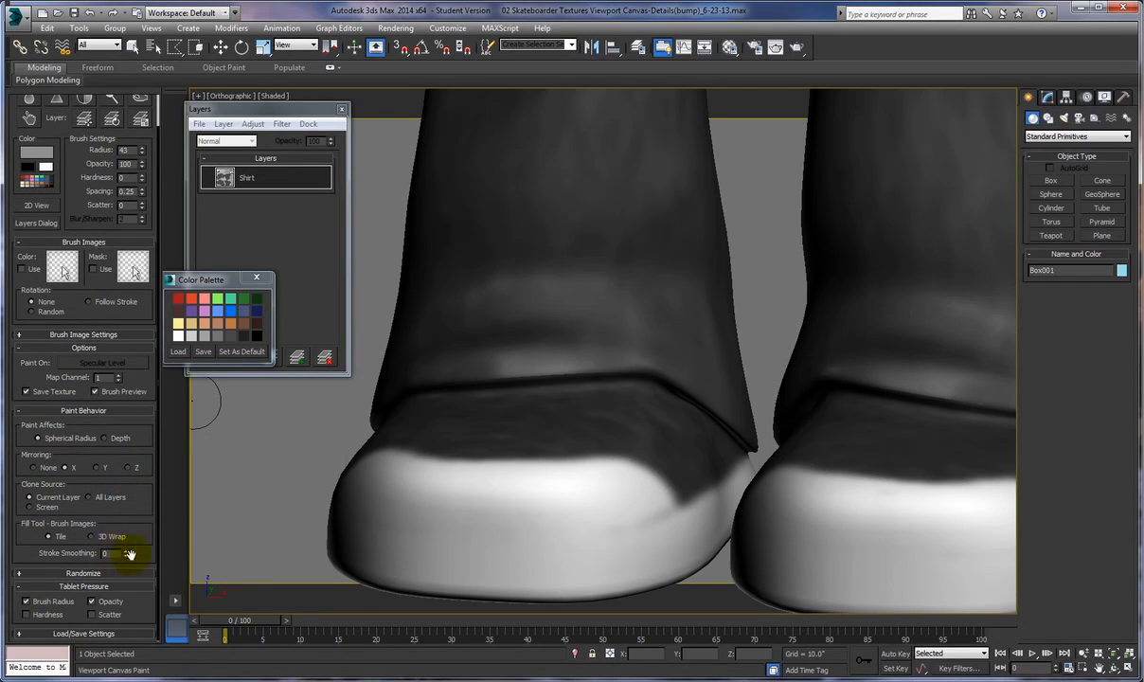
click(125, 550)
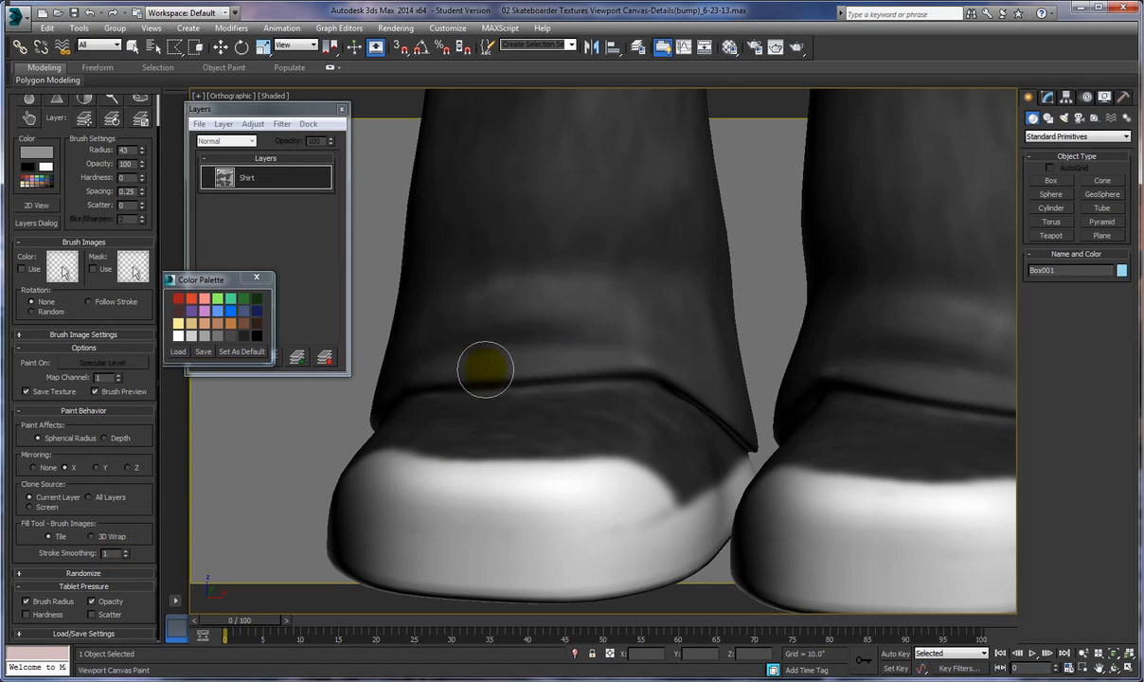
mouse_move(628, 315)
mouse_down()
mouse_move(588, 285)
mouse_move(556, 312)
mouse_move(625, 360)
mouse_up()
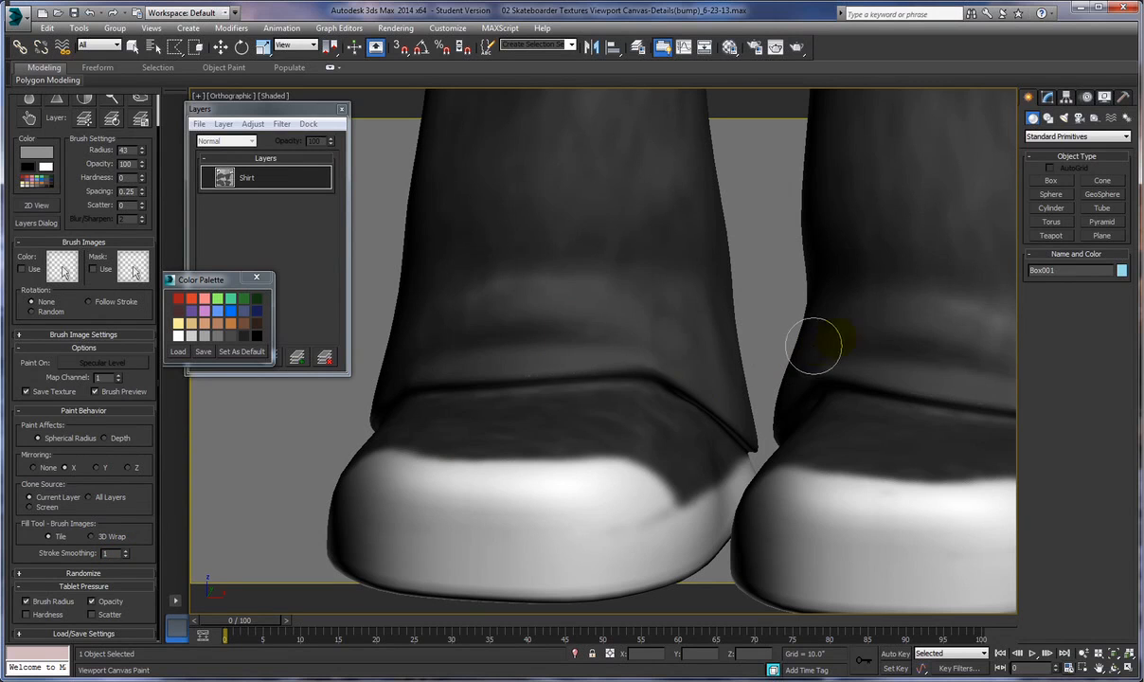
mouse_move(677, 300)
mouse_down()
mouse_move(488, 286)
mouse_move(604, 298)
mouse_move(647, 337)
mouse_up()
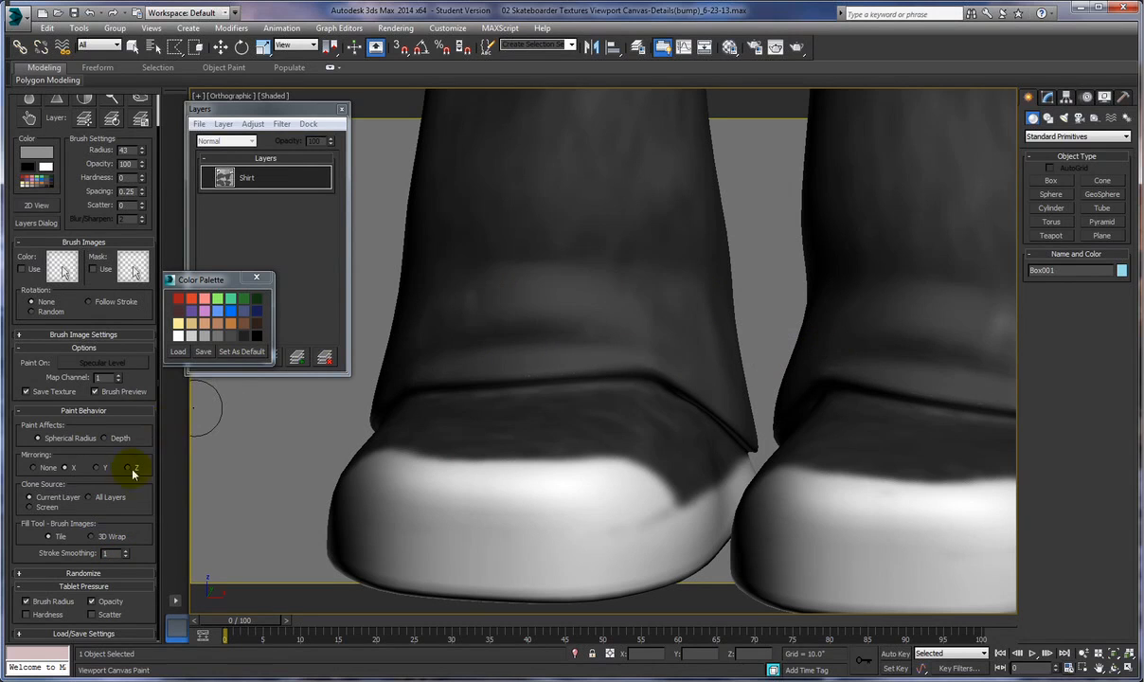
click(234, 337)
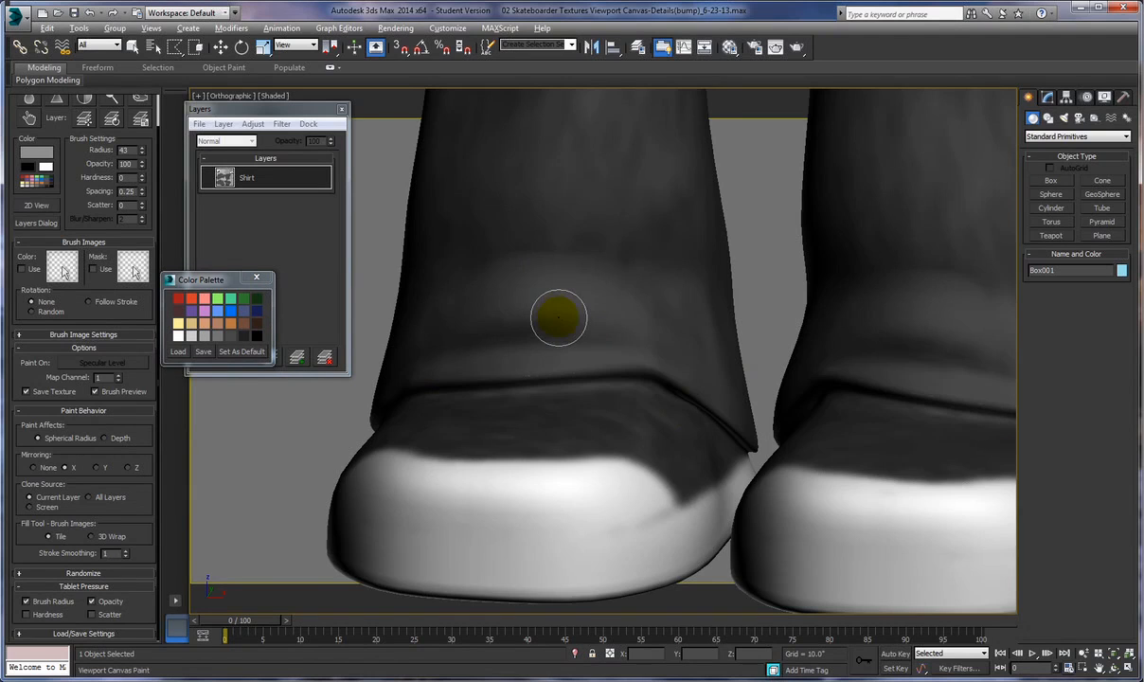
Try painting a darker palette grey over the cuff wrinkle with the paint brush, and undo the stroke.
scroll(558, 318, down, 5)
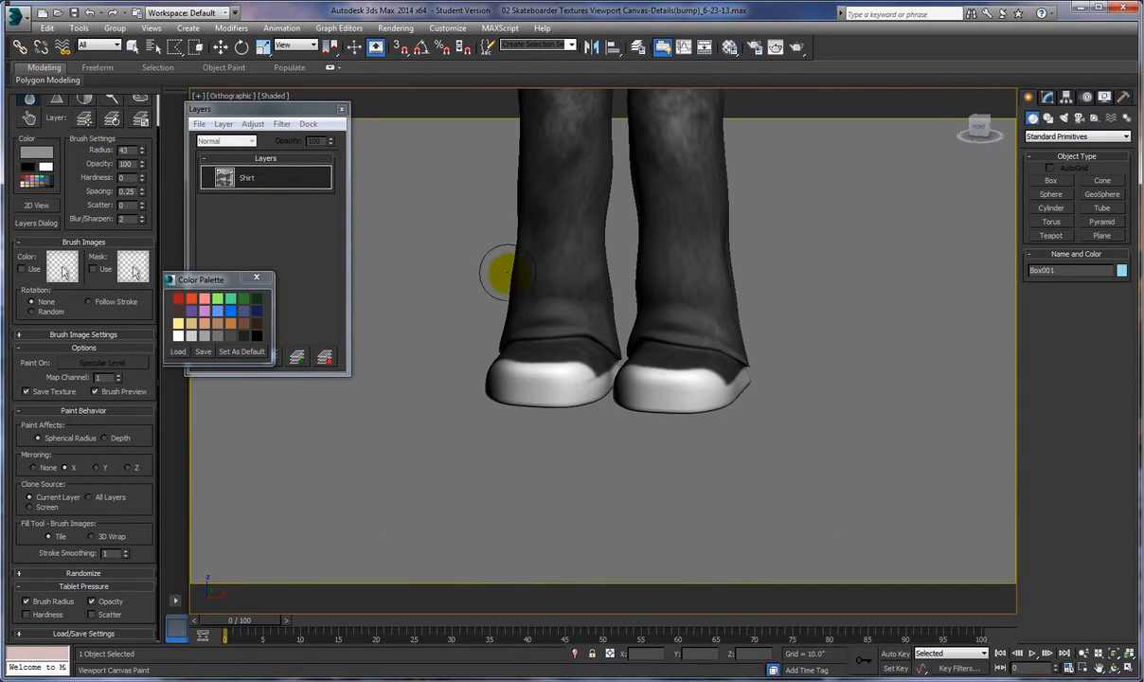
scroll(545, 303, up, 5)
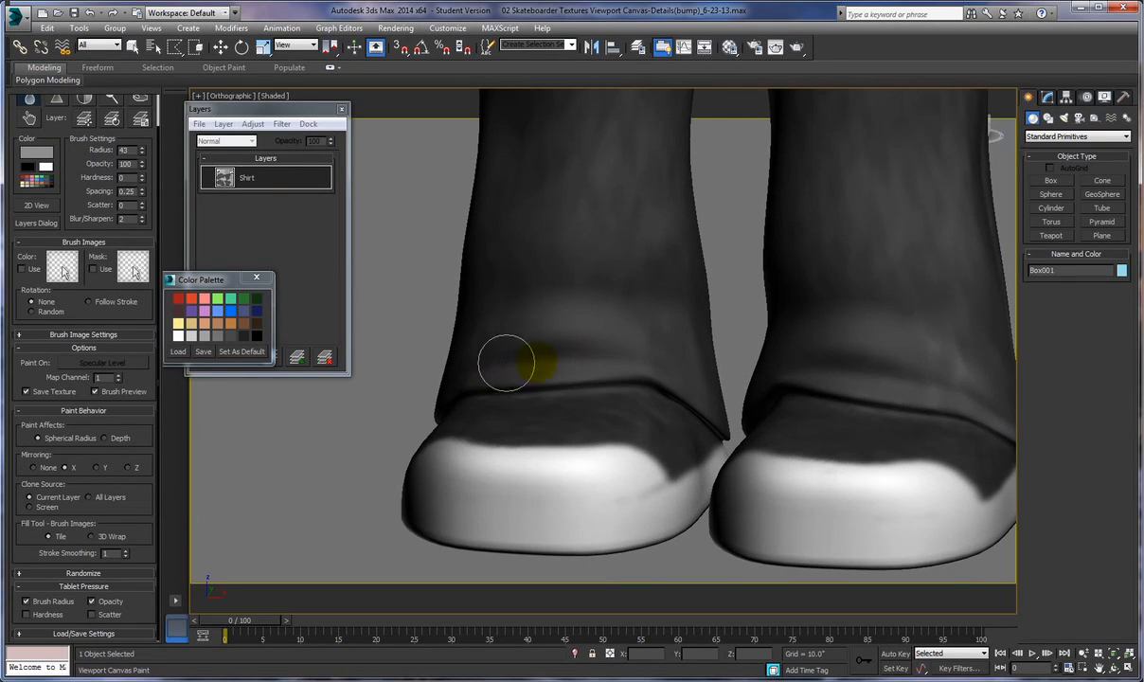
click(243, 336)
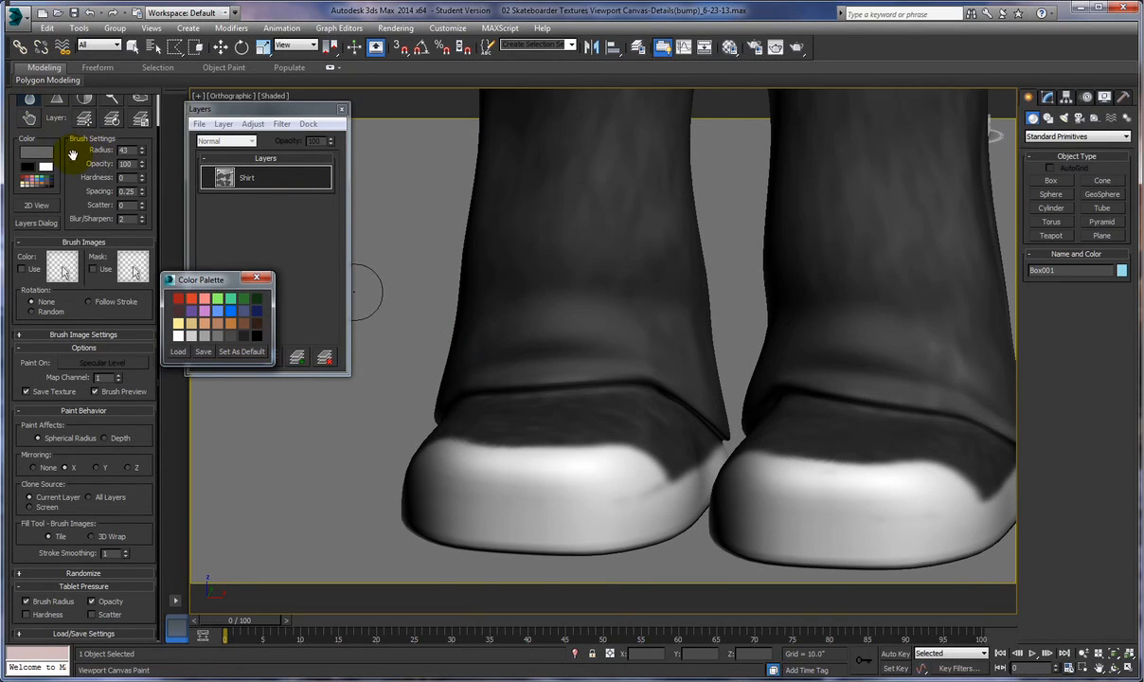
drag(72, 153, 76, 243)
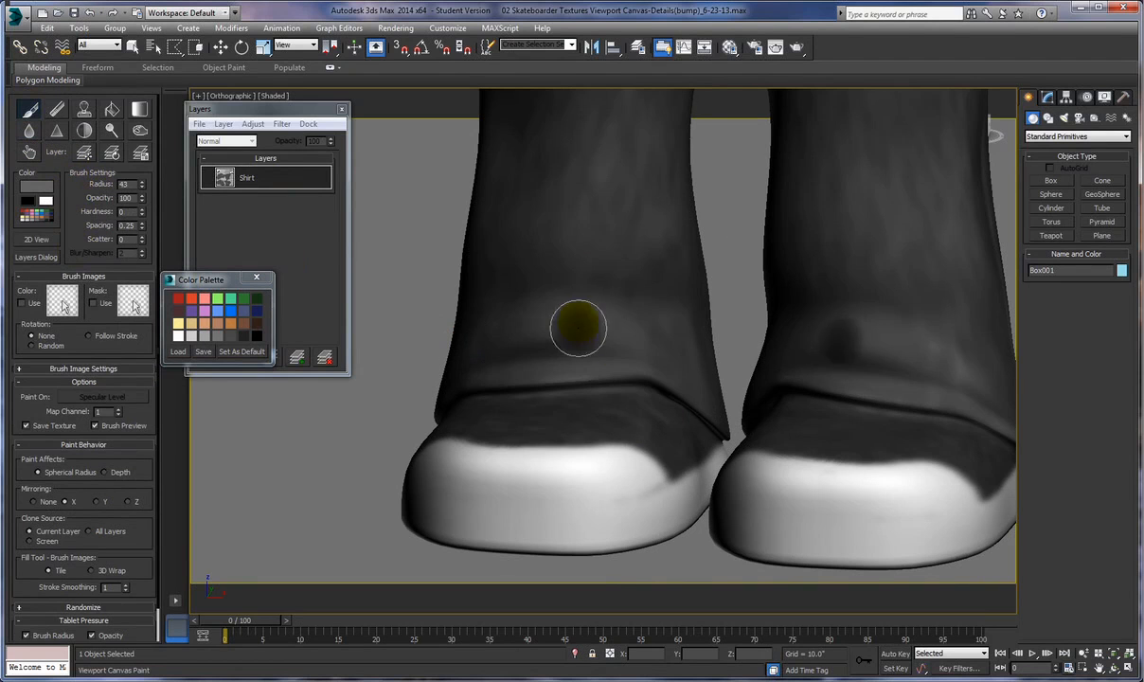
mouse_move(495, 312)
mouse_down()
mouse_move(592, 309)
mouse_move(585, 320)
mouse_up()
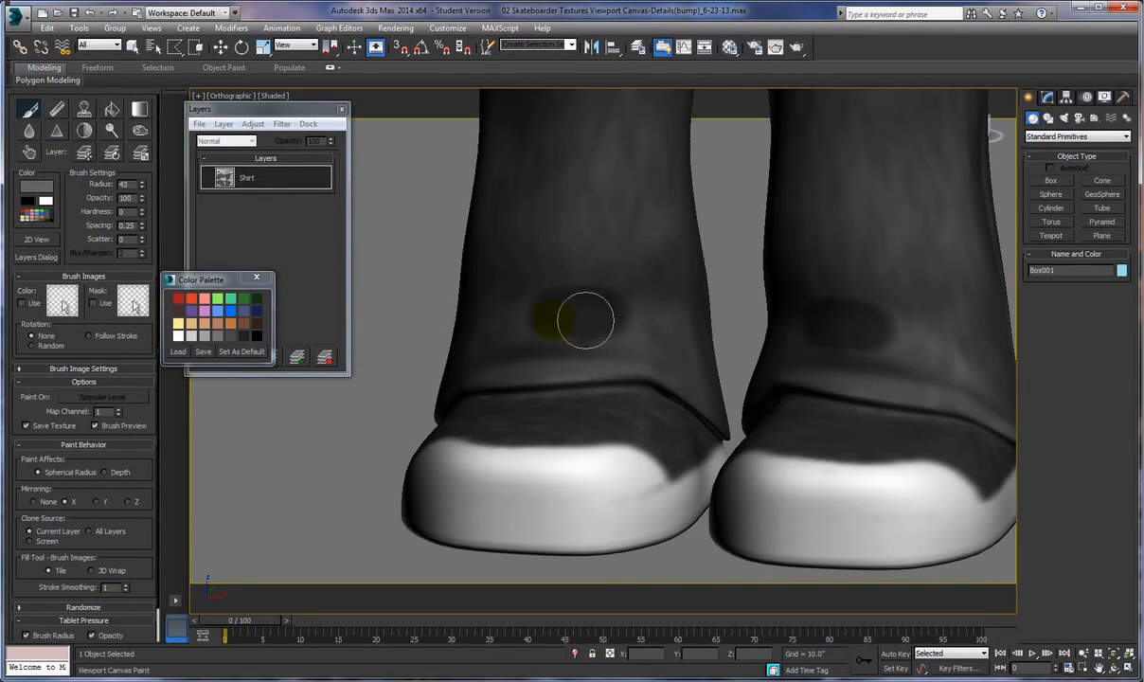
click(90, 12)
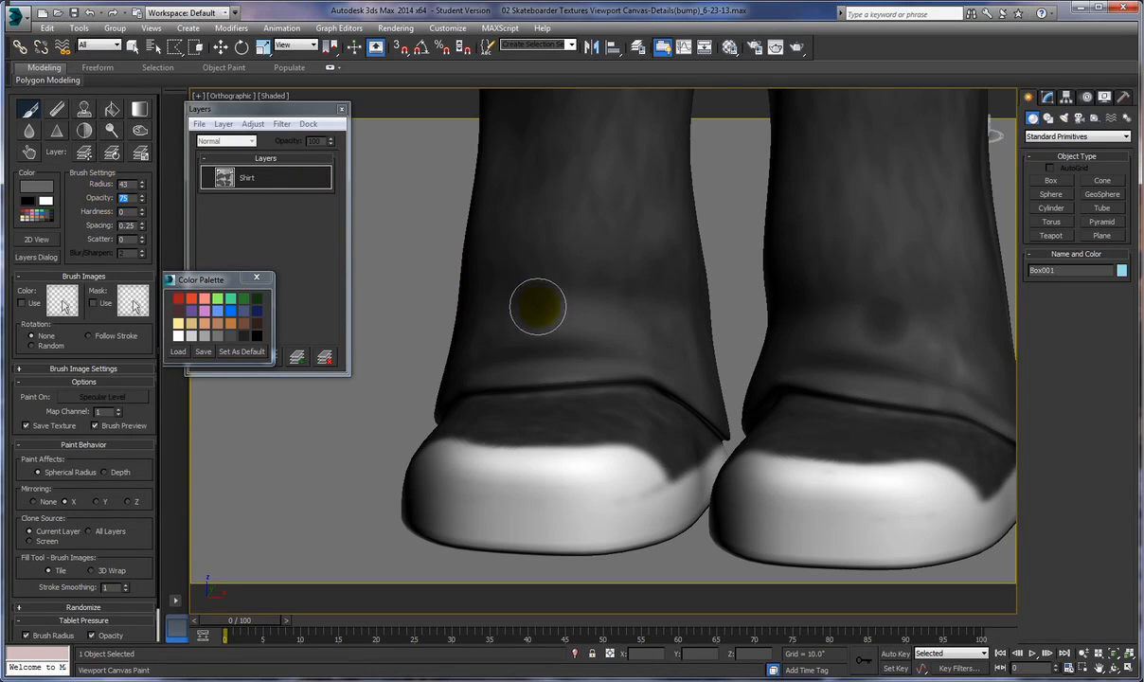
Lower the brush opacity to 75, test a stroke on the cuff, undo it and close the color palette.
drag(526, 306, 580, 315)
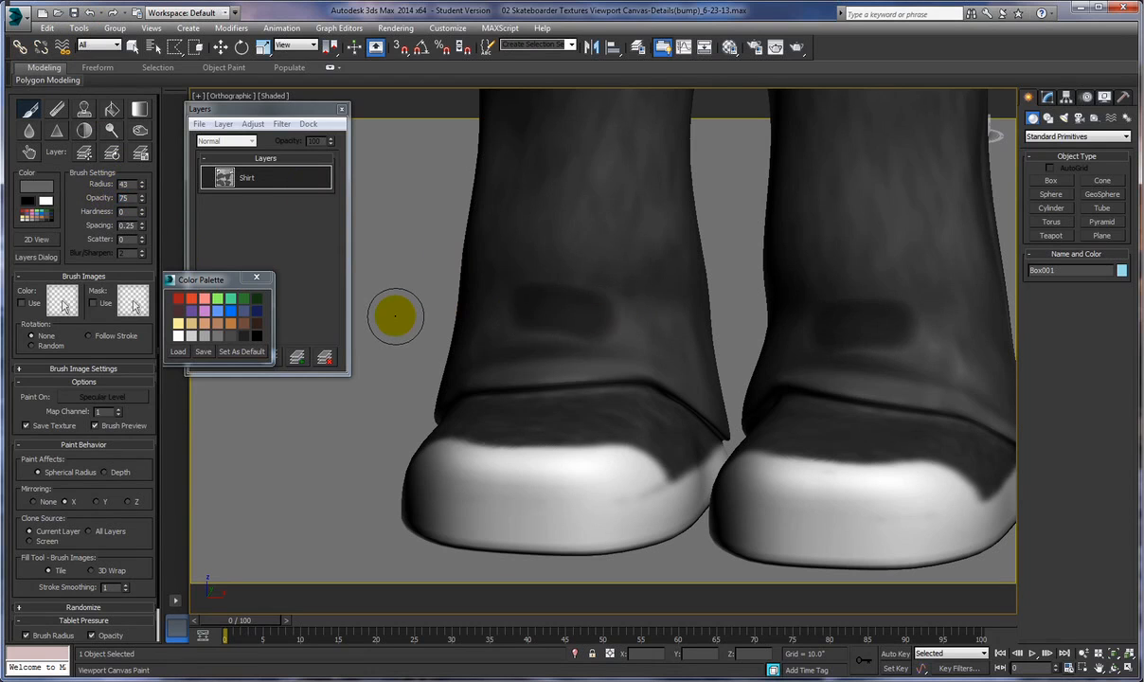
key(ctrl+z)
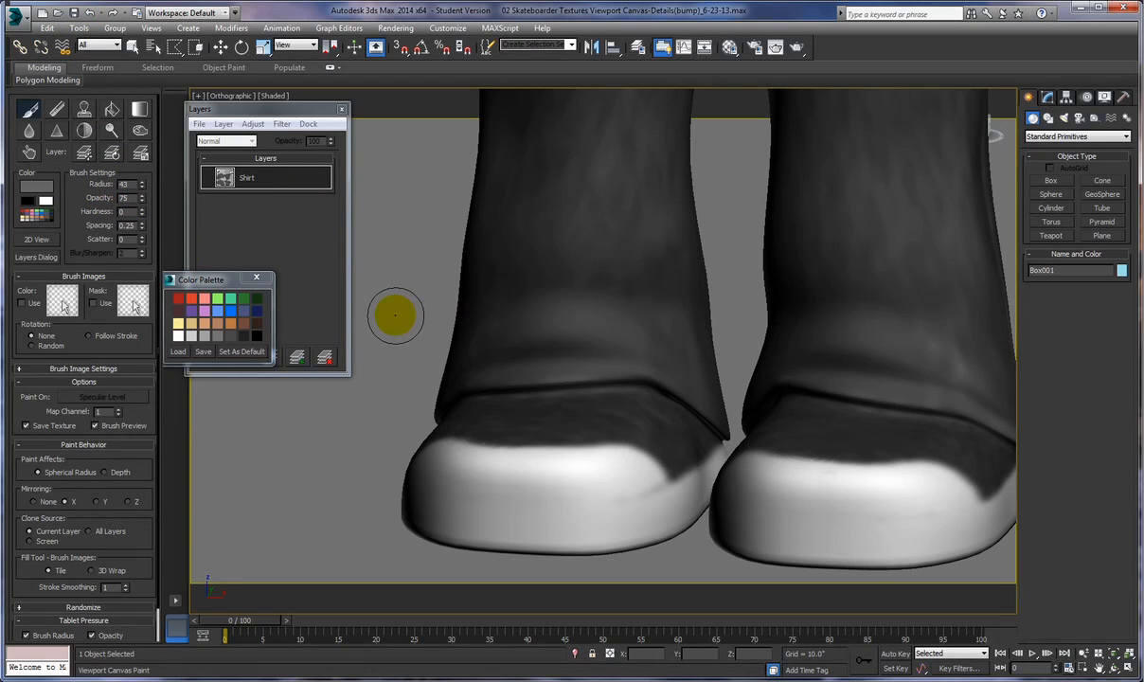
click(255, 278)
Try a custom grey brush color with a value of 47 on the cuff, and undo the stroke.
click(32, 187)
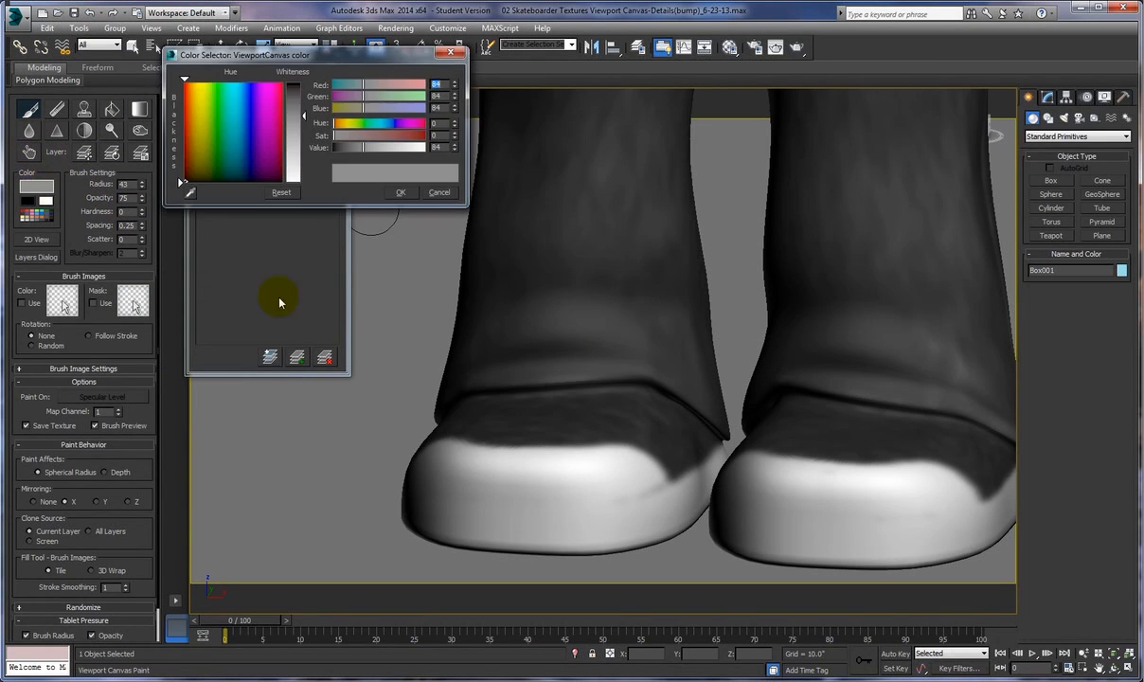
drag(302, 151, 299, 102)
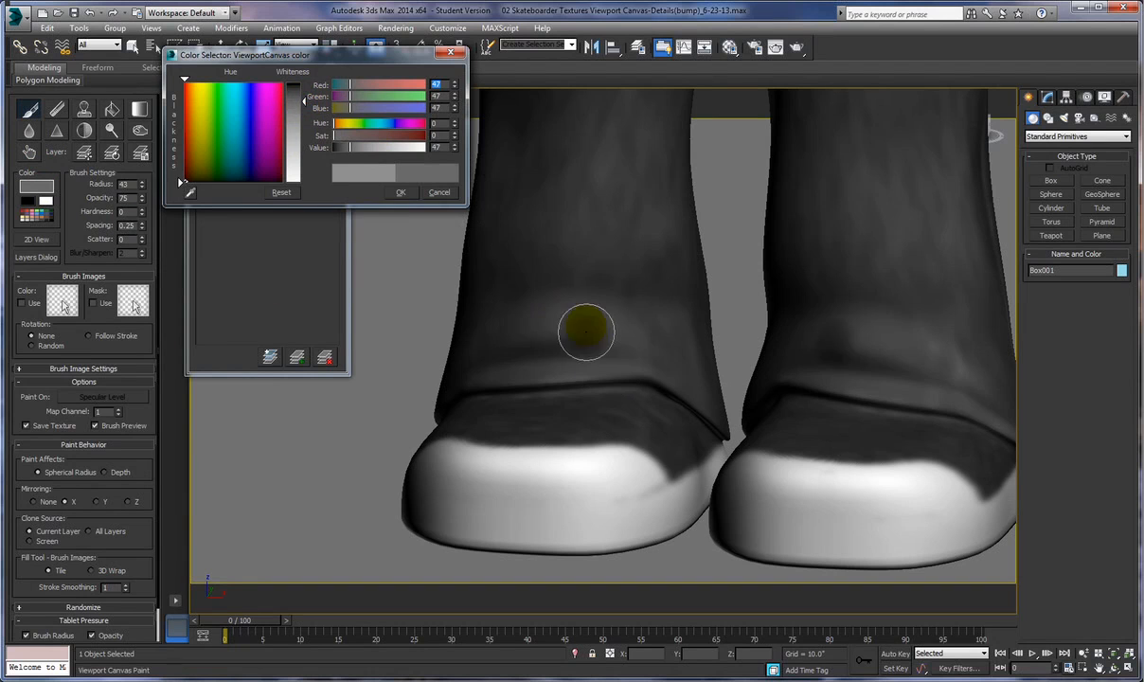
drag(578, 314, 510, 307)
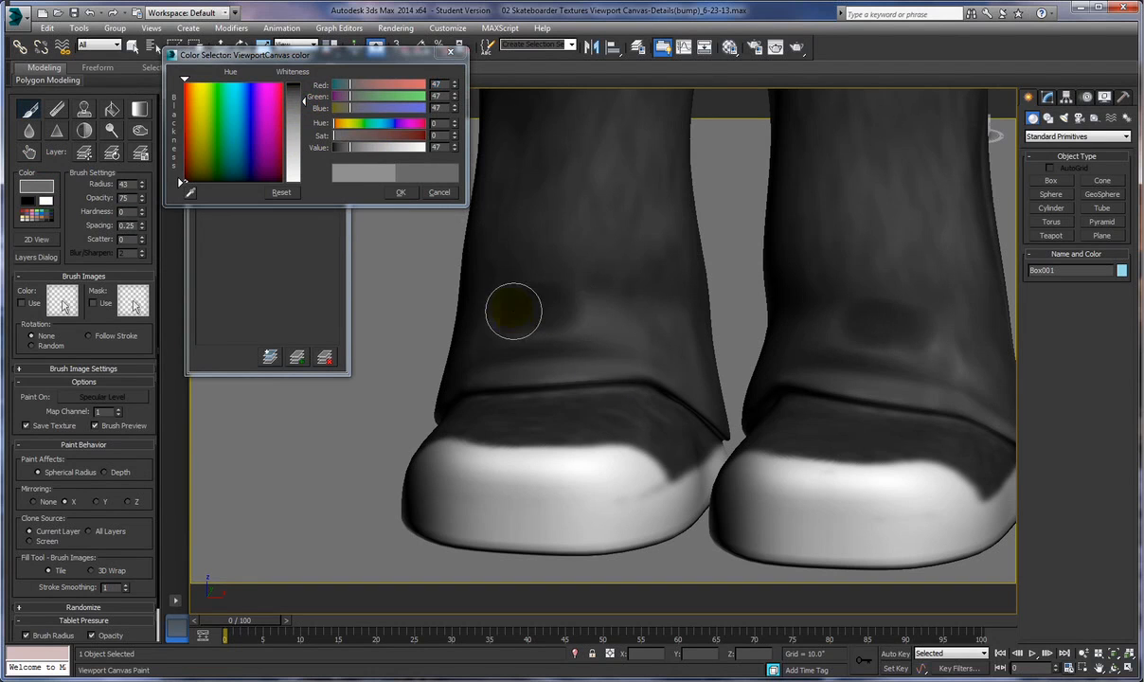
click(94, 13)
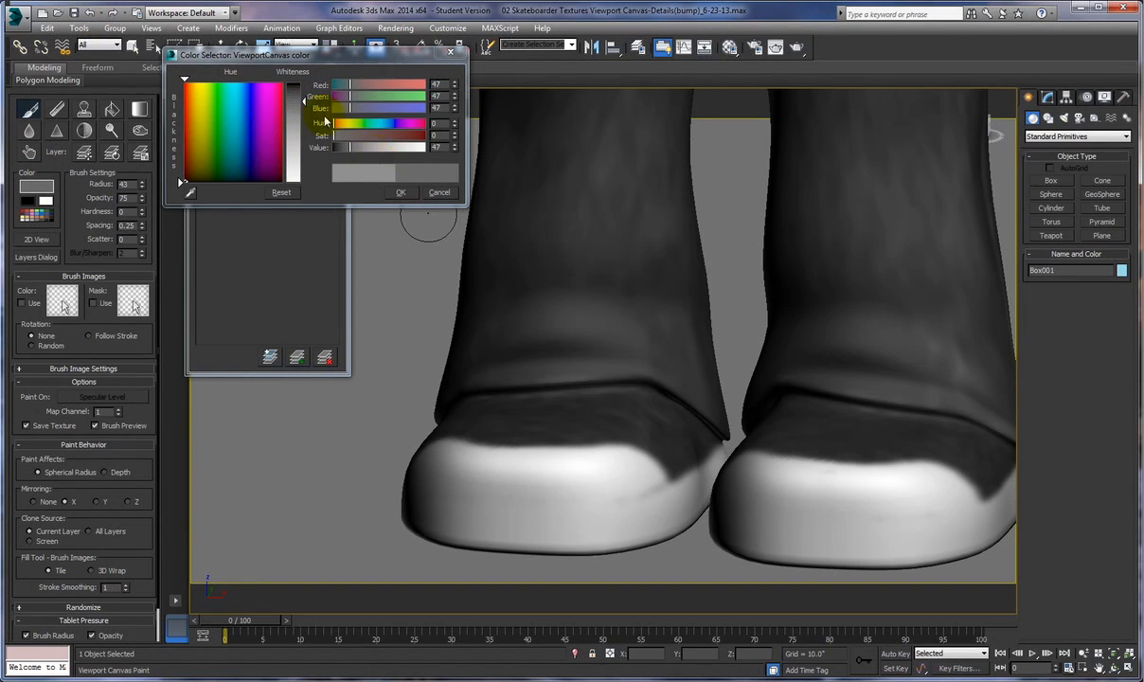
Set the brush color to a grey with value 64, paint over the cuff wrinkles and blur the strokes.
drag(305, 106, 304, 110)
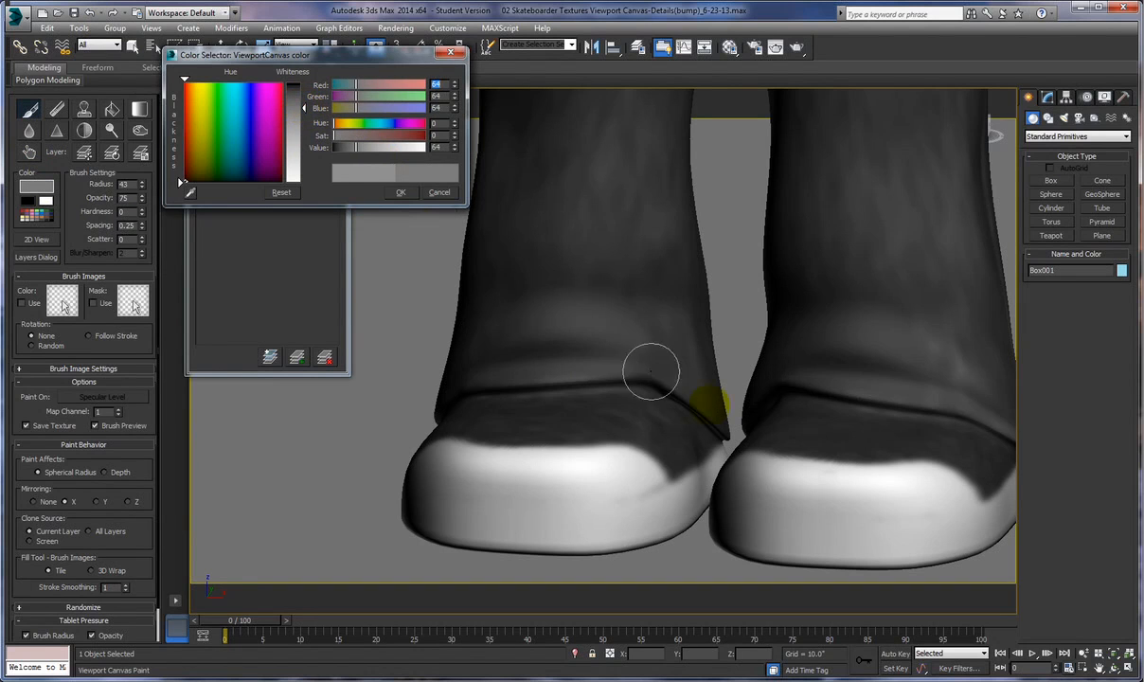
mouse_move(598, 324)
mouse_down()
mouse_move(506, 316)
mouse_move(600, 317)
mouse_move(549, 370)
mouse_move(478, 367)
mouse_move(643, 365)
mouse_move(659, 348)
mouse_move(616, 331)
mouse_move(503, 329)
mouse_move(556, 319)
mouse_move(655, 340)
mouse_up()
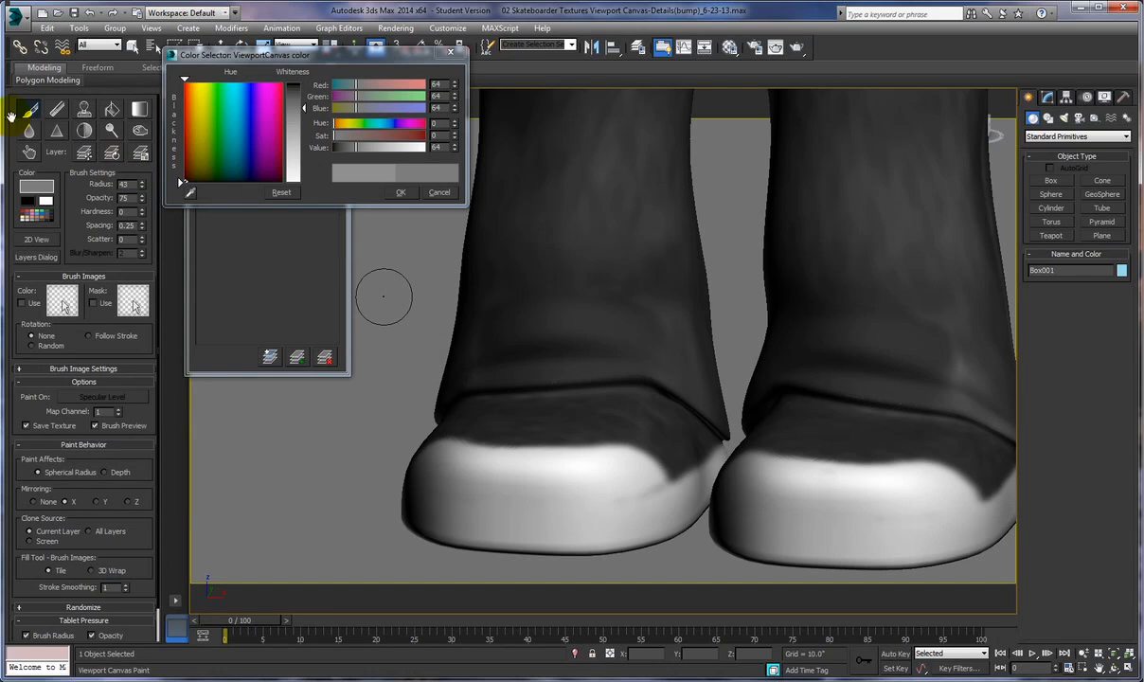
drag(508, 305, 483, 327)
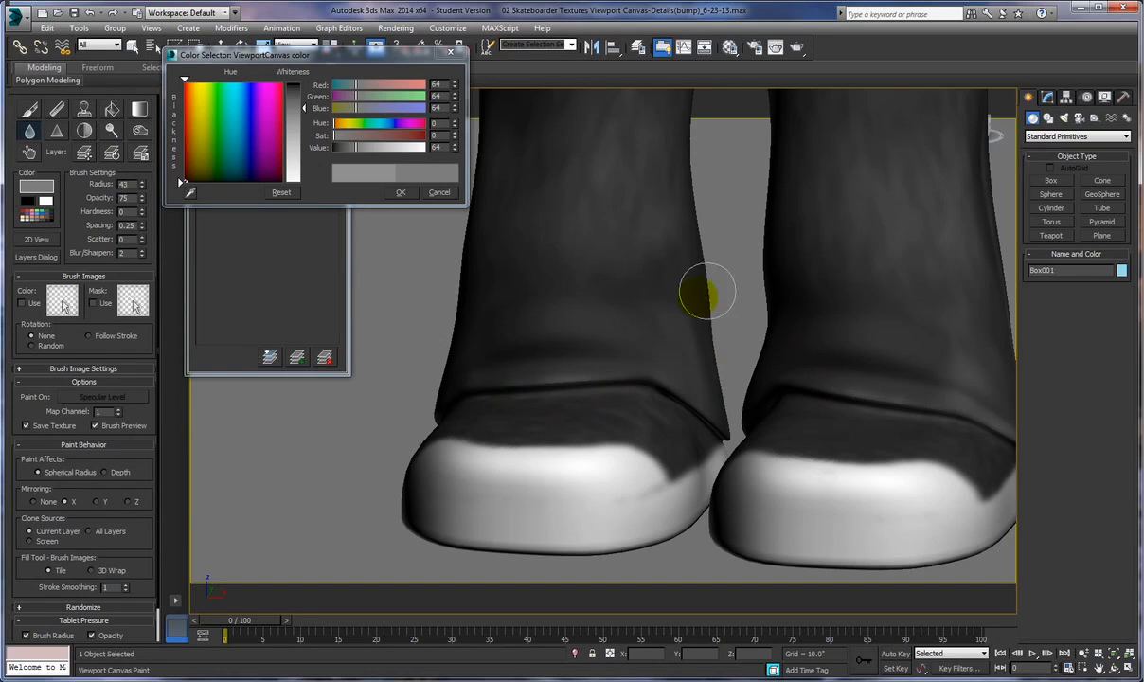
Examine the retouched specular texture on the cuffs, the trousers and the whole figure from the front.
scroll(533, 265, down, 5)
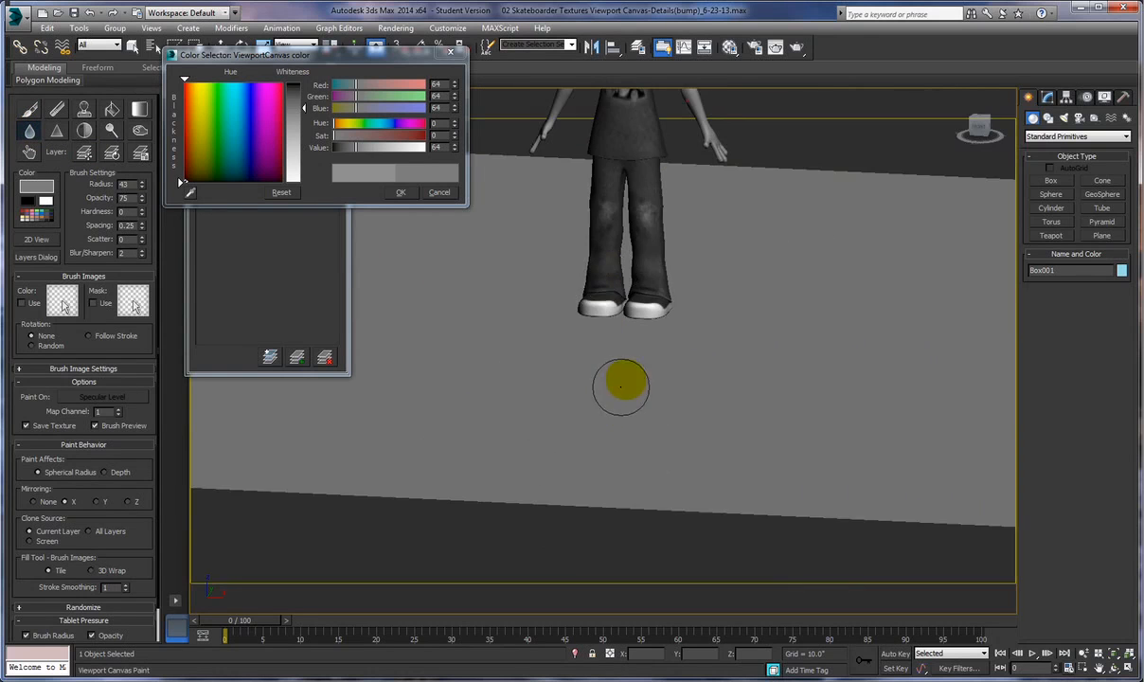
scroll(611, 319, up, 2)
scroll(611, 302, up, 3)
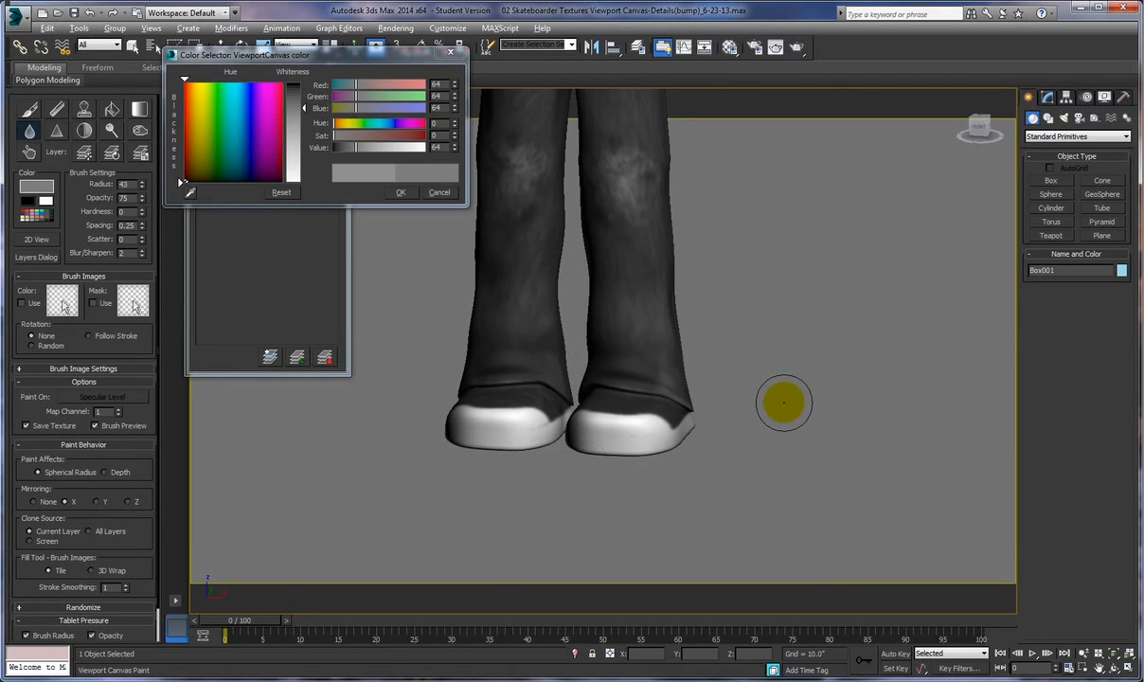
scroll(785, 404, down, 2)
middle_drag(840, 373, 807, 486)
middle_drag(776, 407, 739, 439)
scroll(750, 416, down, 3)
scroll(753, 428, up, 1)
scroll(868, 429, down, 2)
scroll(863, 433, up, 2)
middle_drag(654, 417, 734, 430)
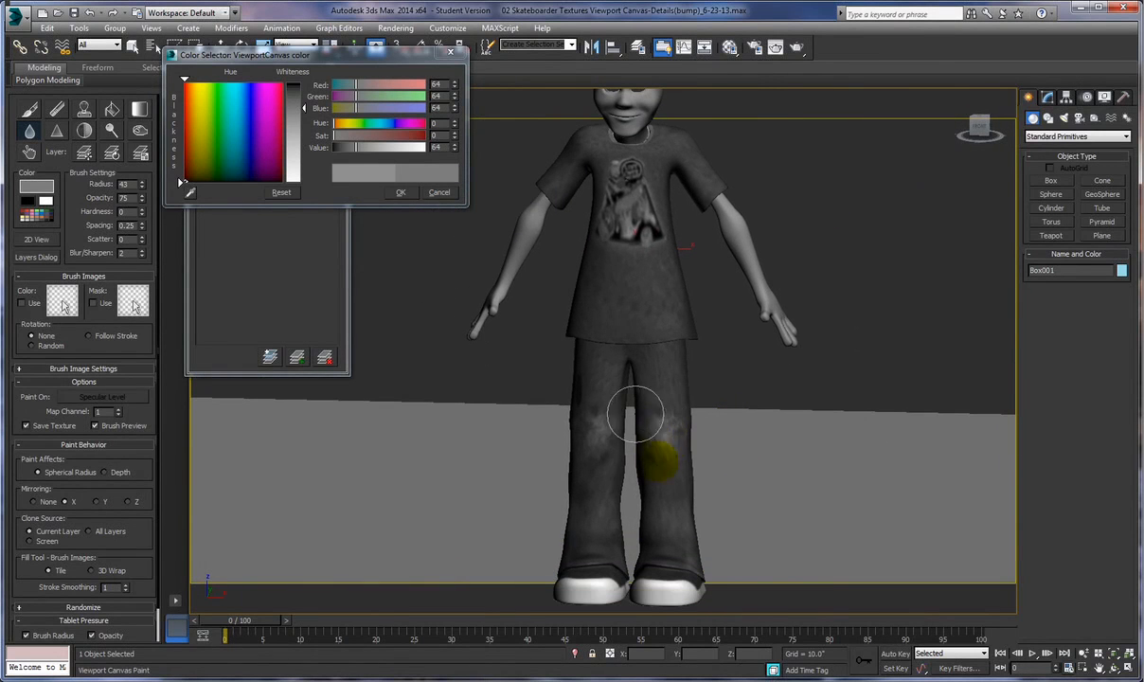
Blur the bright worn patches on both trouser knees.
scroll(794, 480, up, 4)
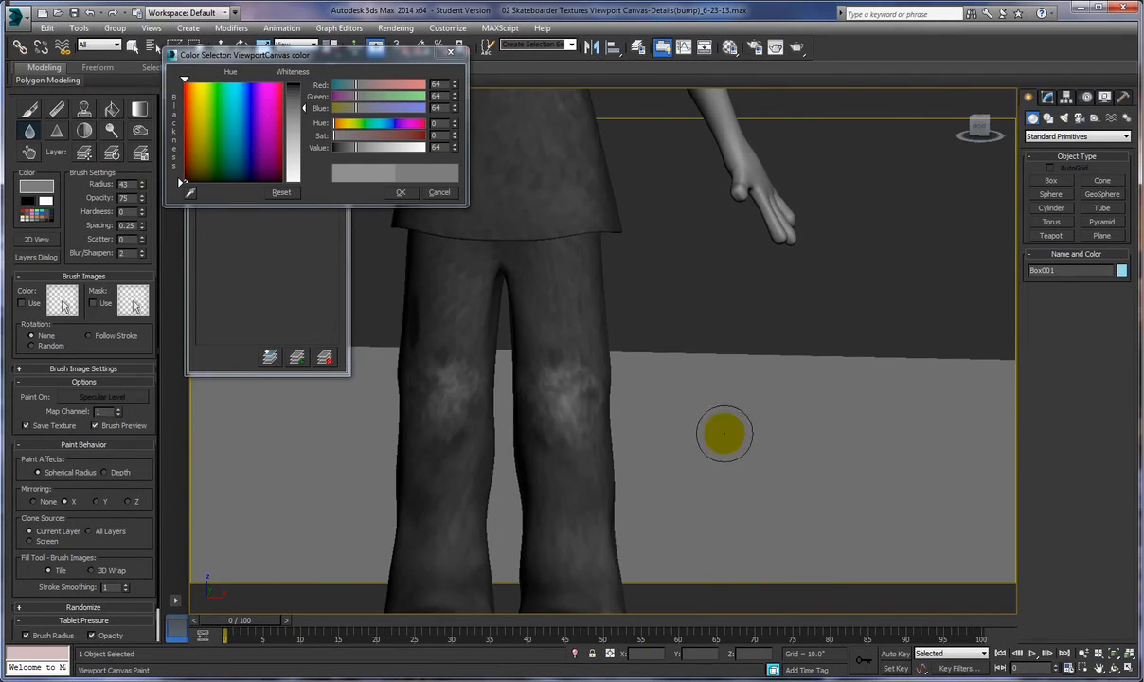
scroll(834, 455, up, 4)
middle_drag(797, 426, 960, 437)
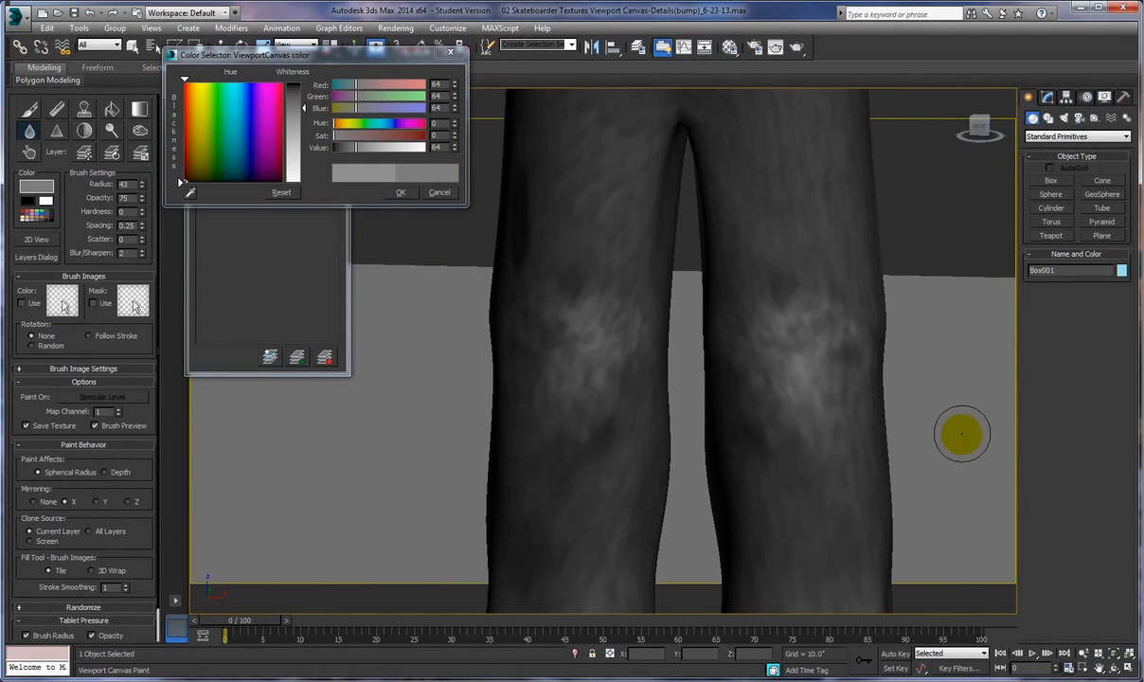
click(30, 132)
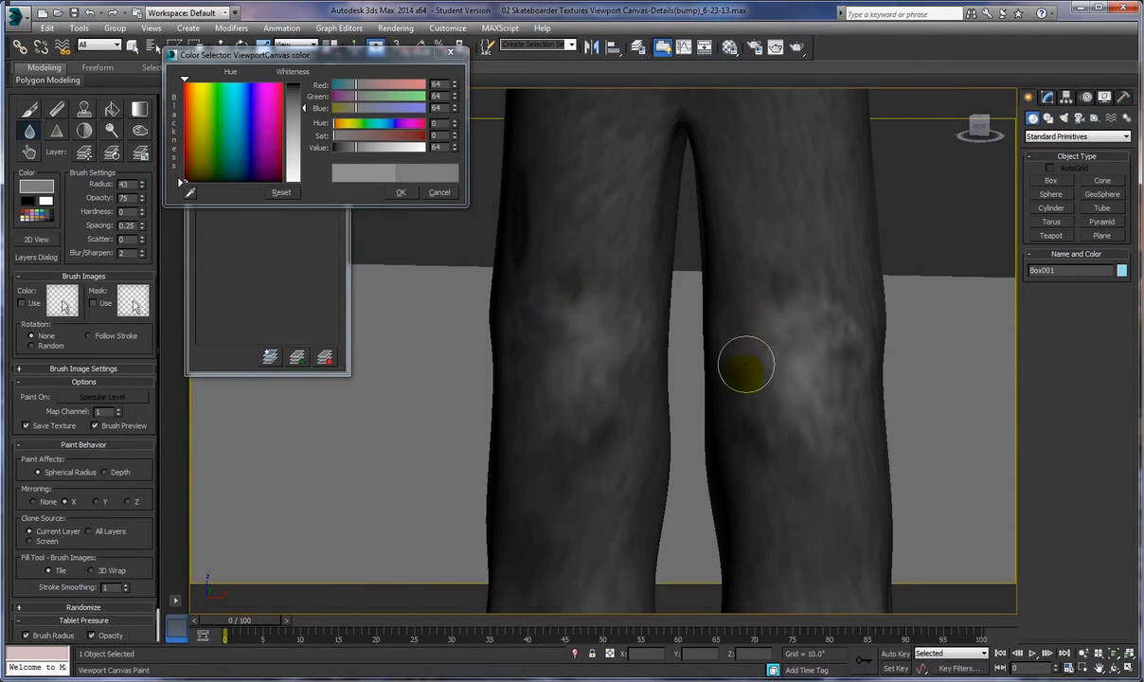
Set the brush color to a grey with value 92, paint over the bright knee patches and blur the strokes.
click(26, 111)
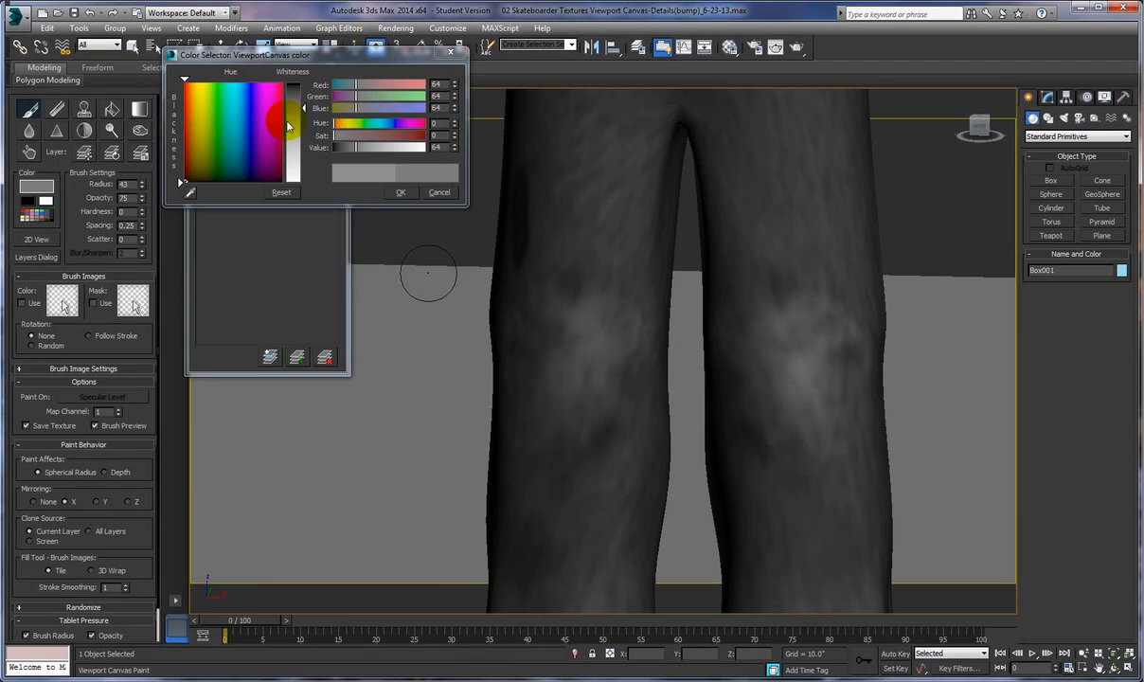
drag(304, 115, 304, 121)
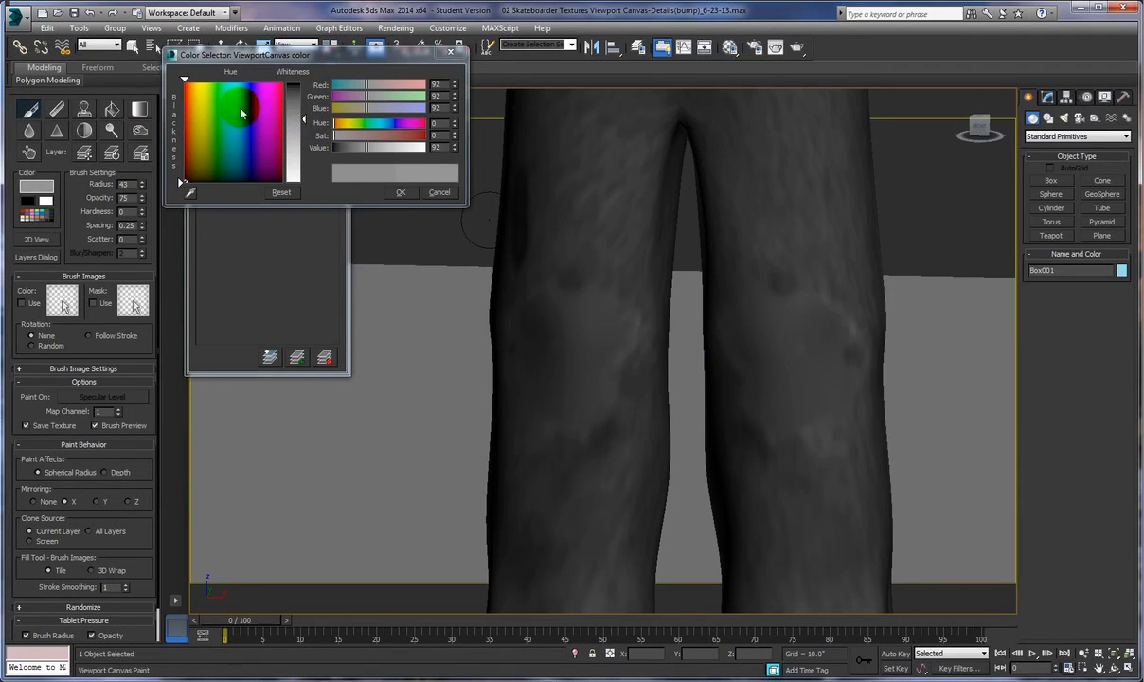
mouse_move(28, 79)
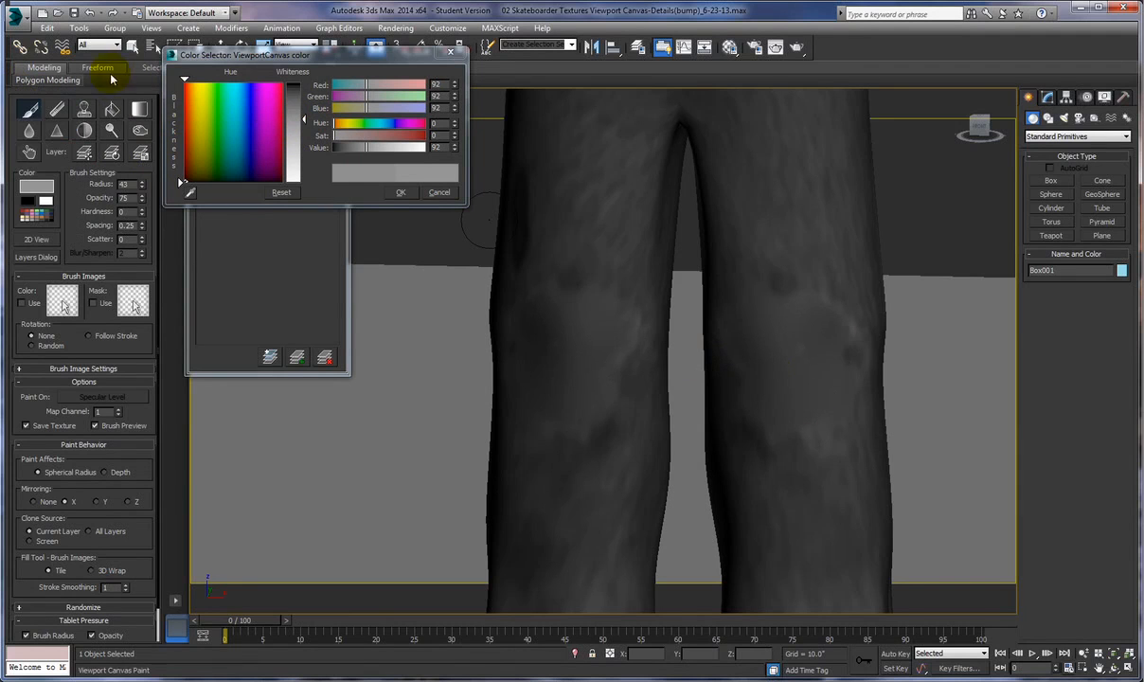
click(30, 132)
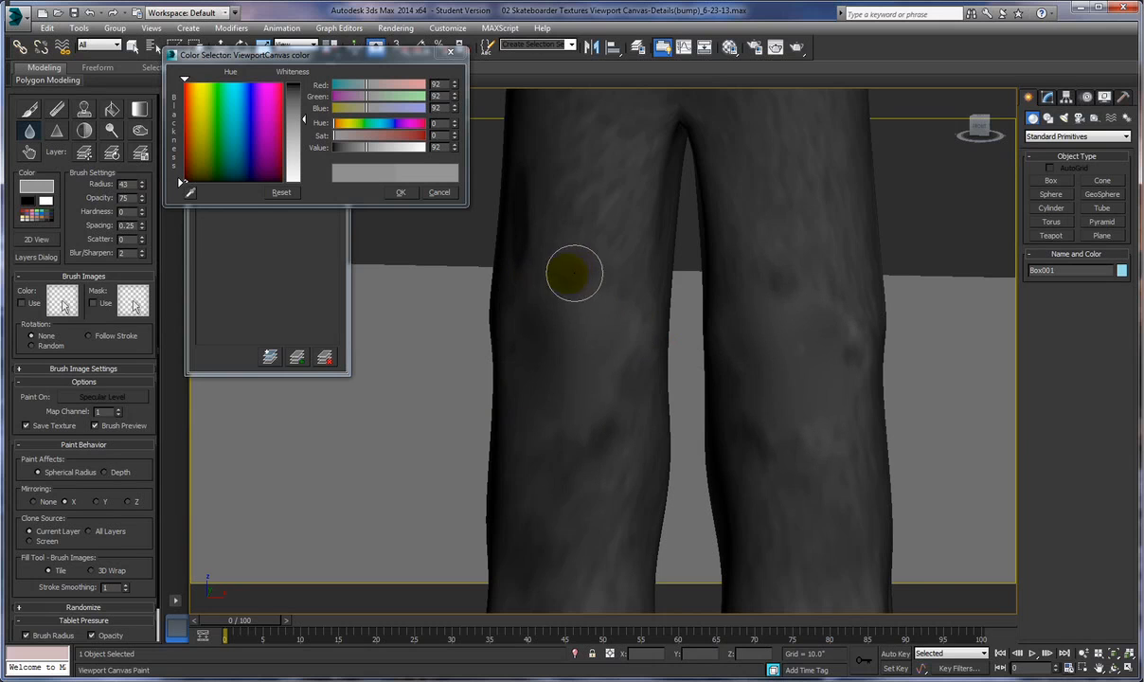
Paint over the dark streak on the outer thigh above the knee and blur the retouched area.
alt+middle_drag(564, 263, 578, 265)
key(super)
drag(578, 264, 568, 268)
alt+middle_drag(573, 274, 606, 210)
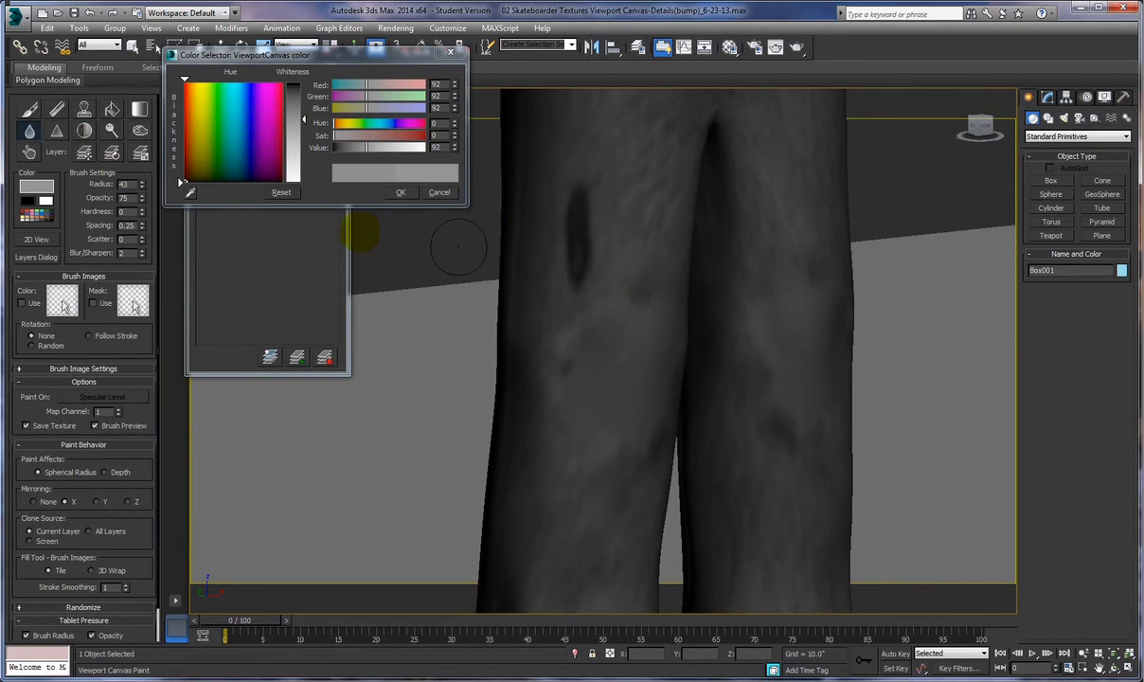
click(36, 111)
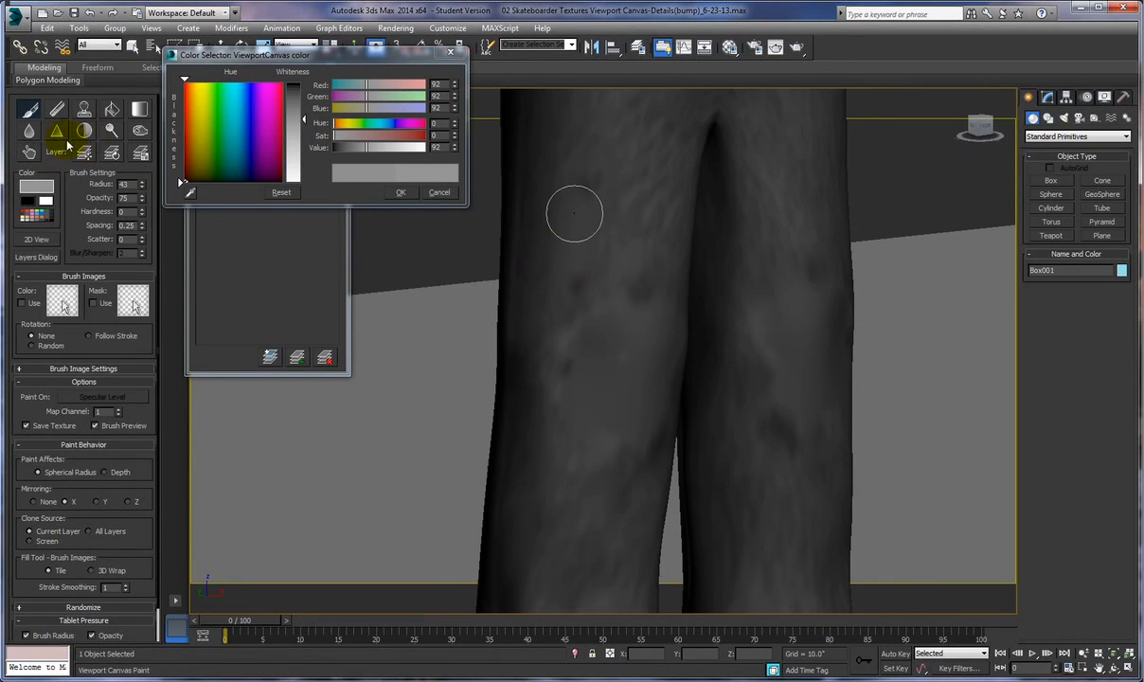
click(29, 132)
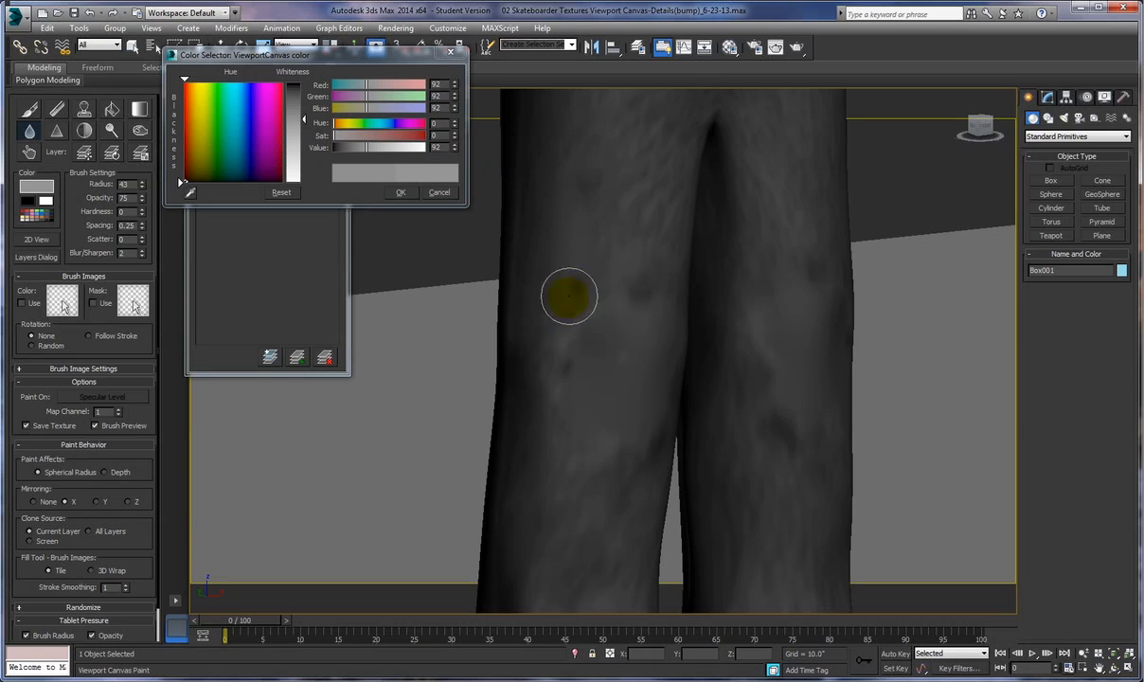
mouse_move(620, 234)
alt+middle_down()
mouse_move(524, 238)
mouse_move(451, 224)
mouse_move(671, 239)
mouse_move(649, 239)
alt+middle_up()
Move on to the face and set the brush color to a light grey with value 218.
scroll(653, 240, down, 10)
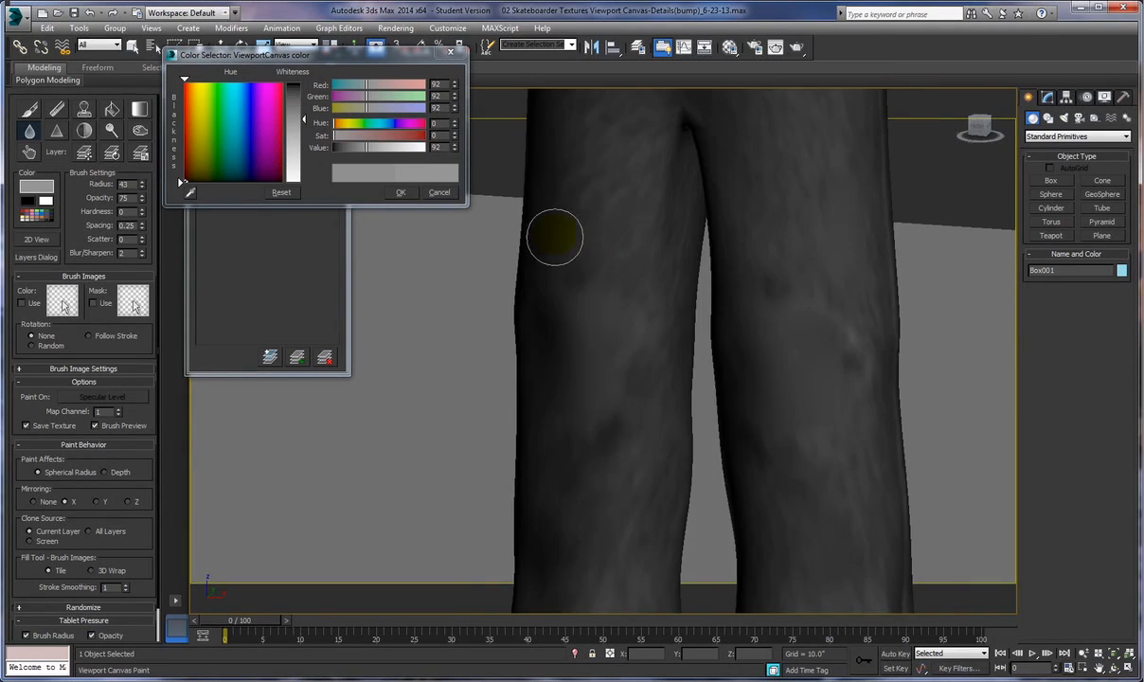
mouse_move(557, 280)
alt+middle_down()
mouse_move(549, 250)
mouse_move(582, 286)
mouse_move(580, 327)
mouse_move(627, 326)
mouse_move(568, 293)
alt+middle_up()
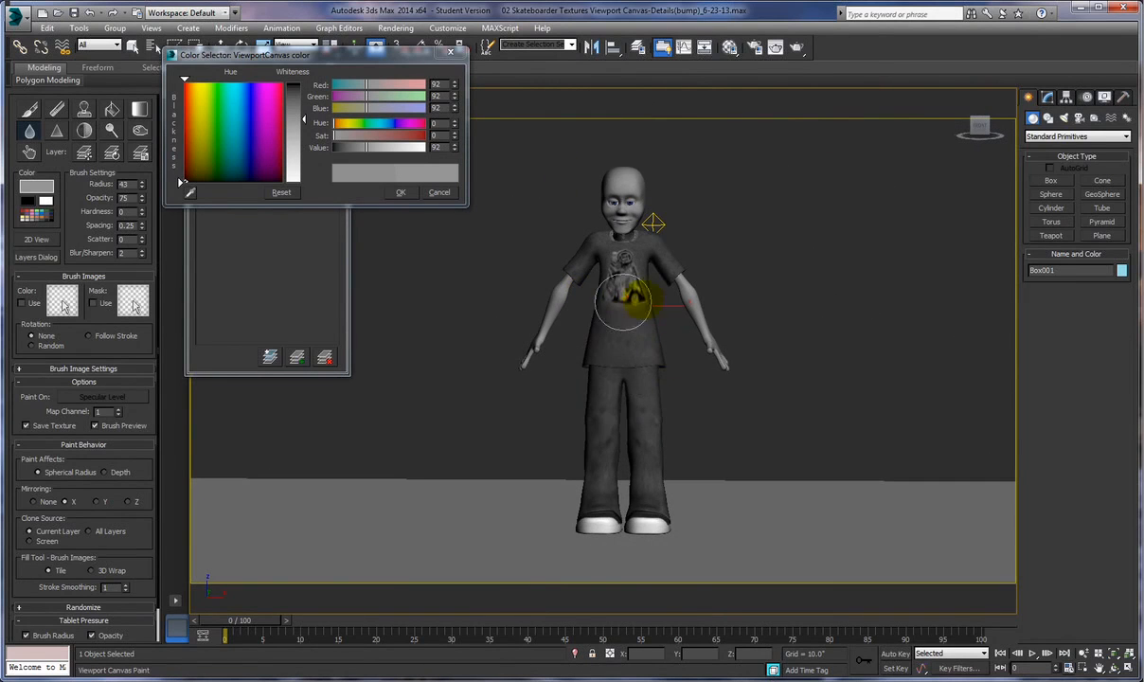
scroll(668, 361, up, 5)
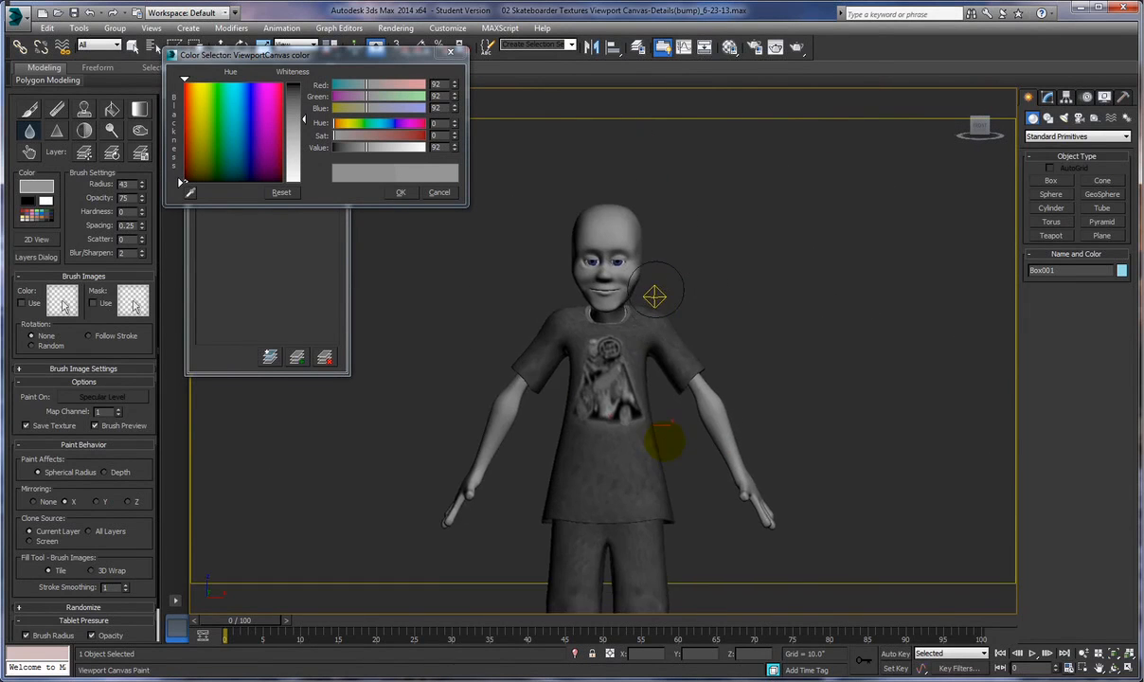
scroll(660, 418, up, 4)
middle_drag(668, 283, 764, 437)
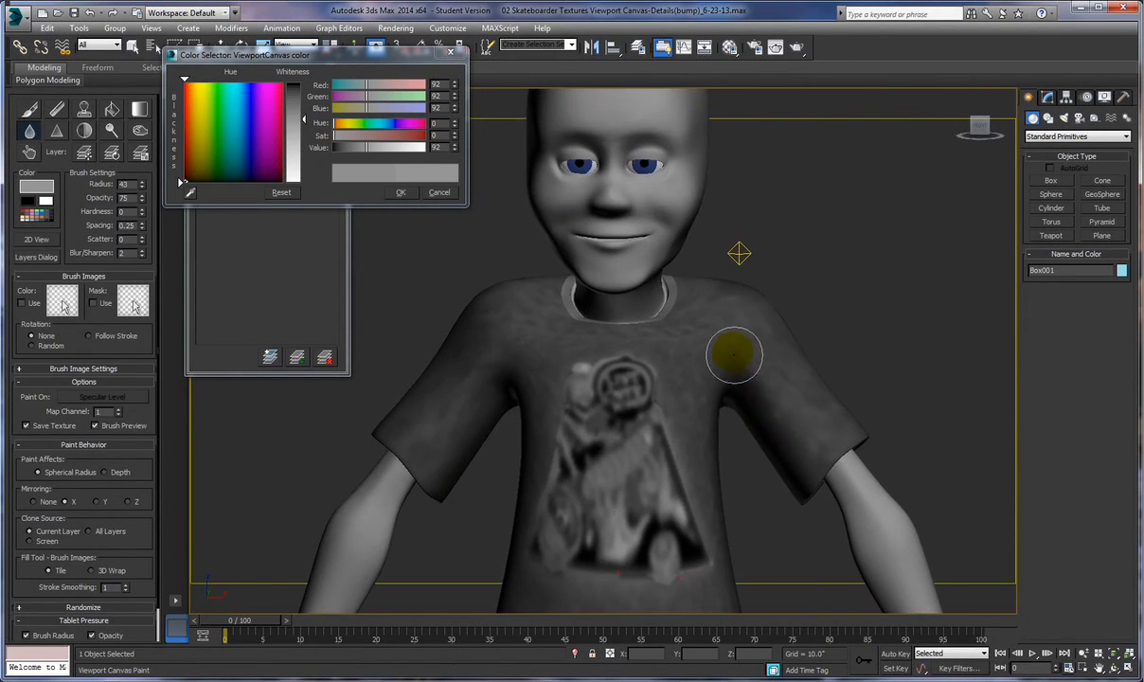
scroll(736, 270, up, 1)
mouse_move(737, 269)
middle_down()
mouse_move(739, 368)
mouse_move(770, 334)
mouse_move(762, 312)
mouse_move(838, 375)
mouse_move(763, 374)
mouse_move(848, 383)
mouse_move(845, 351)
mouse_move(835, 383)
mouse_move(812, 381)
mouse_move(833, 377)
middle_up()
scroll(778, 327, up, 2)
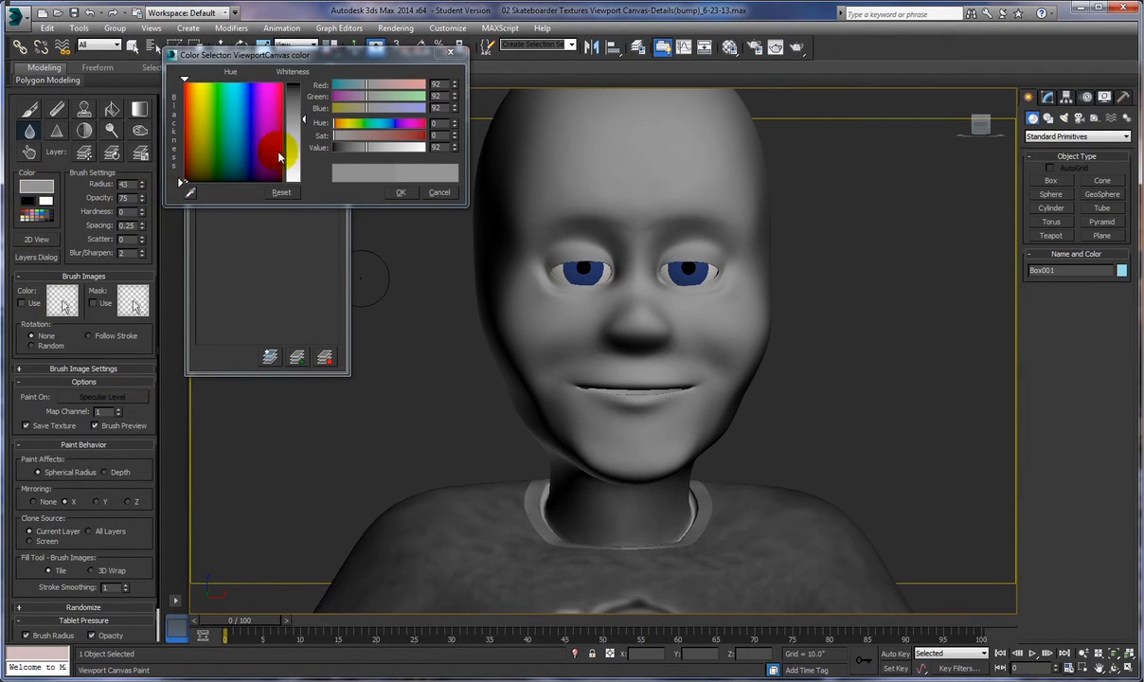
drag(292, 140, 300, 149)
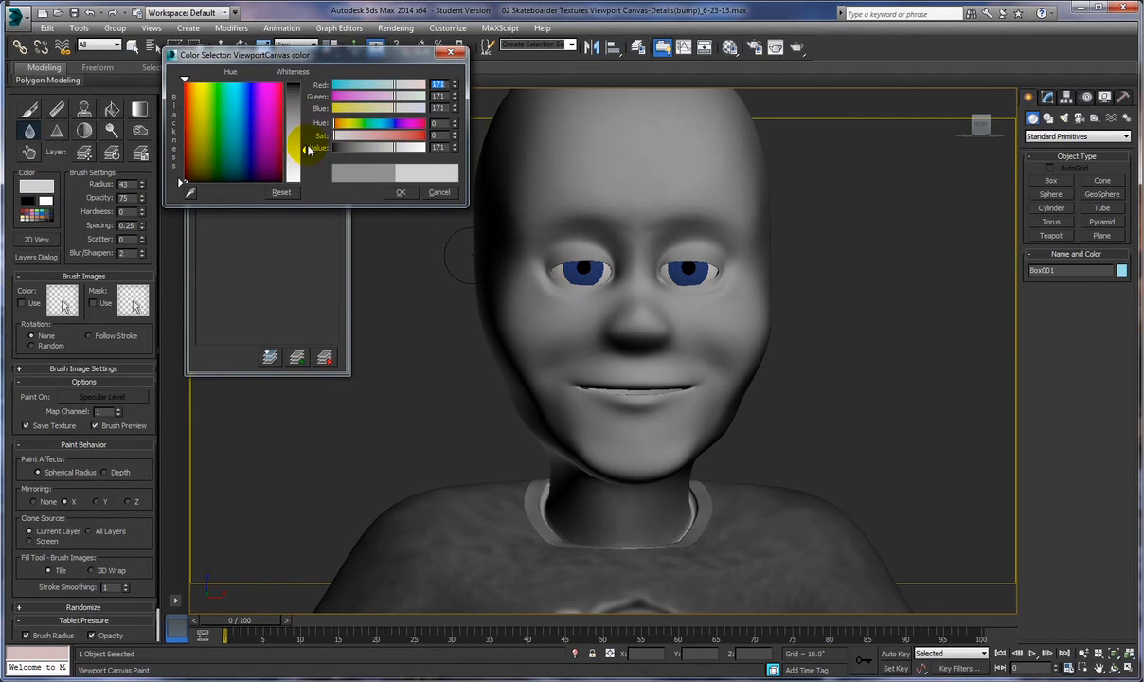
drag(302, 154, 303, 168)
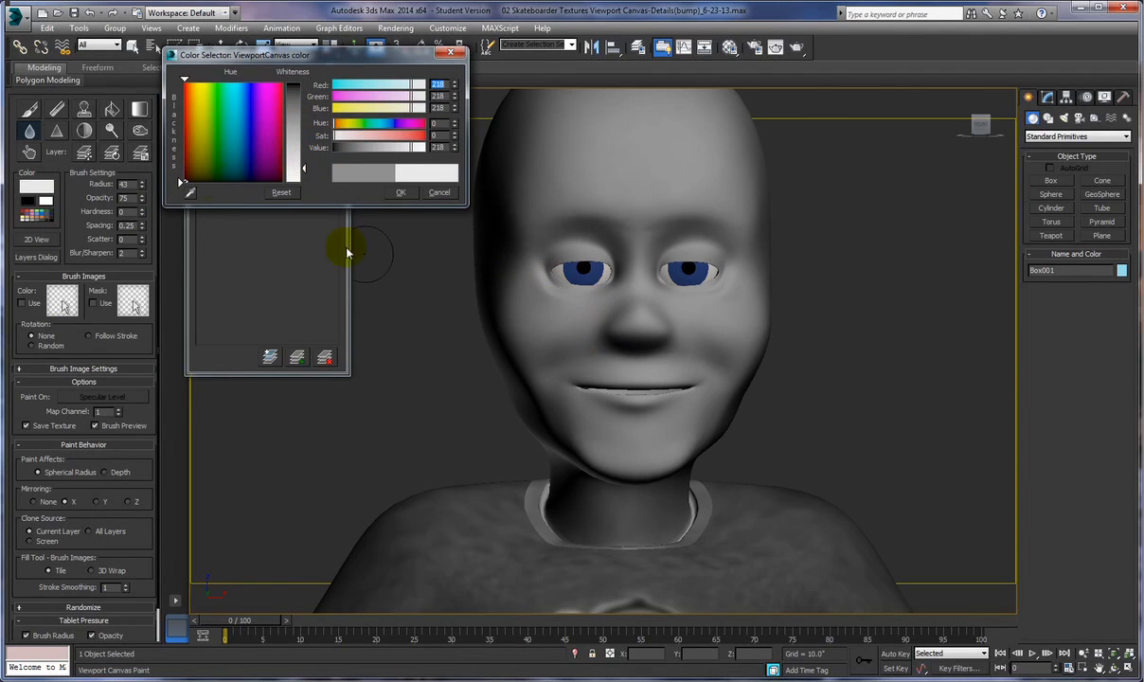
Try painting light highlights on the cheeks and nose, and undo the strokes.
click(30, 109)
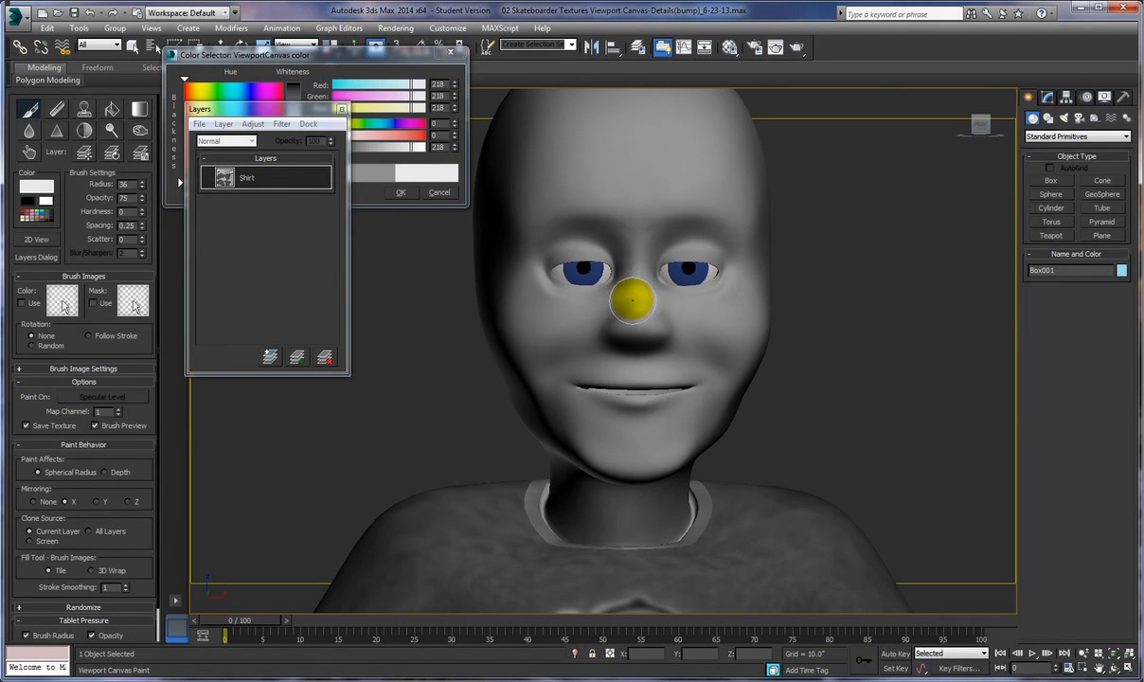
click(599, 305)
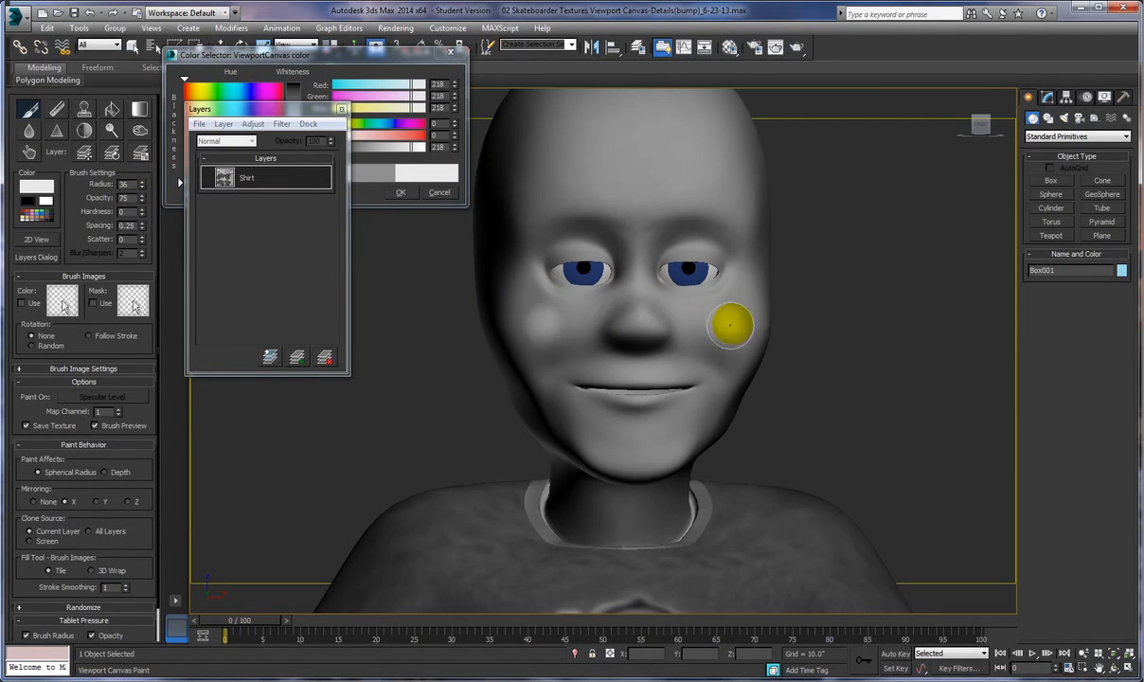
click(580, 244)
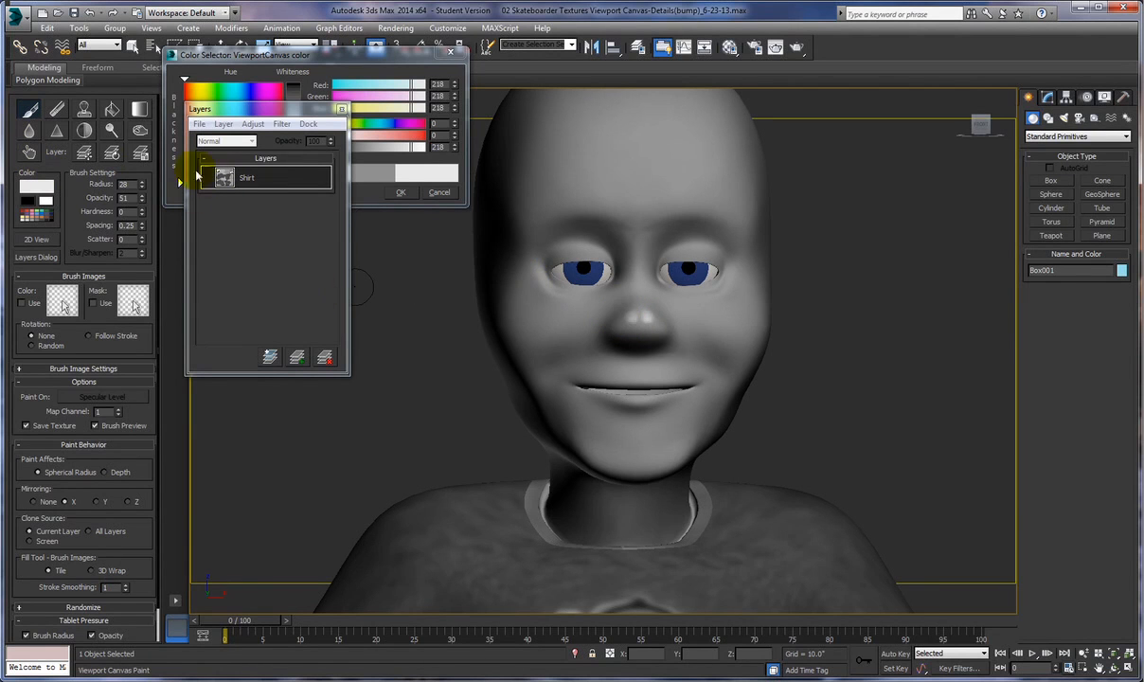
click(88, 15)
Set the brush radius to 42 and opacity to 20, paint highlights on the cheeks, brows and nose bridge, and blur them.
drag(143, 204, 143, 209)
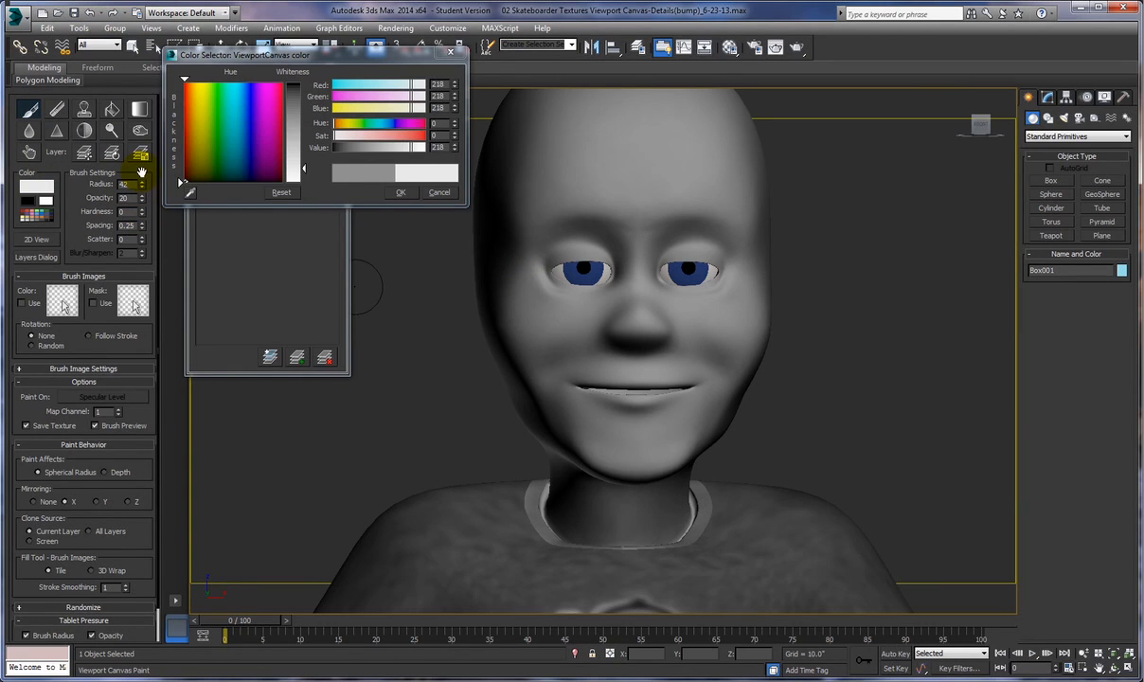
mouse_move(611, 282)
mouse_down()
mouse_move(595, 290)
mouse_move(631, 312)
mouse_move(594, 301)
mouse_move(645, 315)
mouse_move(620, 312)
mouse_move(625, 282)
mouse_move(629, 305)
mouse_move(562, 319)
mouse_move(568, 309)
mouse_move(516, 304)
mouse_move(549, 313)
mouse_move(528, 315)
mouse_move(535, 331)
mouse_move(589, 310)
mouse_move(556, 330)
mouse_move(522, 307)
mouse_move(588, 297)
mouse_move(536, 332)
mouse_move(594, 344)
mouse_move(573, 323)
mouse_move(544, 332)
mouse_move(602, 291)
mouse_move(599, 278)
mouse_move(630, 292)
mouse_move(605, 307)
mouse_move(605, 274)
mouse_move(637, 293)
mouse_move(633, 282)
mouse_move(743, 303)
mouse_move(603, 251)
mouse_move(612, 222)
mouse_move(630, 239)
mouse_move(624, 220)
mouse_move(591, 208)
mouse_move(526, 223)
mouse_move(725, 205)
mouse_move(722, 216)
mouse_move(592, 203)
mouse_move(541, 215)
mouse_move(575, 241)
mouse_move(542, 238)
mouse_move(715, 251)
mouse_move(675, 266)
mouse_up()
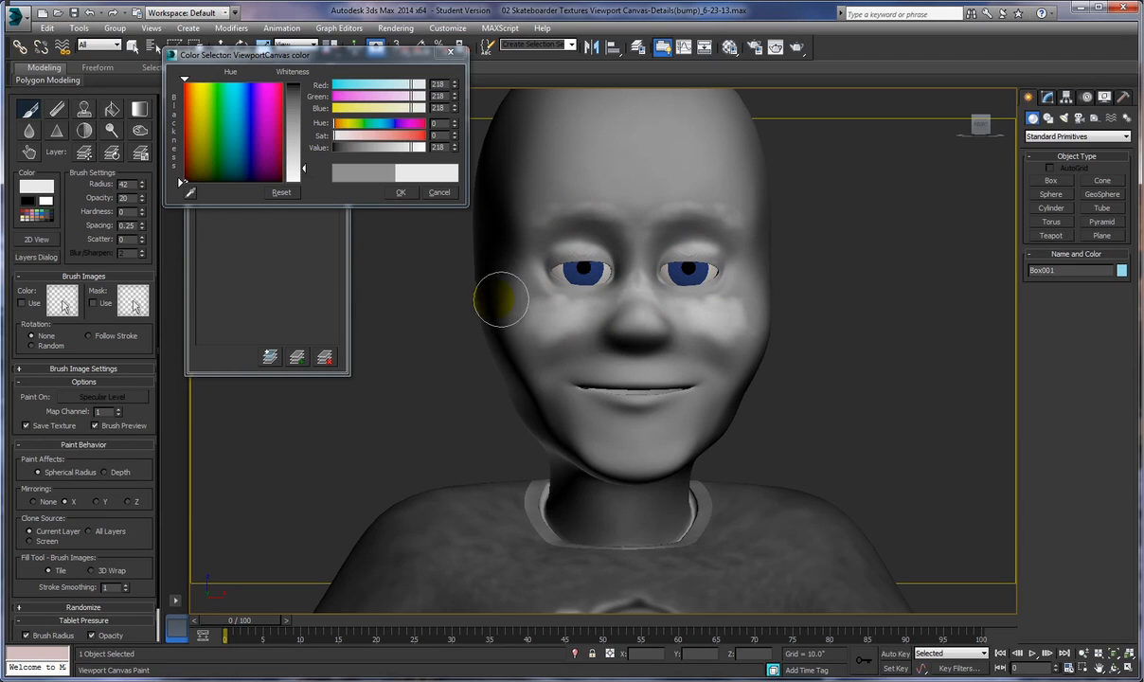
click(30, 131)
mouse_move(518, 298)
mouse_down()
mouse_move(542, 290)
mouse_move(517, 296)
mouse_move(517, 324)
mouse_move(580, 318)
mouse_move(568, 327)
mouse_move(544, 295)
mouse_move(591, 296)
mouse_move(540, 196)
mouse_move(701, 201)
mouse_move(731, 295)
mouse_move(640, 280)
mouse_move(592, 301)
mouse_move(621, 253)
mouse_move(615, 305)
mouse_move(642, 318)
mouse_move(656, 363)
mouse_move(268, 306)
mouse_up()
Paint a highlight on the lower lip with a brush radius of 17 and blur the lip and cheek highlights.
click(31, 117)
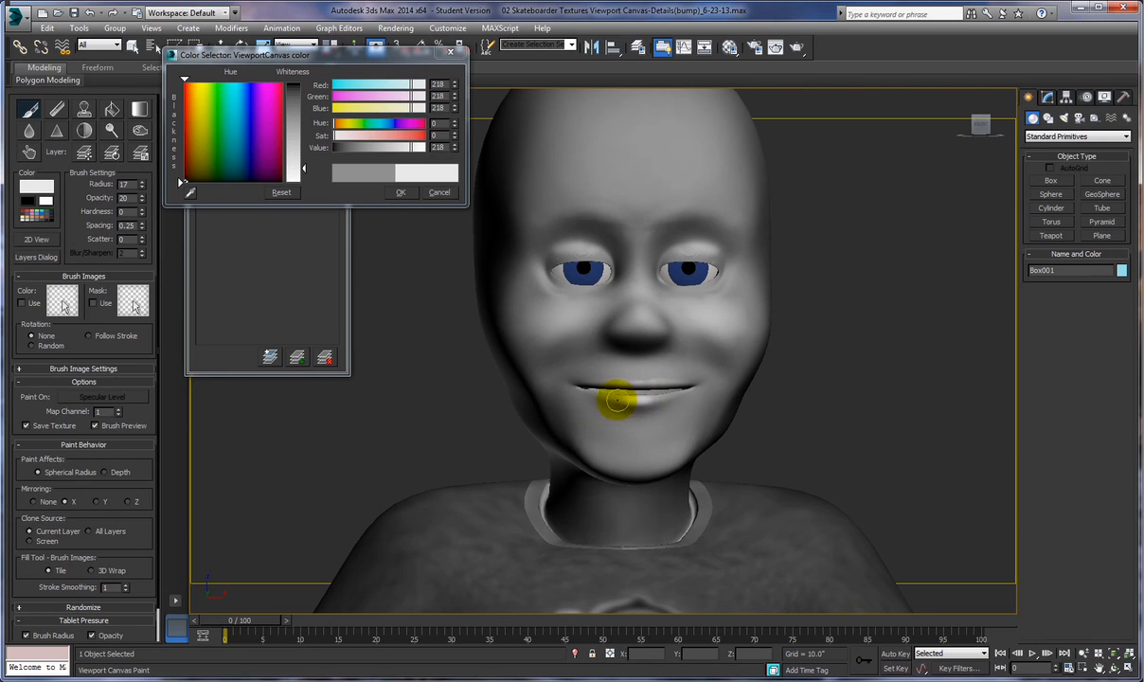
click(31, 131)
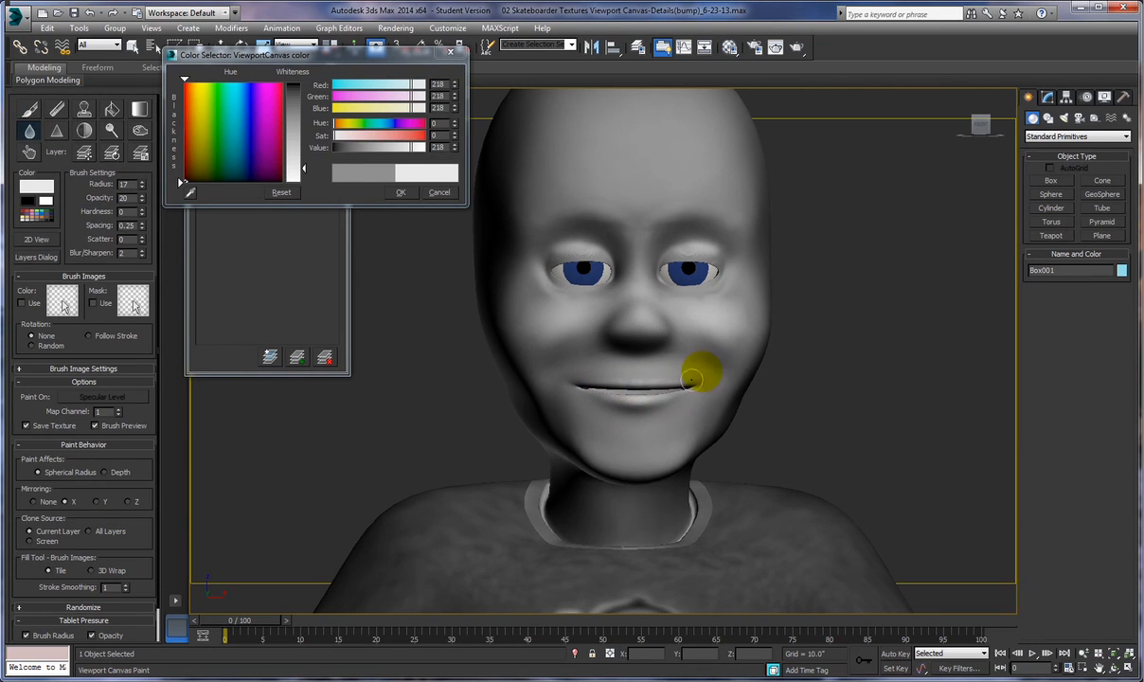
mouse_move(742, 323)
mouse_down()
mouse_move(740, 333)
mouse_move(749, 321)
mouse_move(694, 307)
mouse_up()
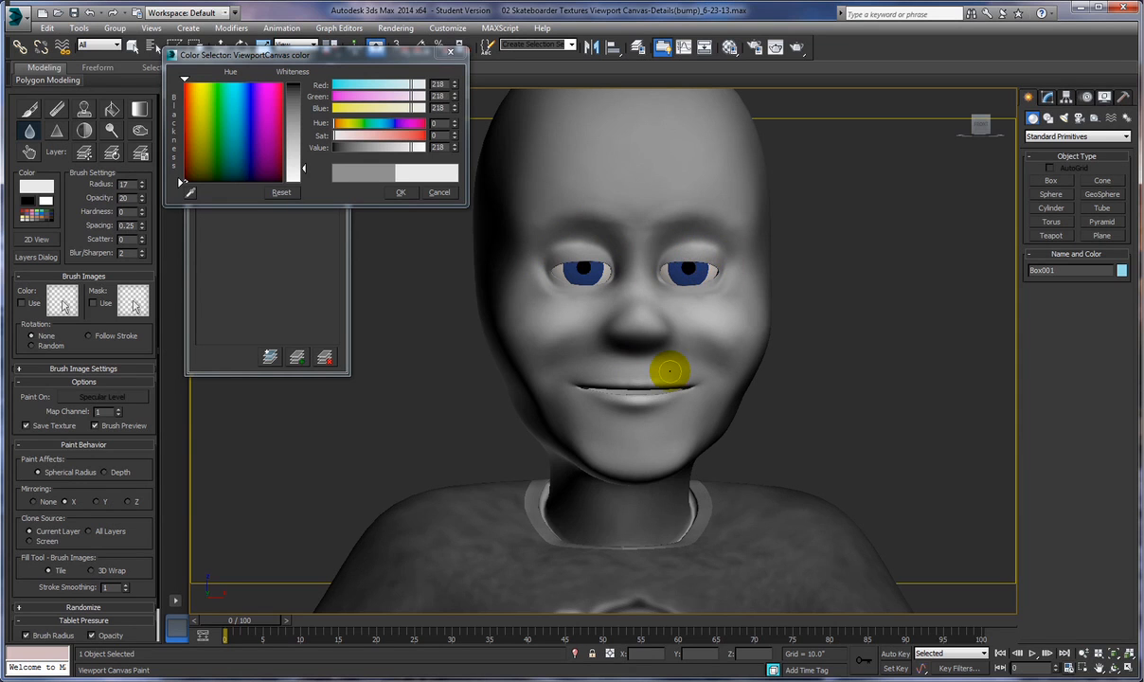
Check the upper body from farther away, leave the specular level painting and start it again.
scroll(668, 370, down, 5)
click(28, 110)
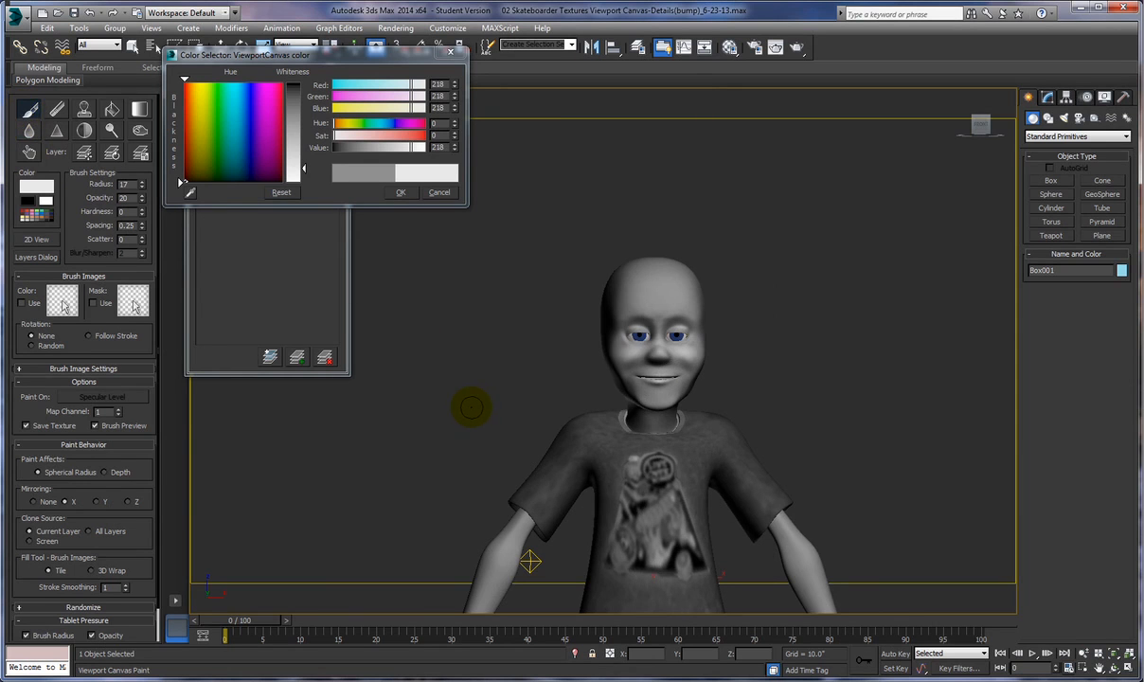
scroll(470, 407, down, 2)
scroll(470, 407, up, 1)
scroll(82, 346, up, 1)
right_click(536, 379)
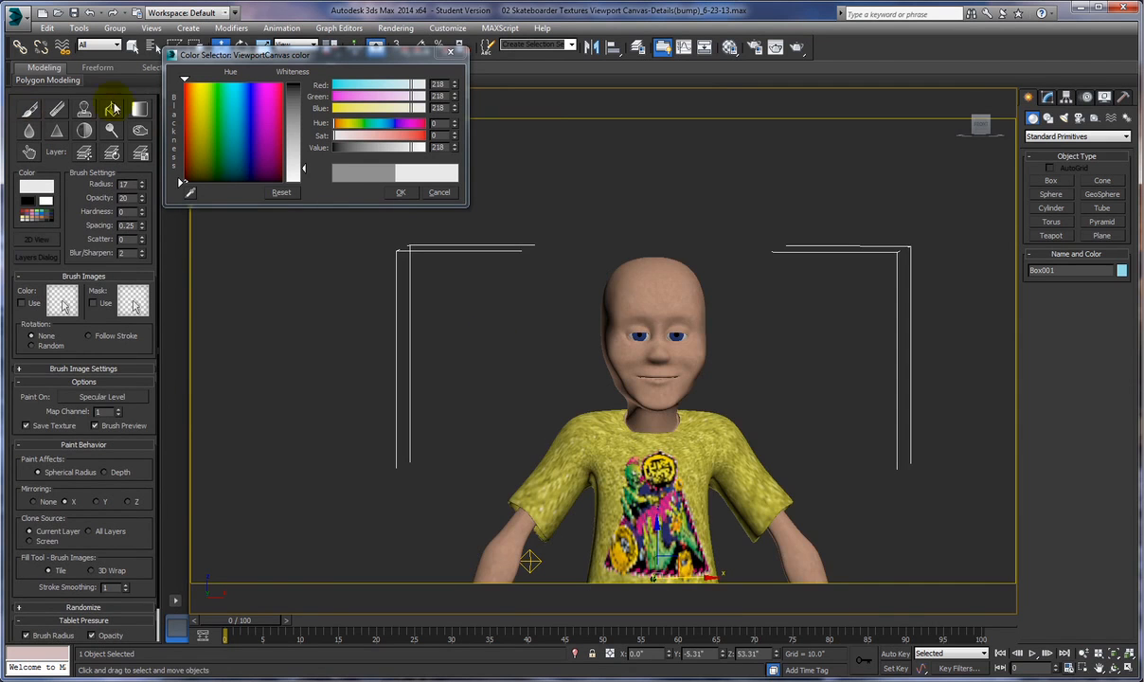
click(28, 110)
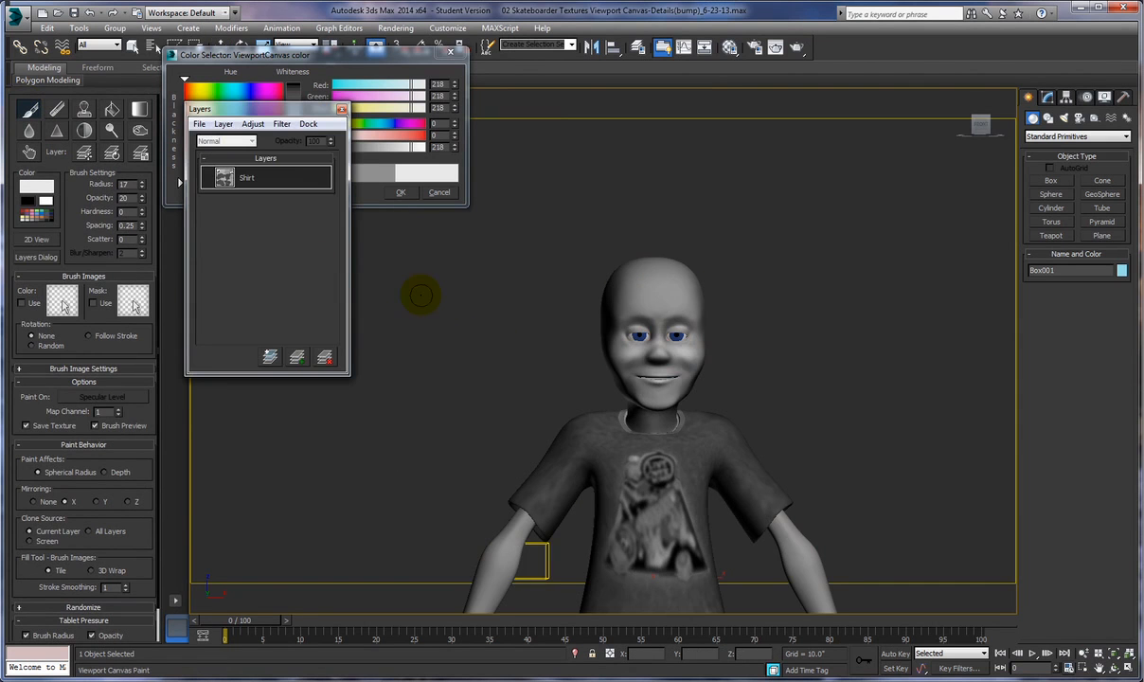
Set the brush radius to 39, paint a highlight on the chin and blur it.
scroll(782, 406, up, 7)
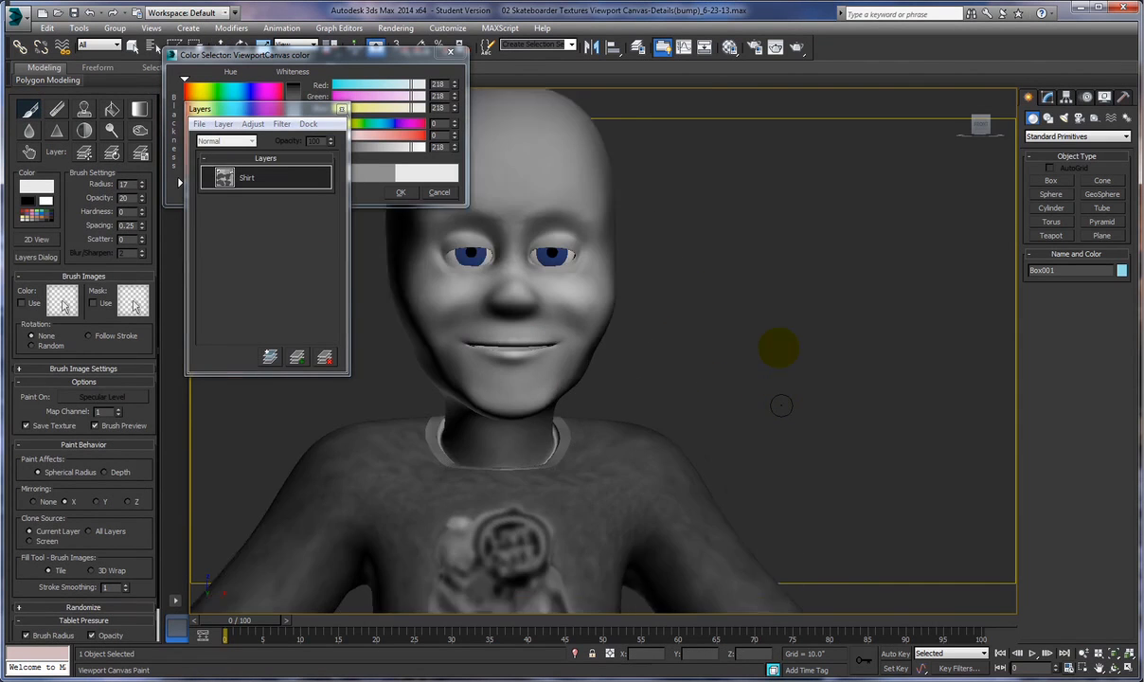
middle_drag(738, 352, 889, 406)
scroll(866, 412, up, 3)
middle_drag(797, 400, 891, 388)
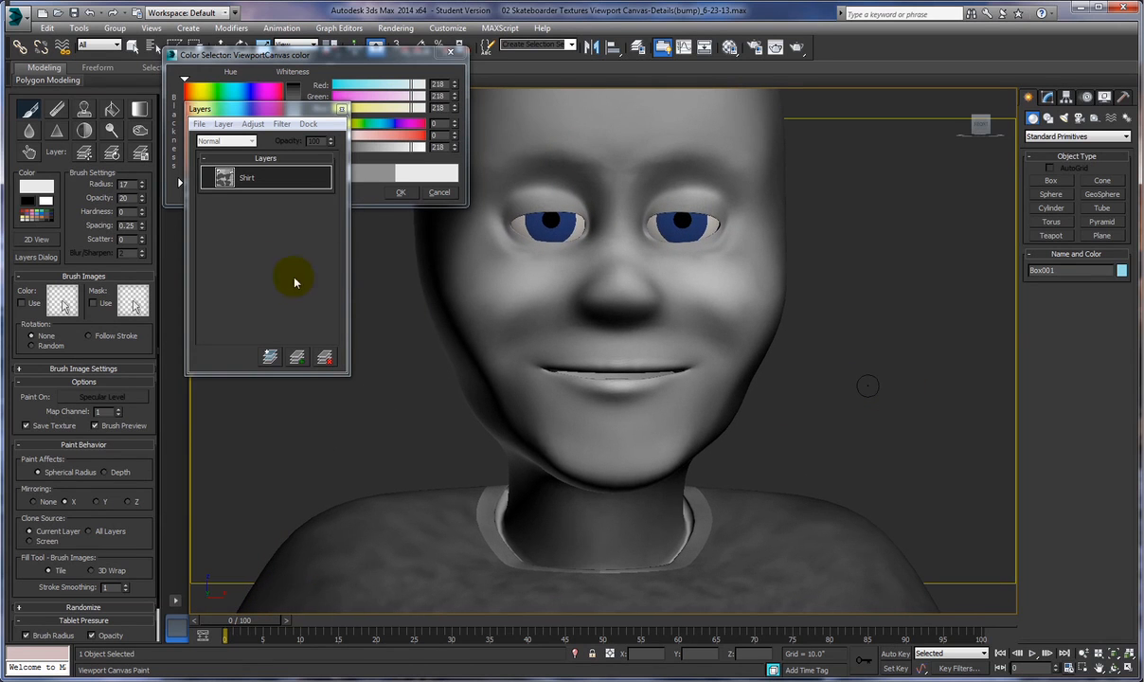
drag(141, 186, 140, 172)
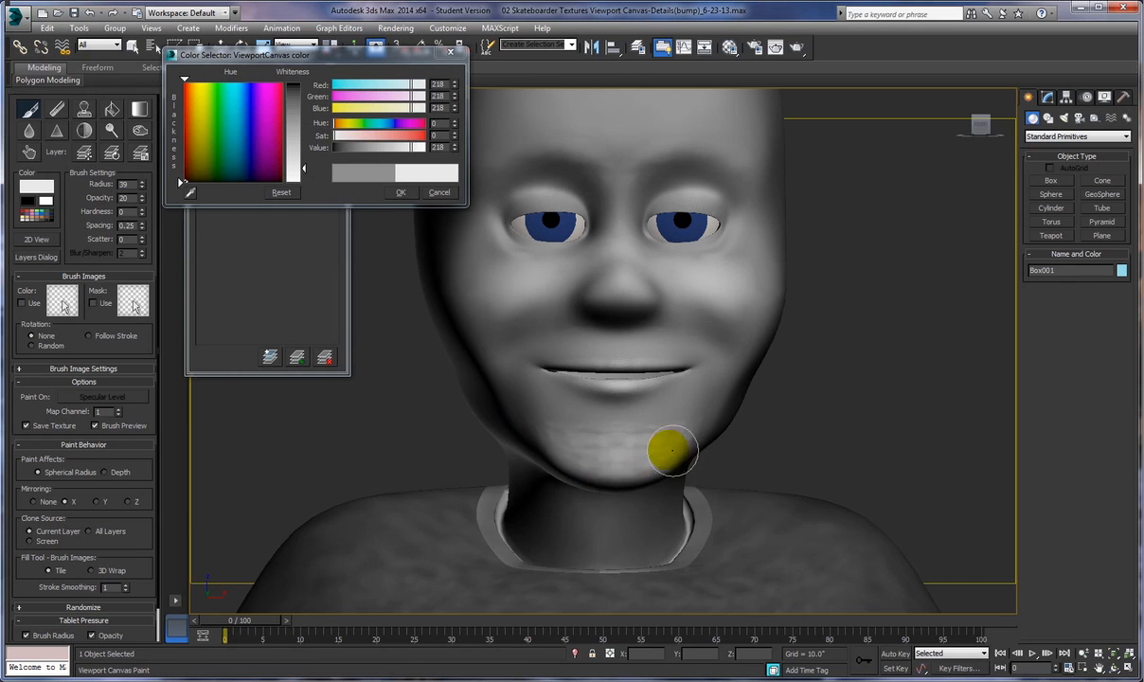
click(28, 132)
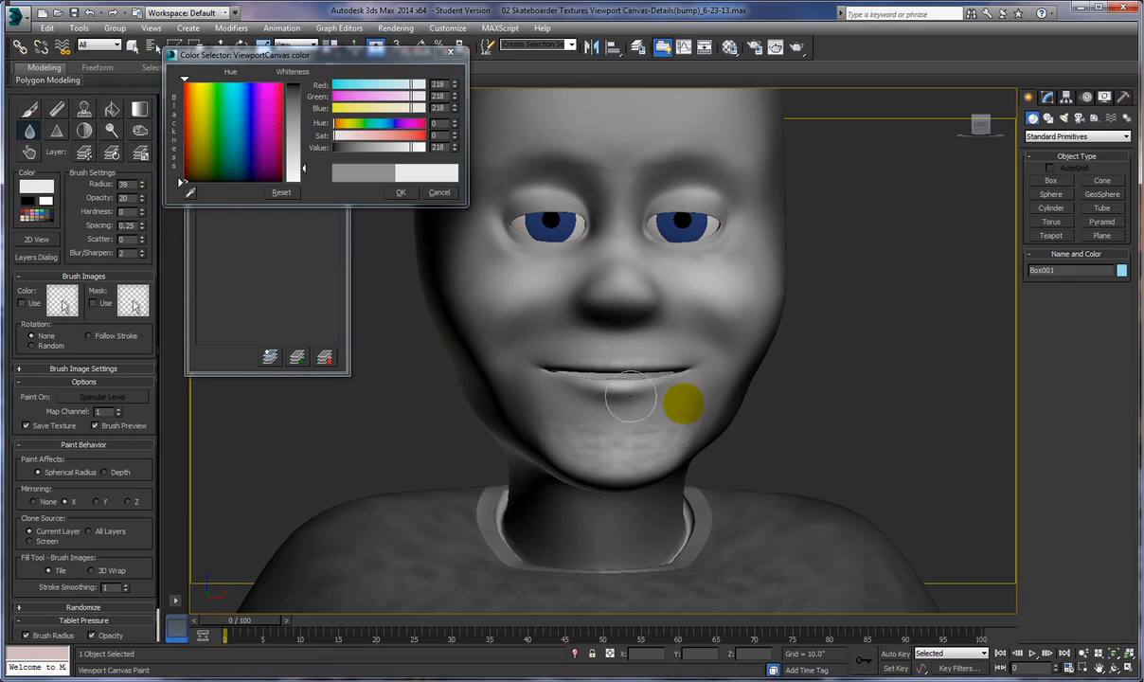
mouse_move(521, 414)
mouse_down()
mouse_move(587, 456)
mouse_move(655, 448)
mouse_move(569, 450)
mouse_move(656, 454)
mouse_move(643, 465)
mouse_move(652, 450)
mouse_up()
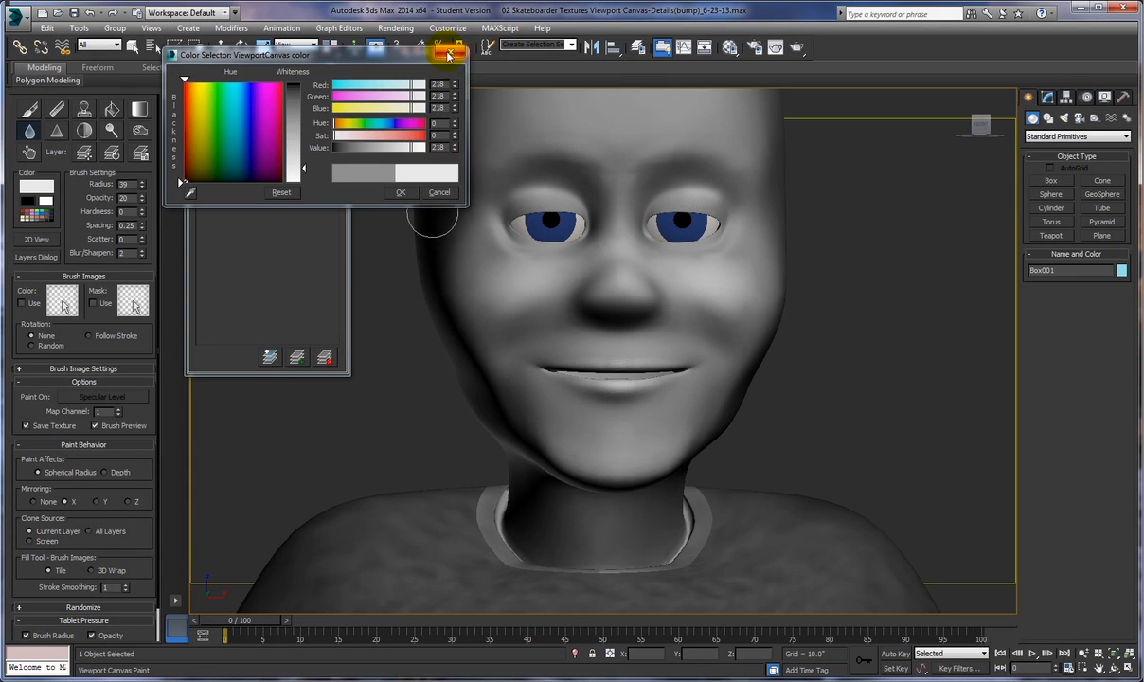
Close the color selector and the layers window to end painting, and inspect the textured head from an angle.
click(448, 55)
click(342, 111)
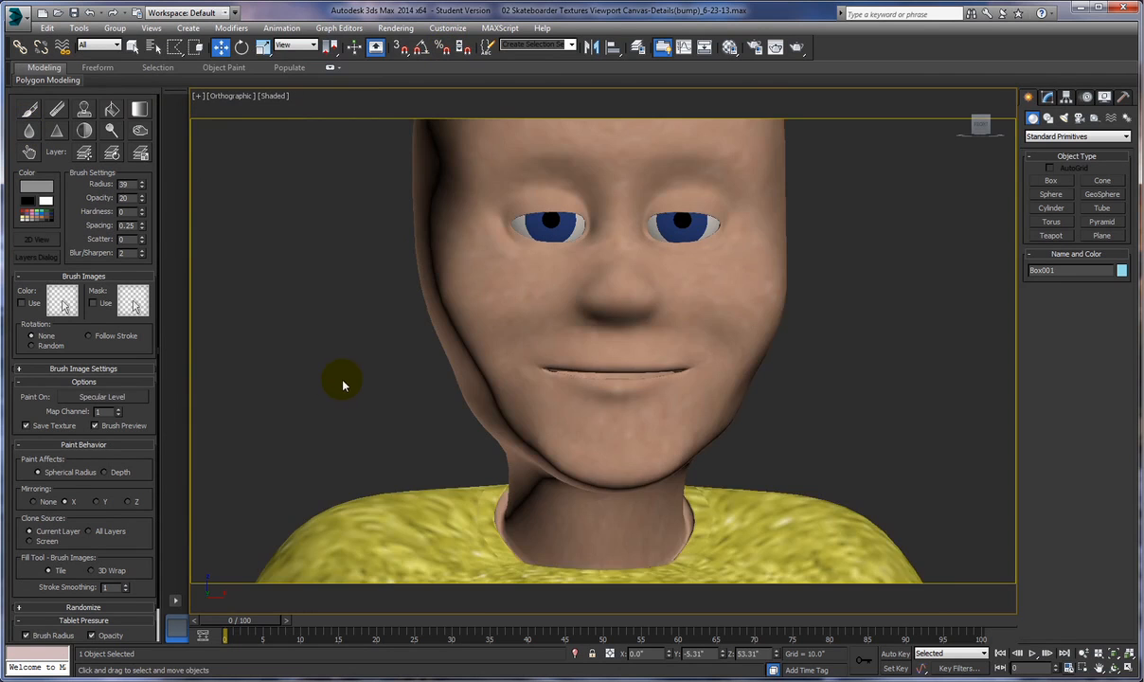
scroll(343, 384, down, 6)
middle_drag(704, 375, 735, 255)
scroll(705, 338, up, 3)
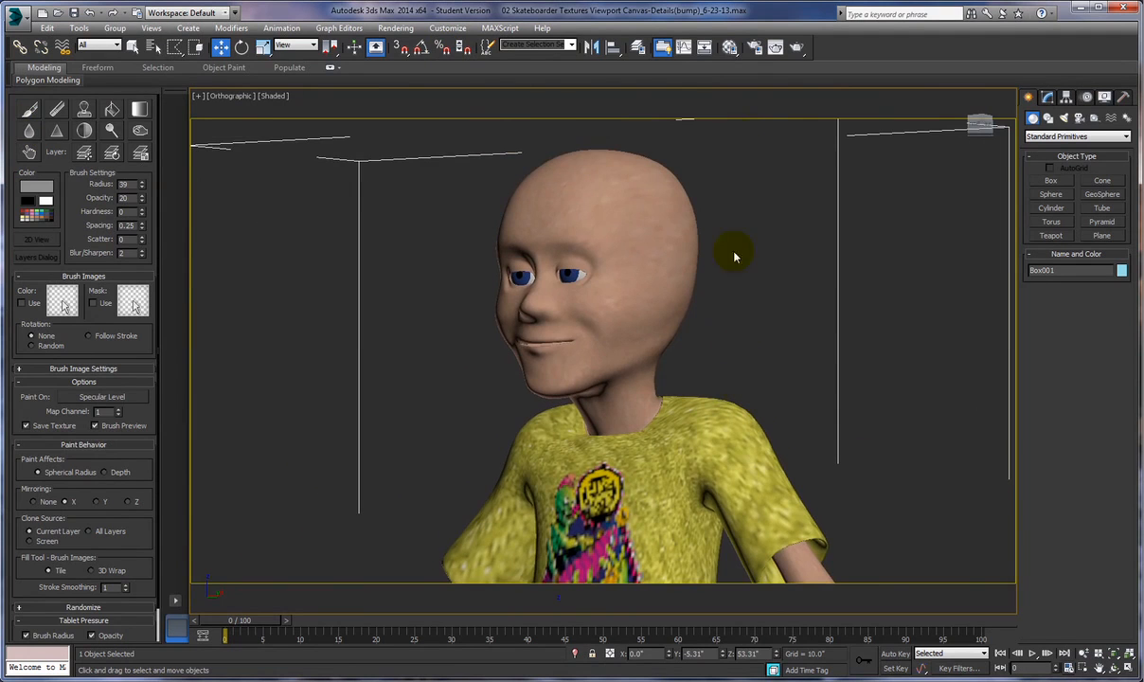
Test-render the head, close the render, and set the Glossiness map amount of the character's material to 20.
click(776, 47)
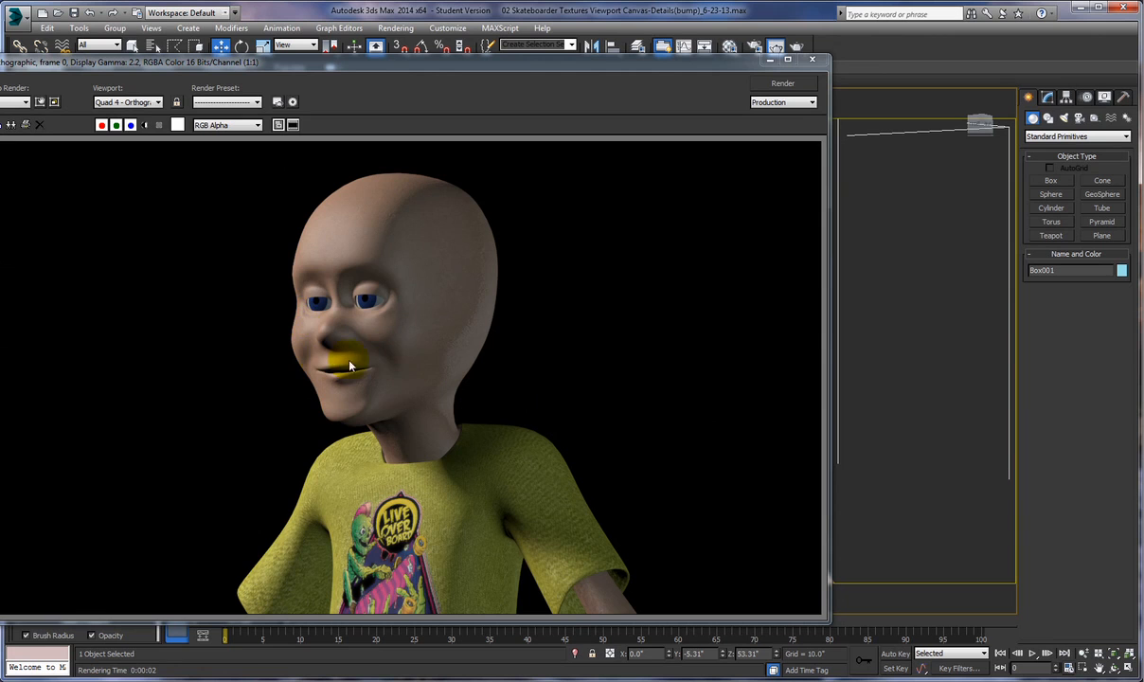
click(811, 63)
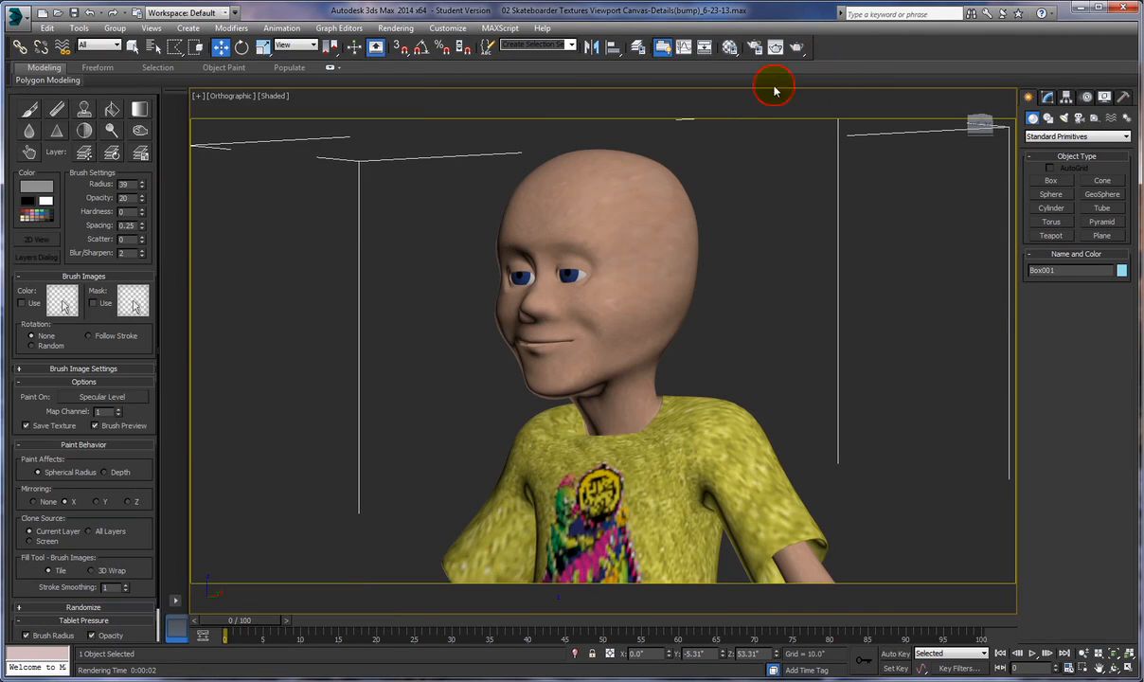
click(729, 48)
click(381, 269)
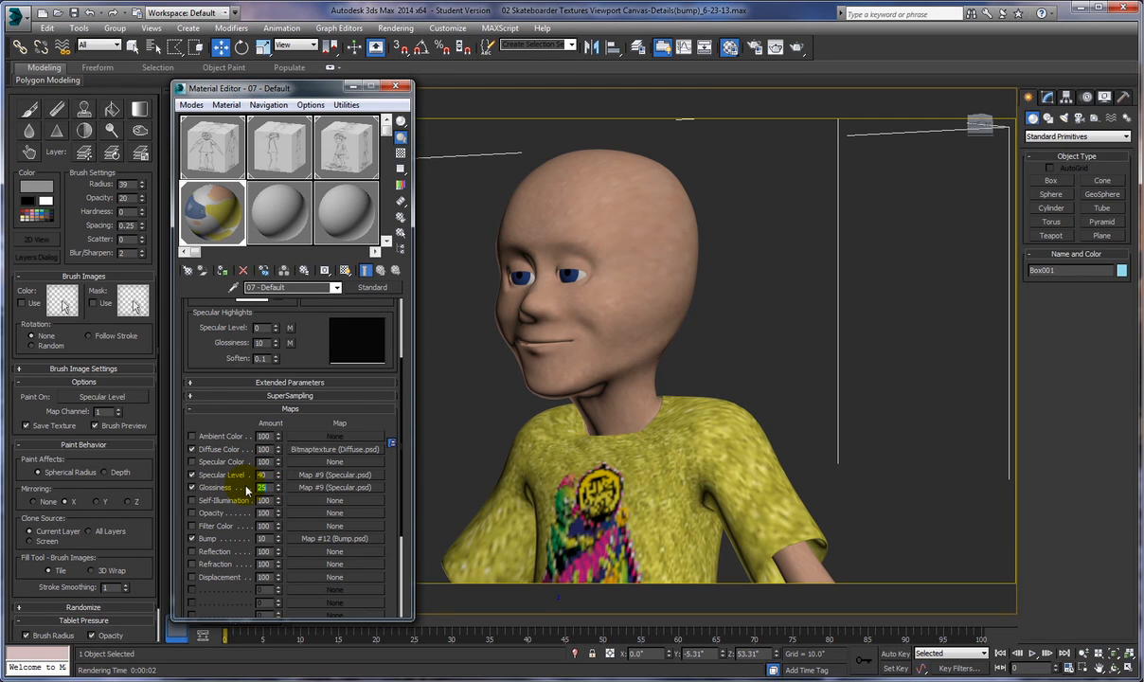
text(20)
Render the head with the new glossiness, and render the torso and arms to check the specular highlights.
click(800, 49)
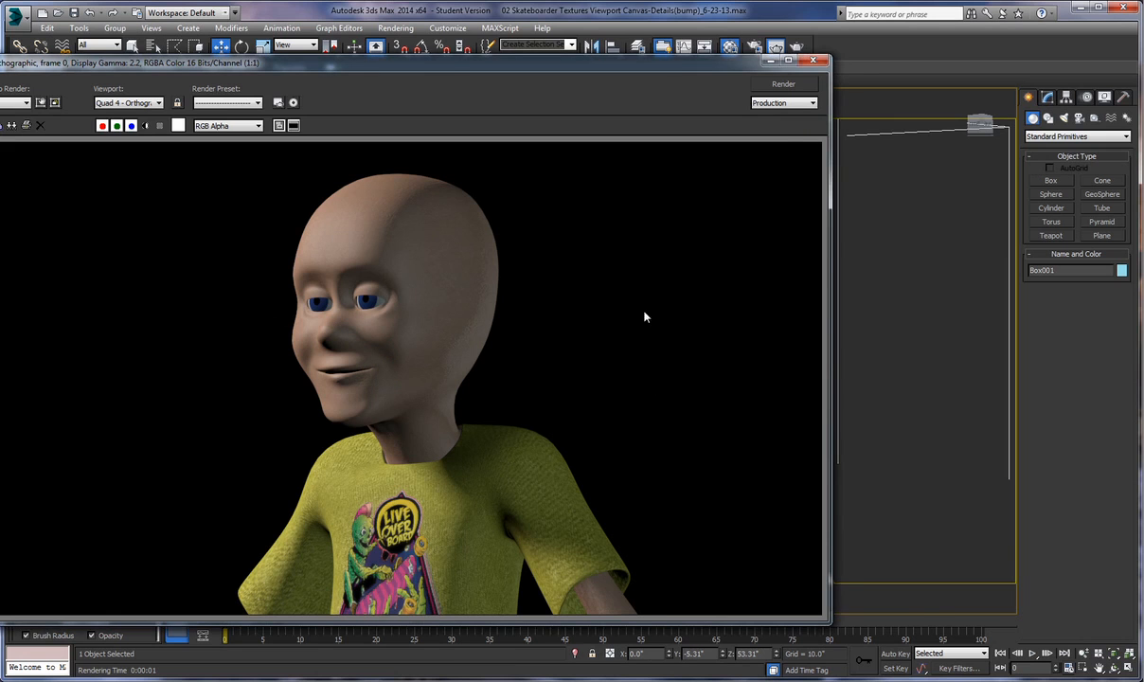
click(770, 60)
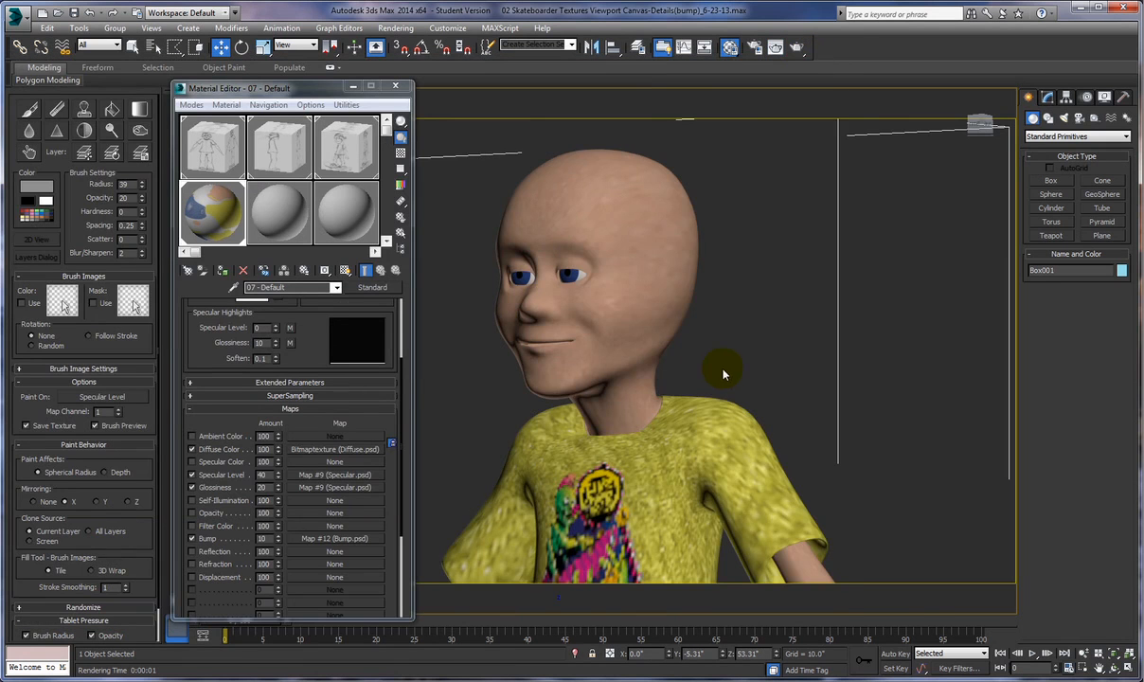
middle_drag(728, 367, 730, 364)
ctrl+alt+middle_drag(711, 409, 667, 317)
scroll(665, 382, up, 3)
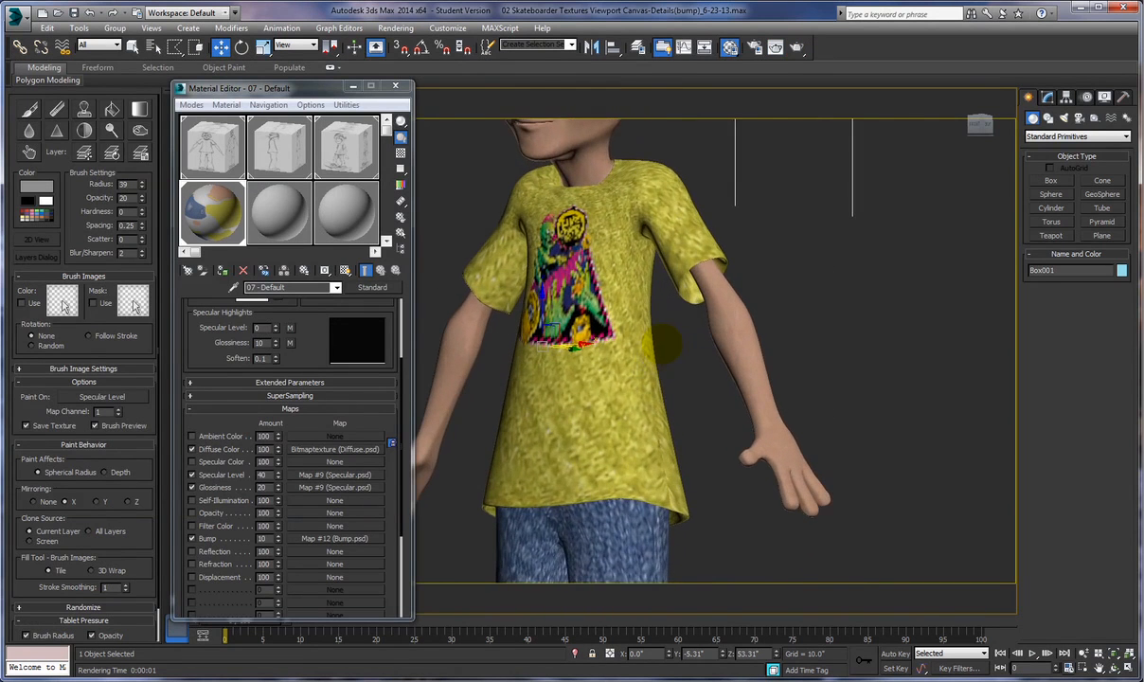
click(793, 49)
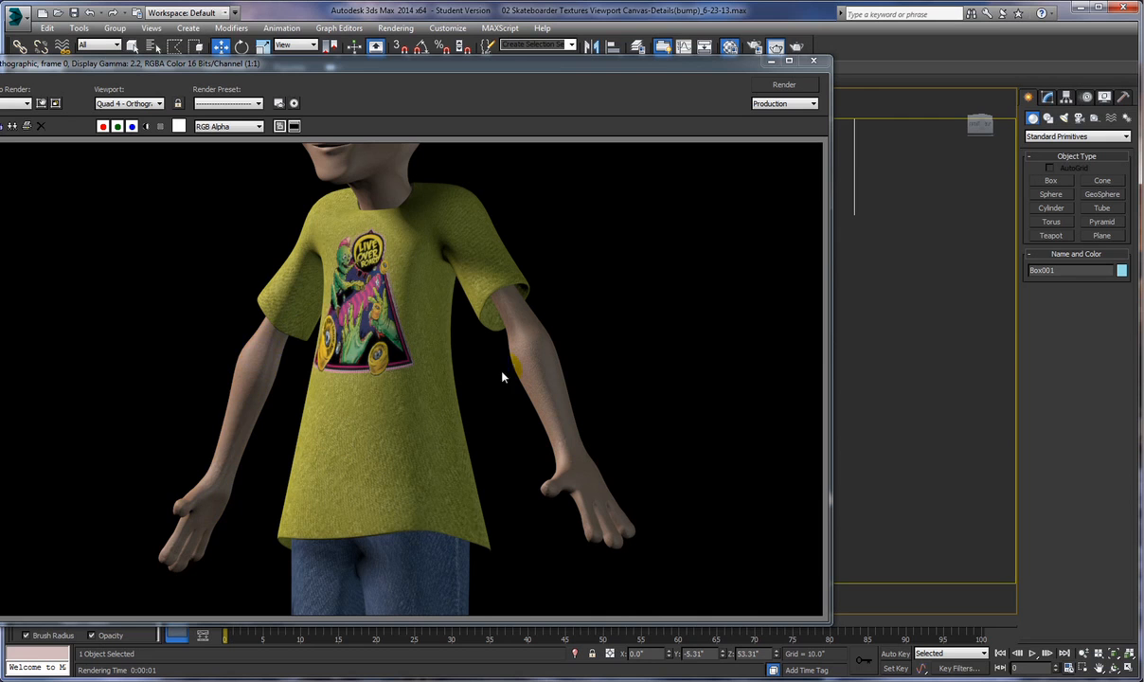
click(817, 63)
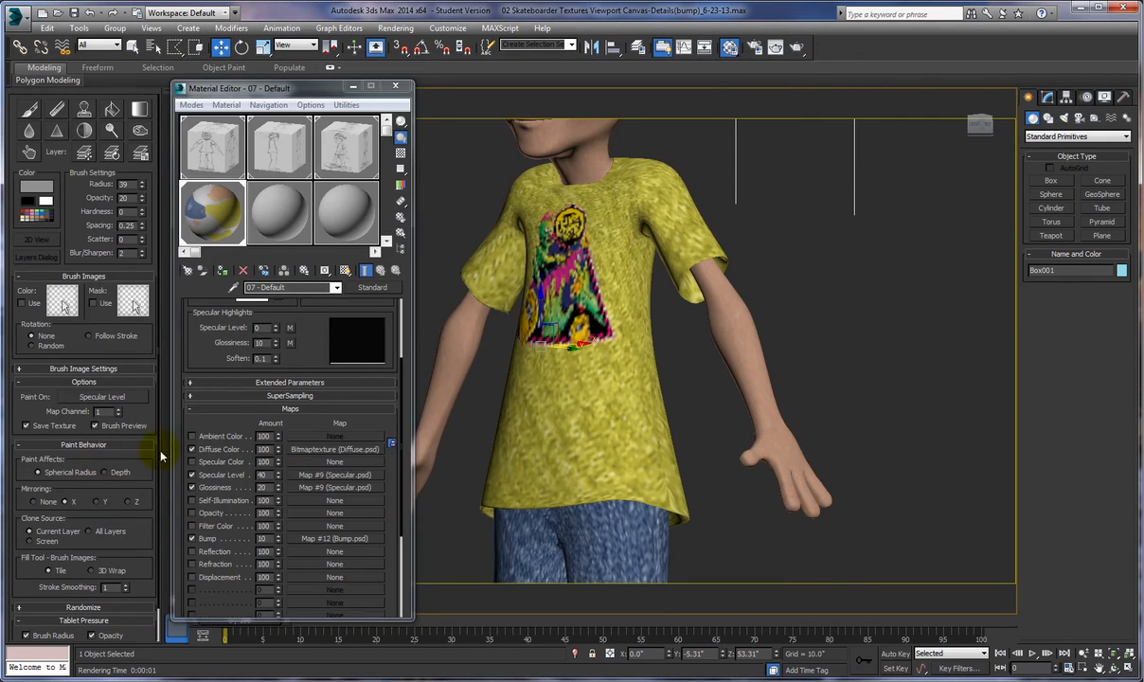
Close the Material Editor and start painting on the material's Bump map with the paint brush at the forearm.
click(396, 87)
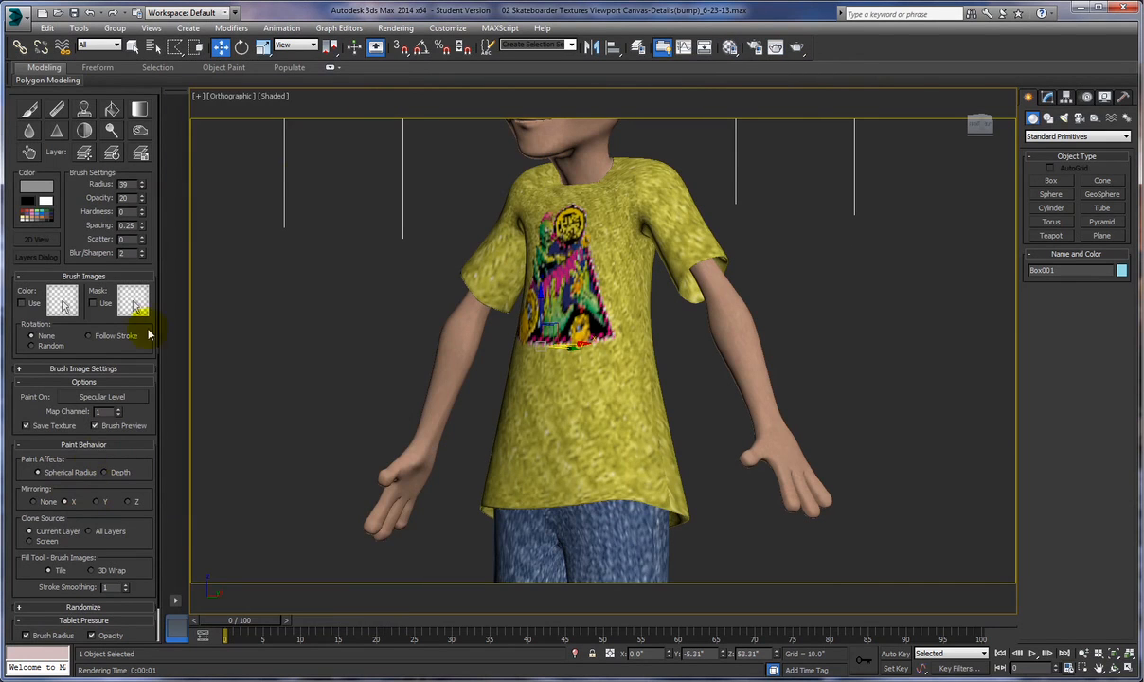
click(102, 396)
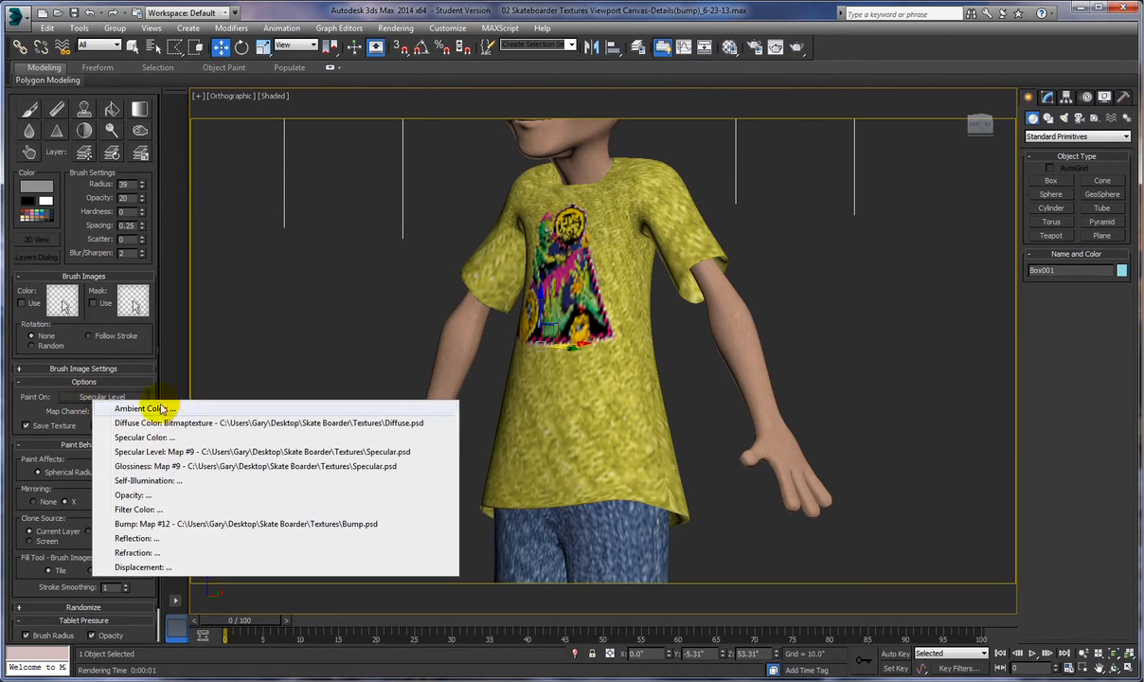
click(161, 526)
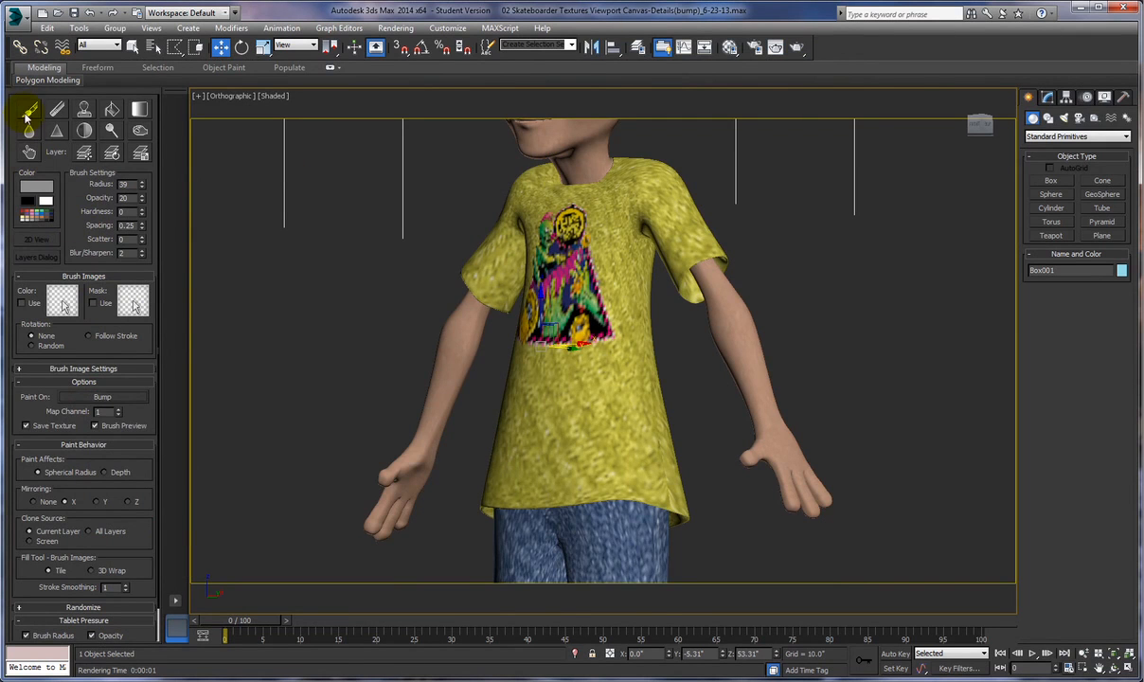
click(28, 112)
drag(752, 314, 759, 405)
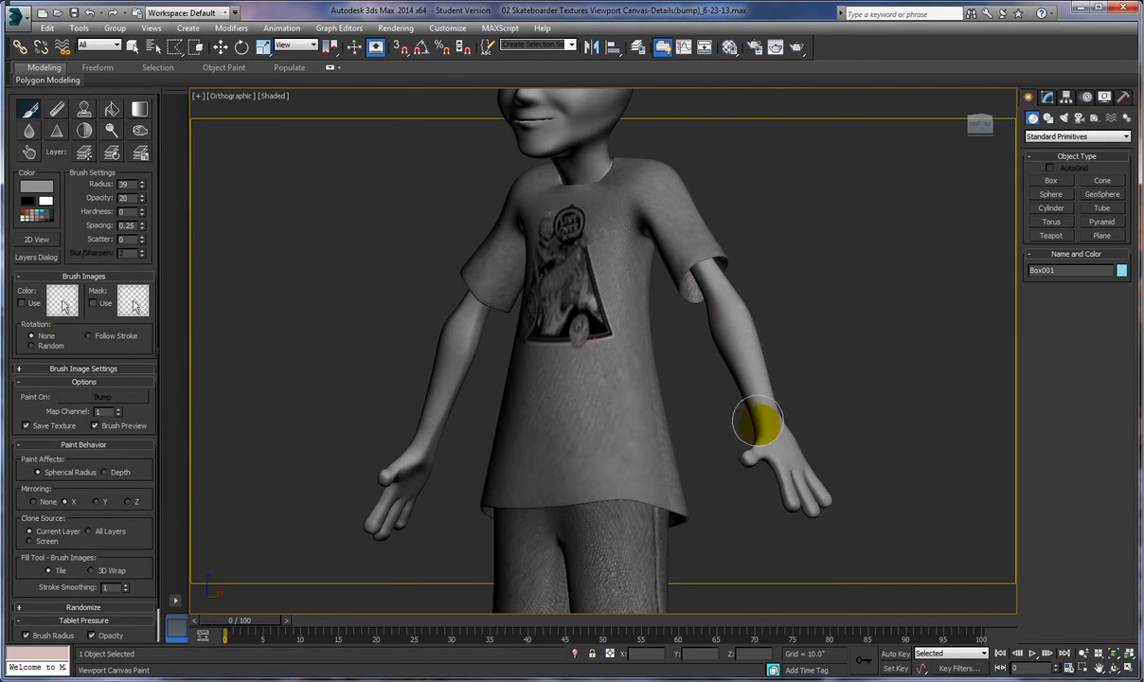
Blur the bump details along the front of the character's left forearm with a radius of 39.
click(29, 132)
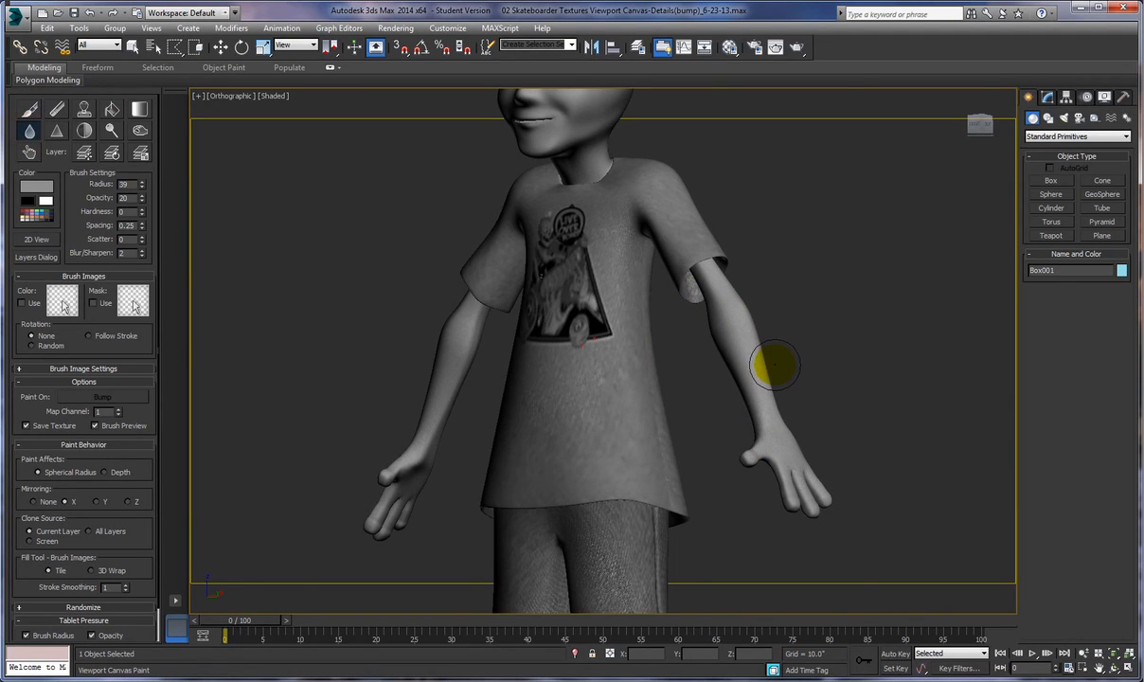
scroll(776, 365, up, 5)
middle_drag(729, 330, 830, 335)
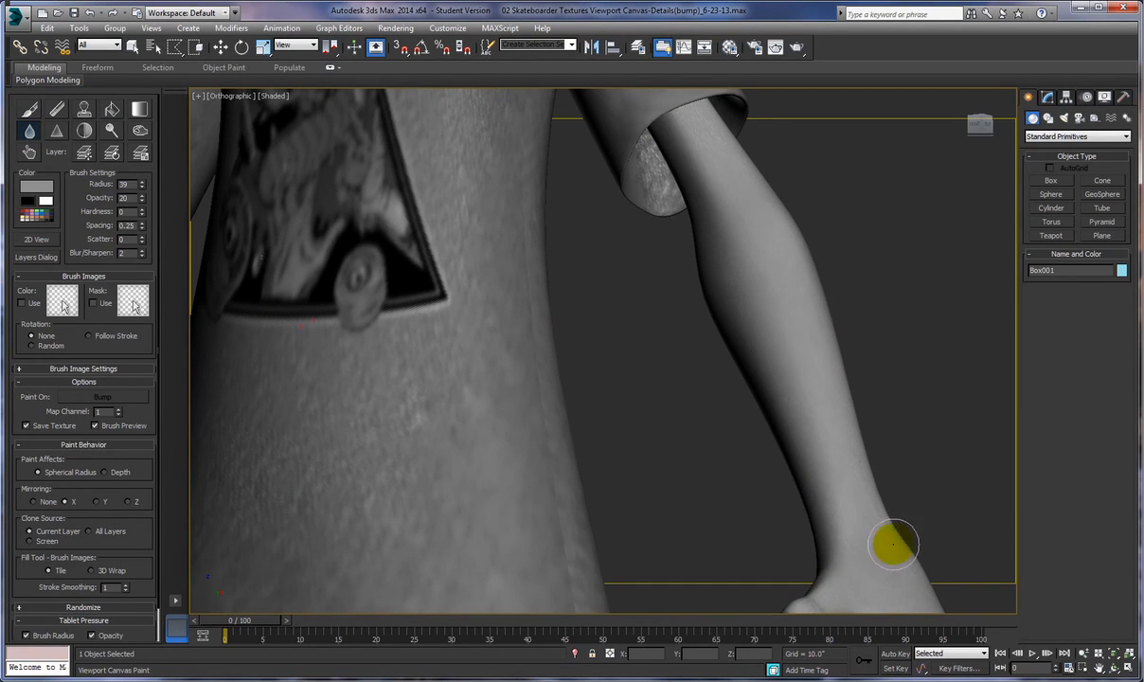
alt+middle_drag(795, 441, 870, 434)
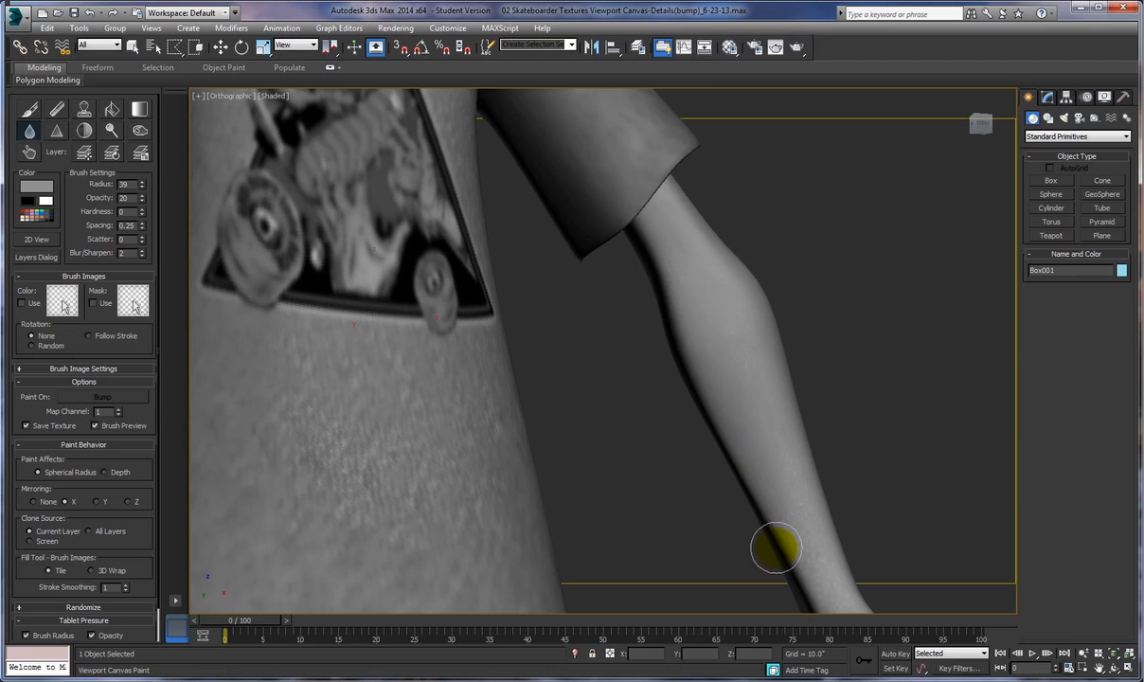
middle_drag(788, 550, 733, 327)
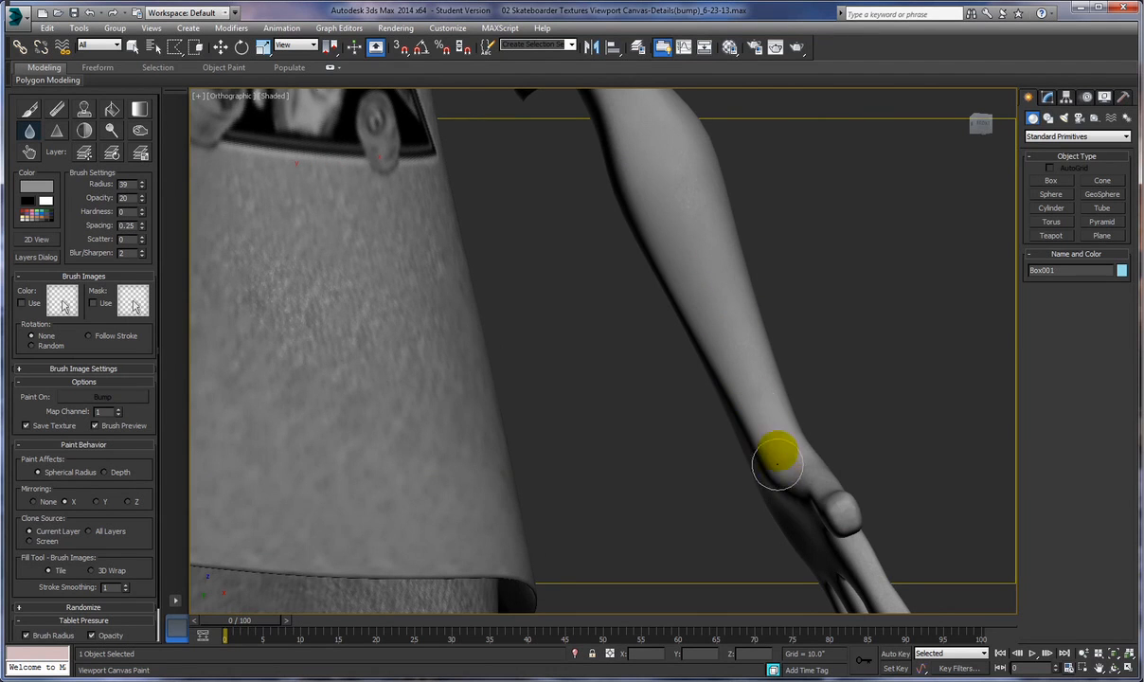
Blur the bump details on the wrist, thumb and fingers of the character's left hand.
alt+middle_drag(869, 499, 802, 516)
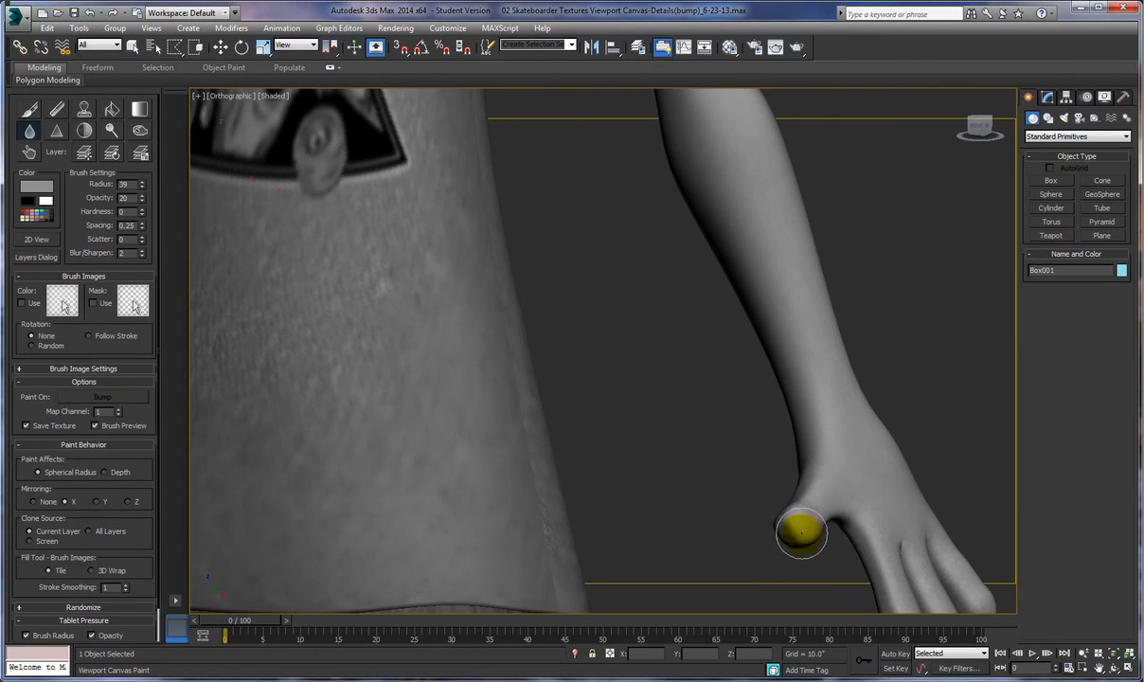
alt+middle_drag(810, 536, 760, 544)
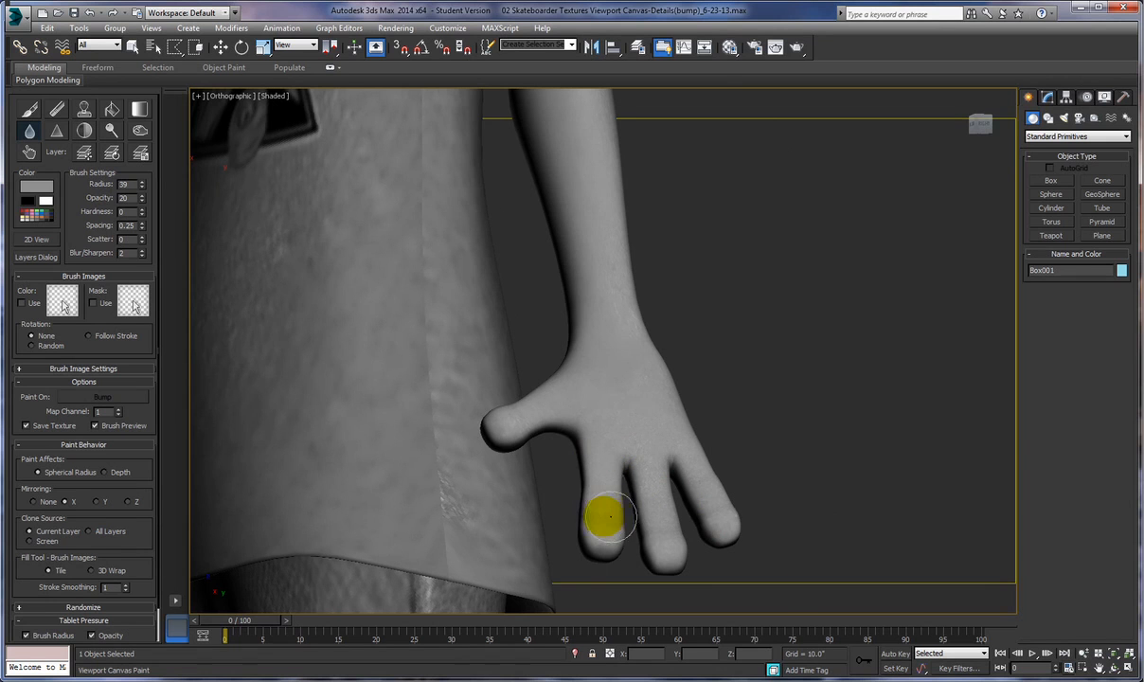
alt+middle_drag(829, 488, 795, 509)
alt+middle_drag(672, 439, 637, 419)
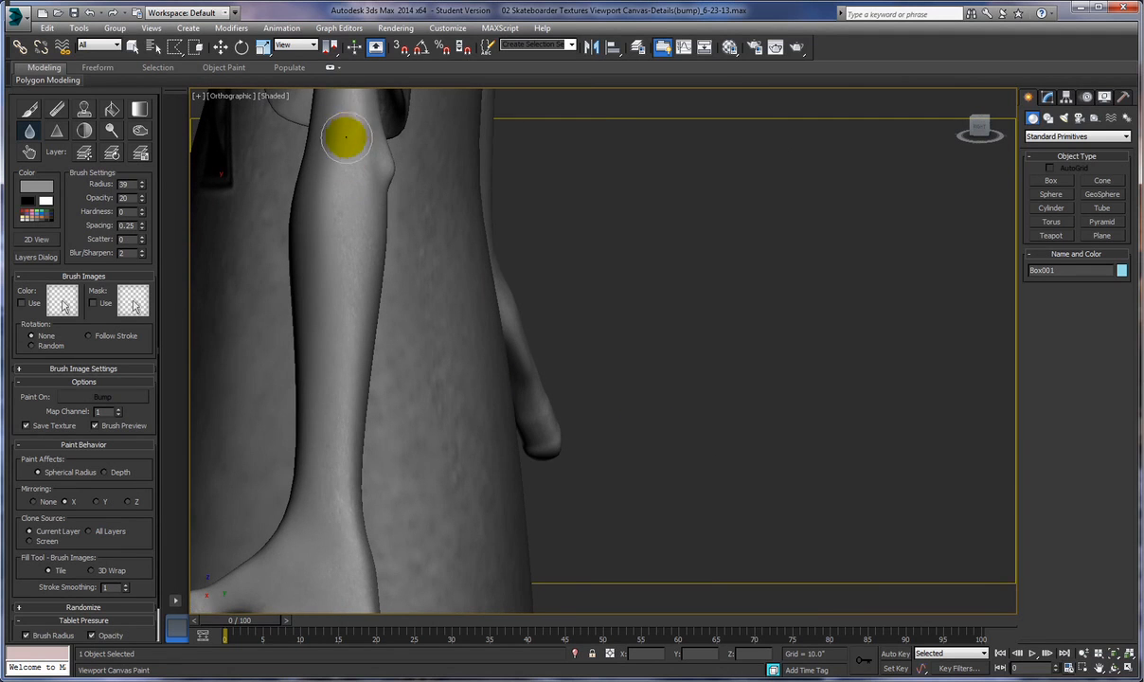
Blur the bump details on the outer side of the left forearm and around the elbow.
alt+middle_drag(518, 232, 525, 256)
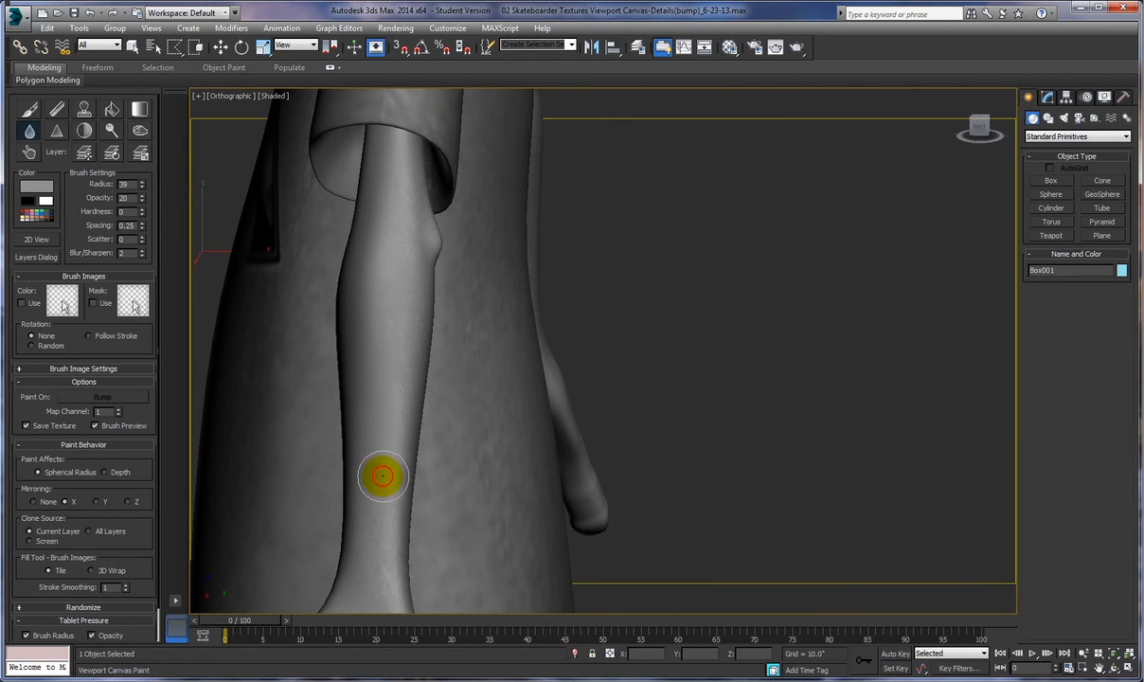
alt+middle_drag(654, 307, 713, 299)
mouse_move(559, 298)
alt+middle_down()
mouse_move(717, 289)
mouse_move(439, 267)
mouse_move(644, 268)
alt+middle_up()
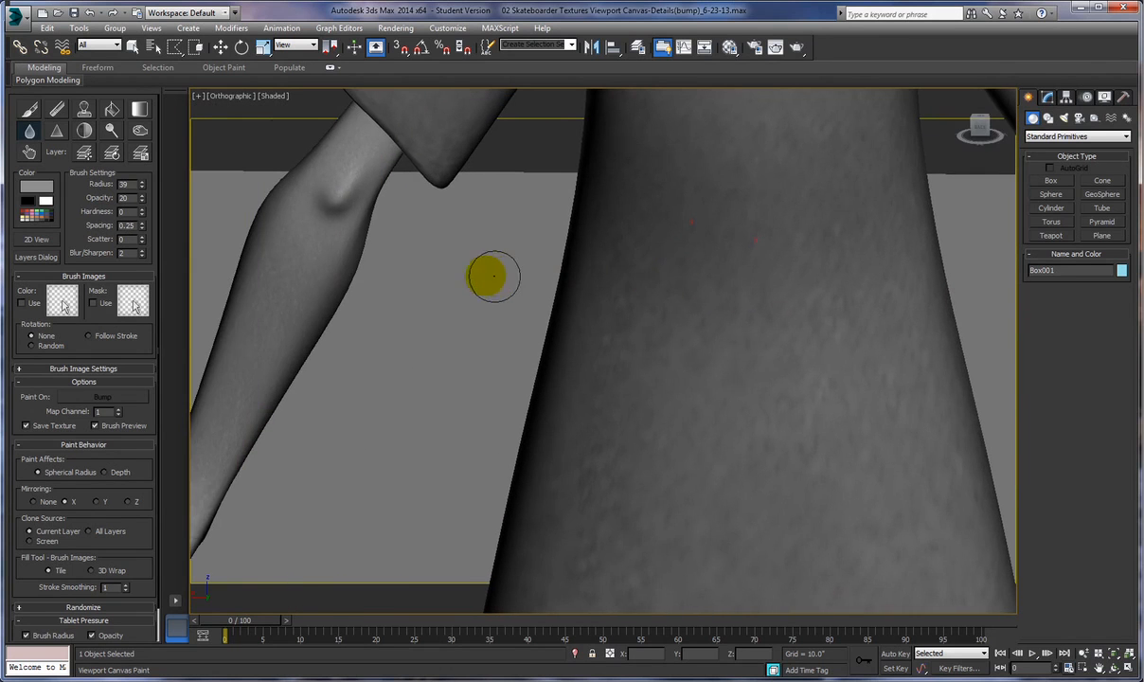
alt+middle_drag(481, 276, 457, 268)
mouse_move(544, 278)
alt+middle_down()
mouse_move(293, 263)
mouse_move(506, 307)
mouse_move(419, 232)
mouse_move(450, 238)
alt+middle_up()
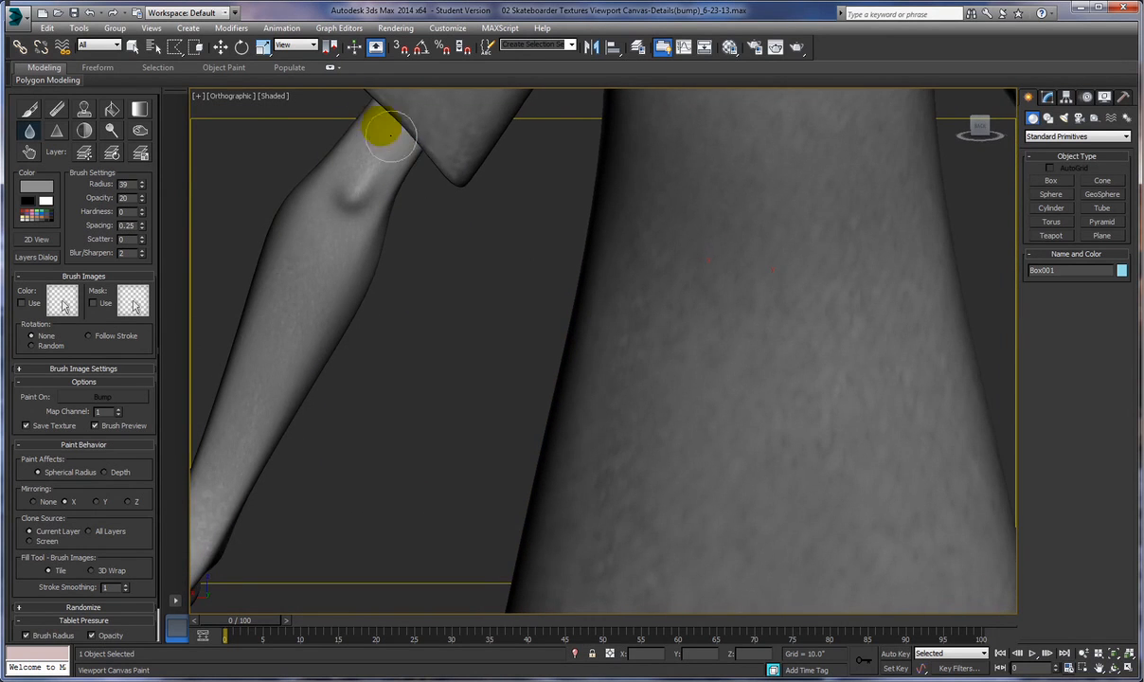
Blur the remaining bump details along the back of the left forearm toward the wrist.
alt+middle_drag(428, 195, 467, 252)
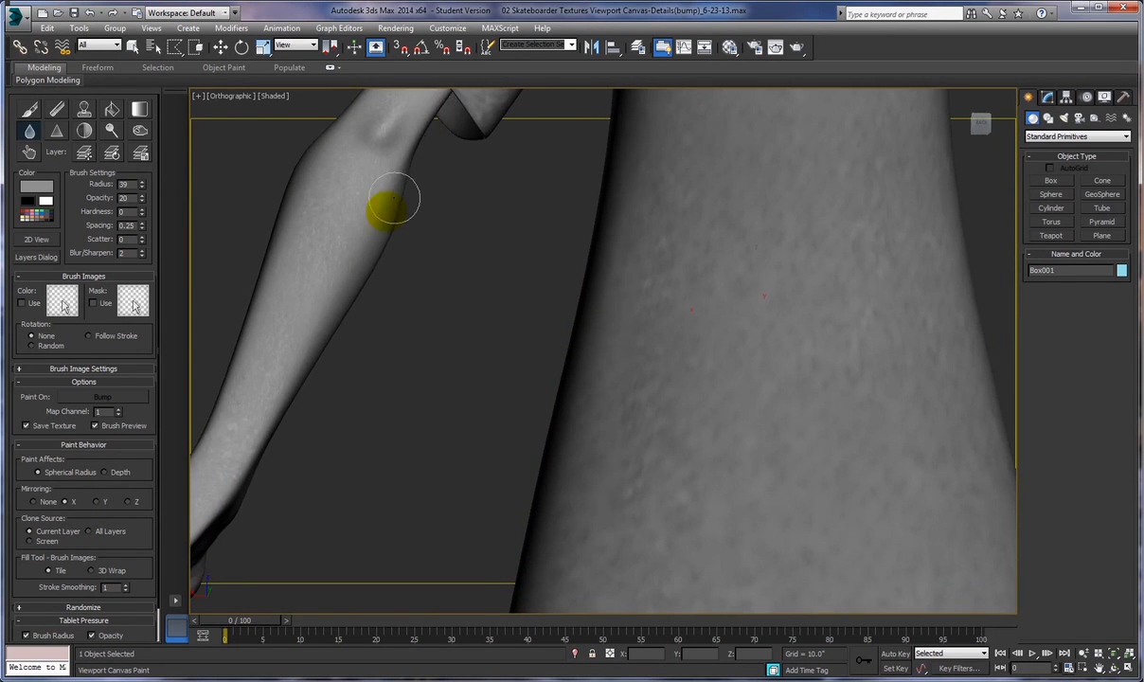
mouse_move(424, 330)
alt+middle_down()
mouse_move(433, 322)
mouse_move(357, 294)
alt+middle_up()
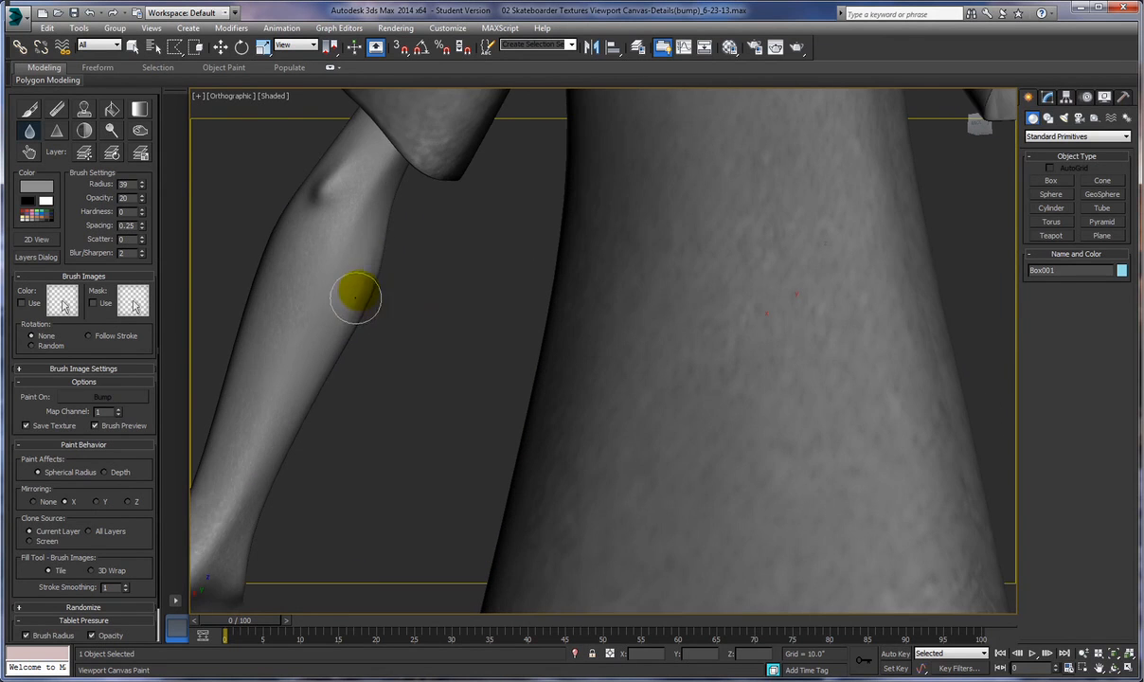
mouse_move(416, 384)
alt+middle_down()
mouse_move(429, 375)
mouse_move(429, 274)
alt+middle_up()
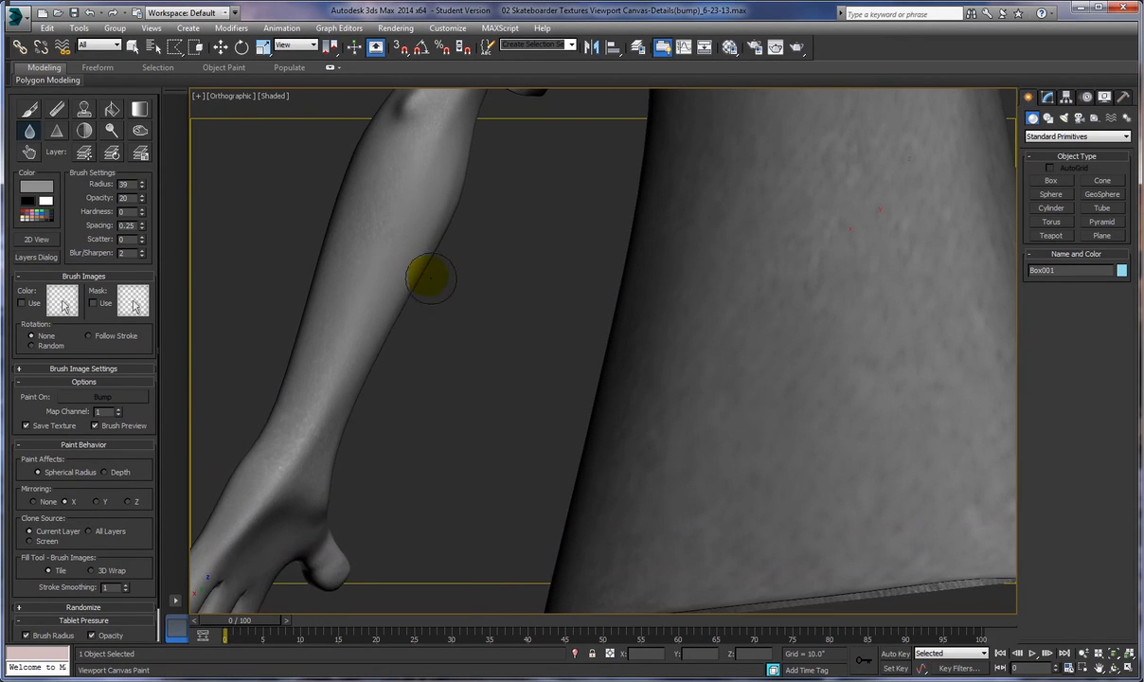
Blur the bump details on the back of the hand, the thumb and the fingertips.
mouse_move(324, 429)
alt+middle_down()
mouse_move(304, 459)
mouse_move(360, 366)
mouse_move(415, 422)
mouse_move(593, 333)
mouse_move(526, 334)
mouse_move(598, 334)
mouse_move(582, 367)
alt+middle_up()
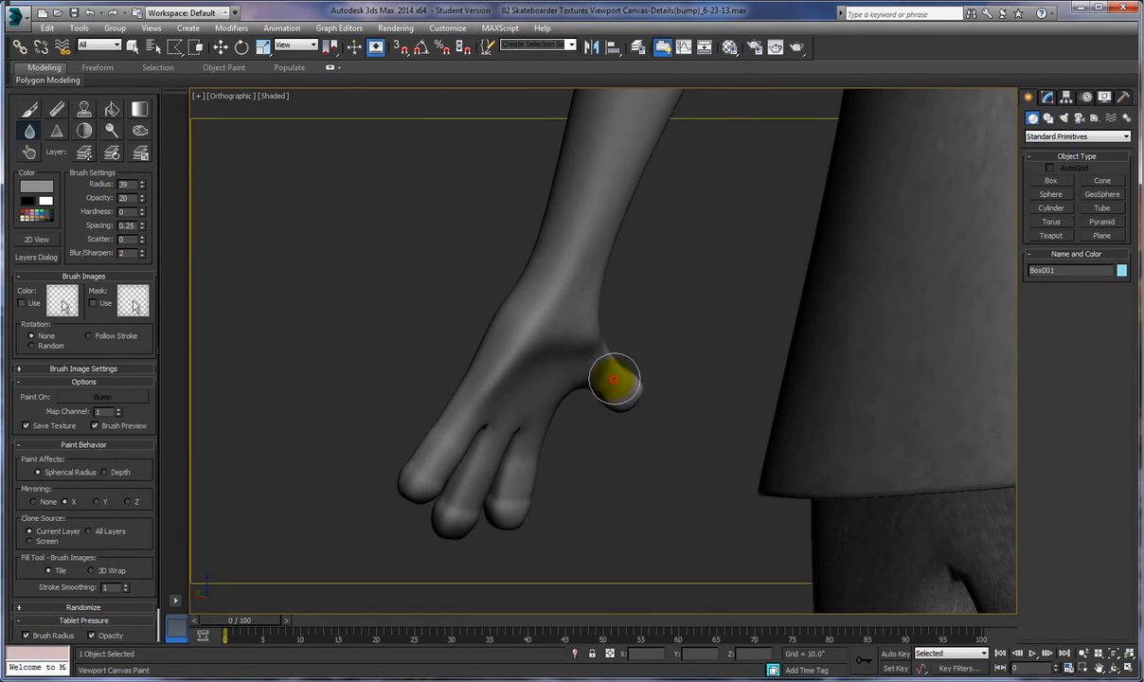
mouse_move(586, 463)
alt+middle_down()
mouse_move(699, 469)
mouse_move(659, 375)
alt+middle_up()
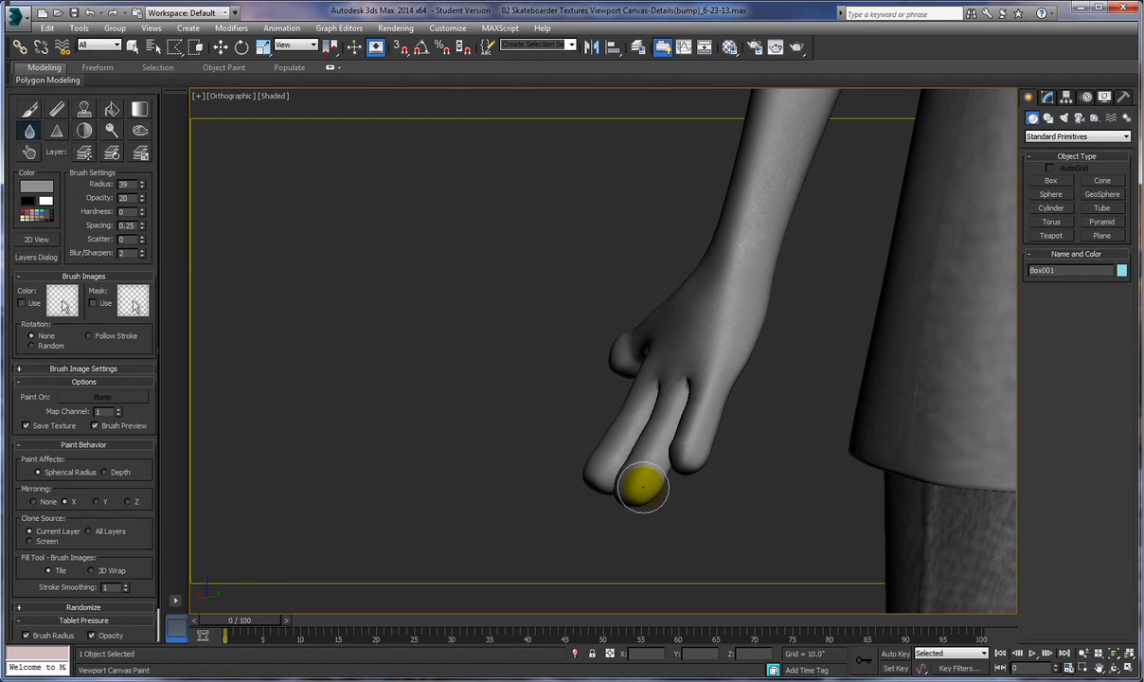
alt+middle_drag(533, 473, 610, 478)
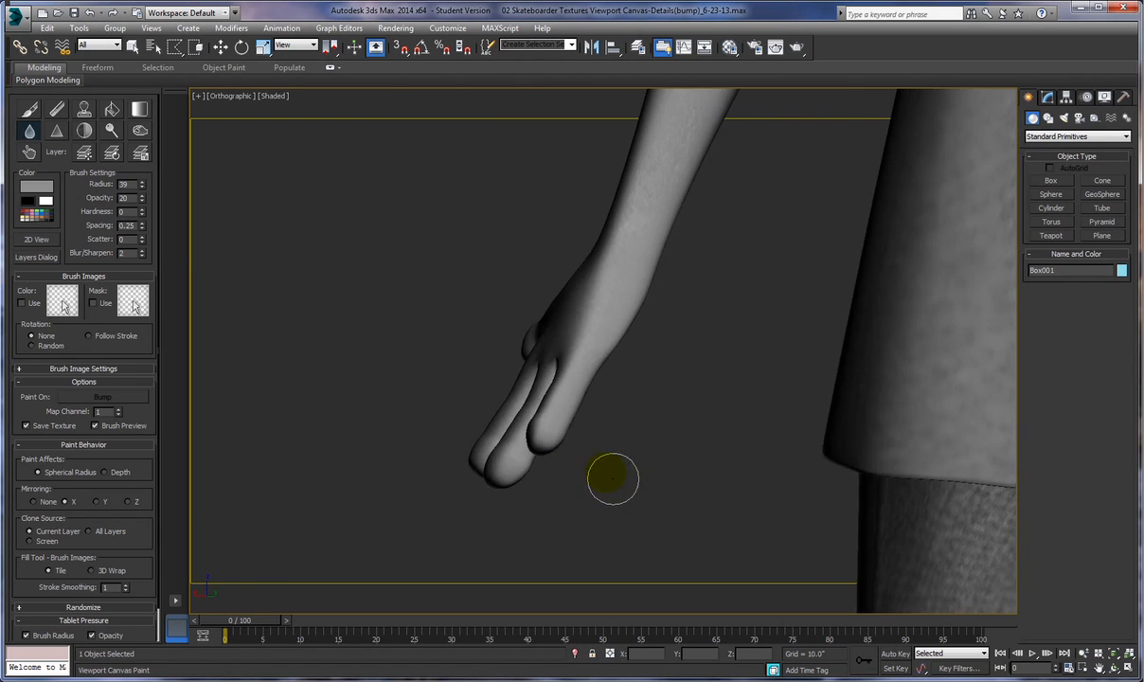
alt+middle_drag(576, 434, 685, 375)
Paint over the dark patch on the character's right thigh in mid grey, with radius 39 and opacity 20.
scroll(560, 378, down, 5)
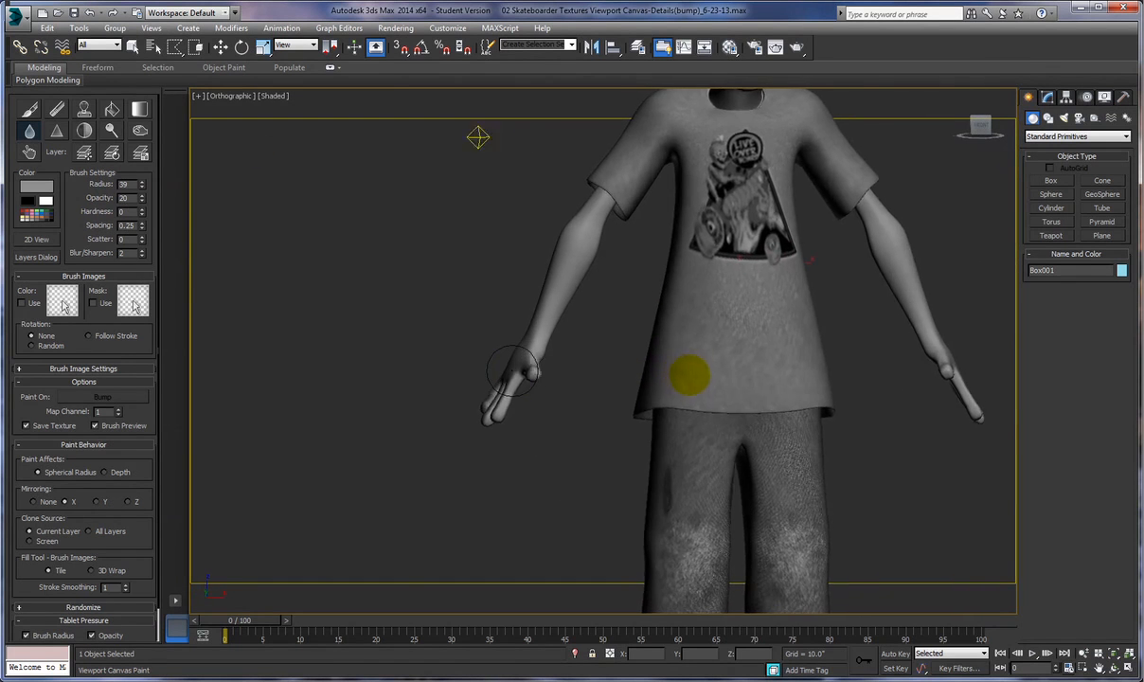
middle_drag(625, 326, 535, 407)
middle_drag(561, 282, 557, 262)
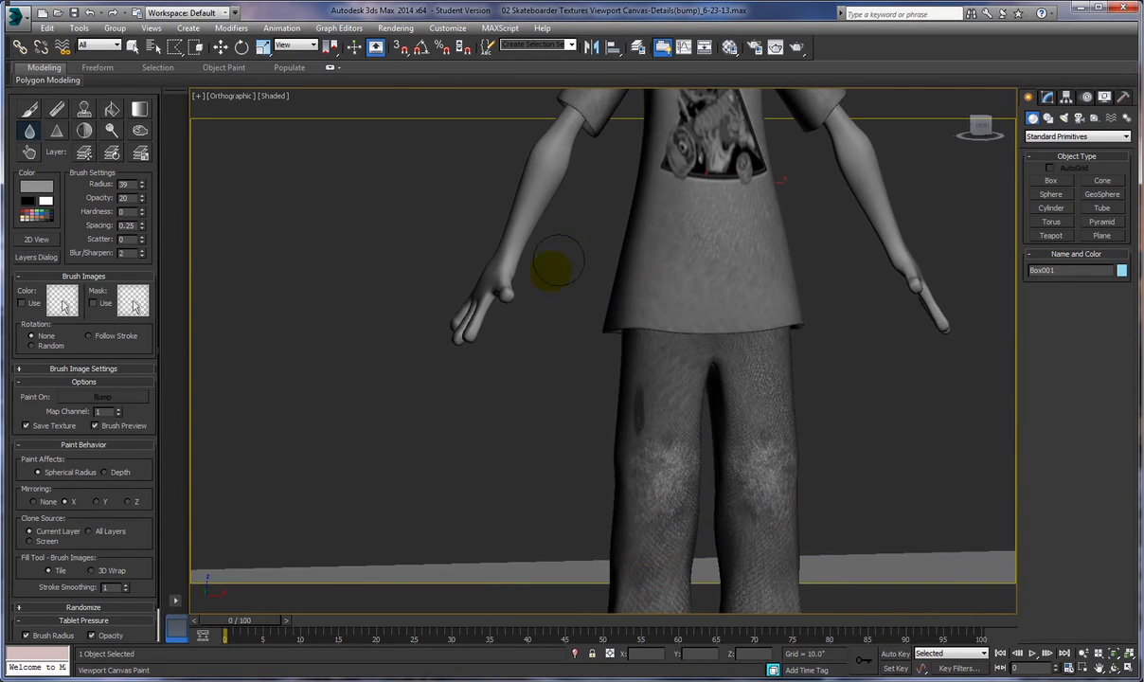
alt+middle_drag(529, 383, 563, 376)
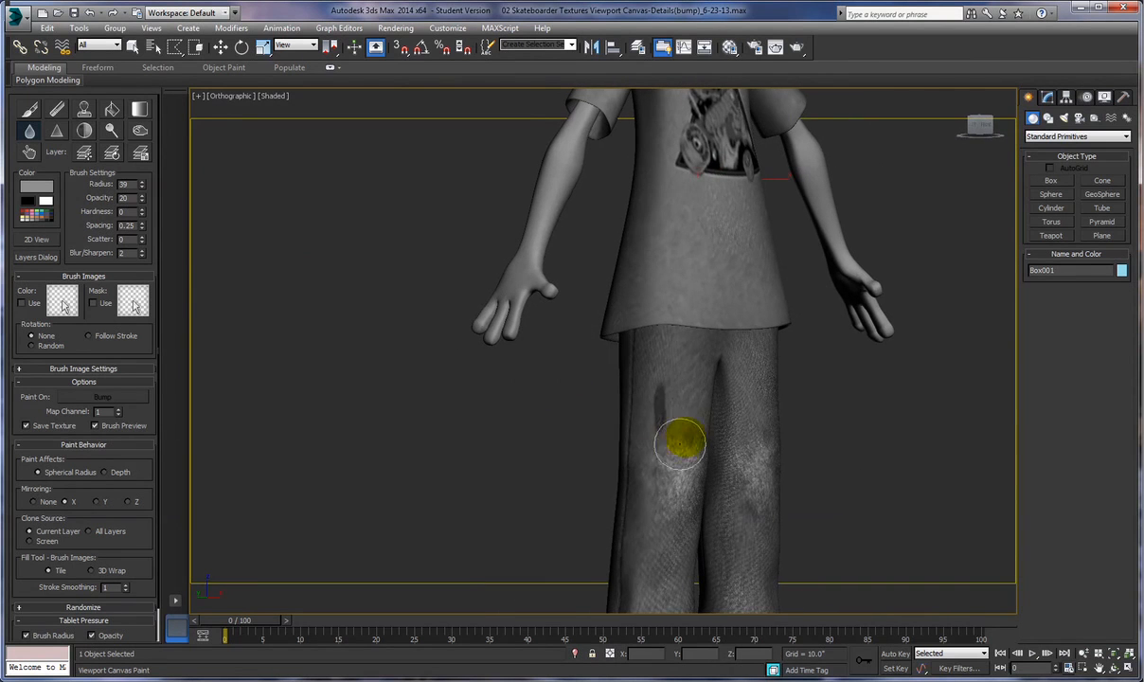
click(30, 109)
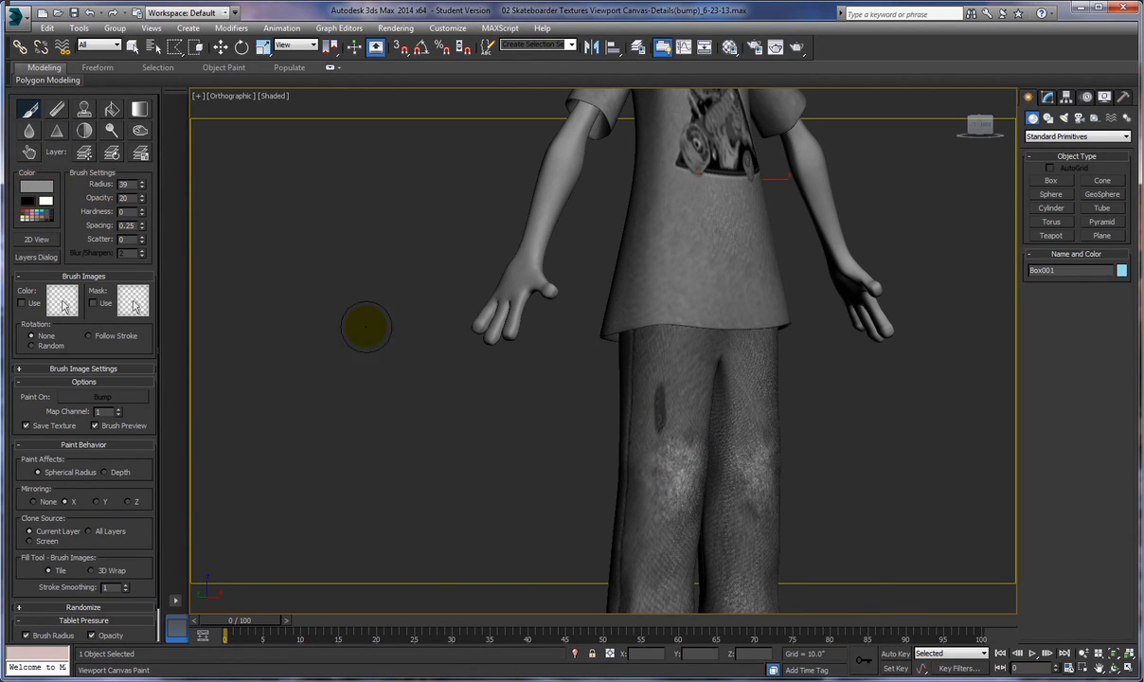
scroll(488, 382, up, 6)
middle_drag(548, 295, 129, 226)
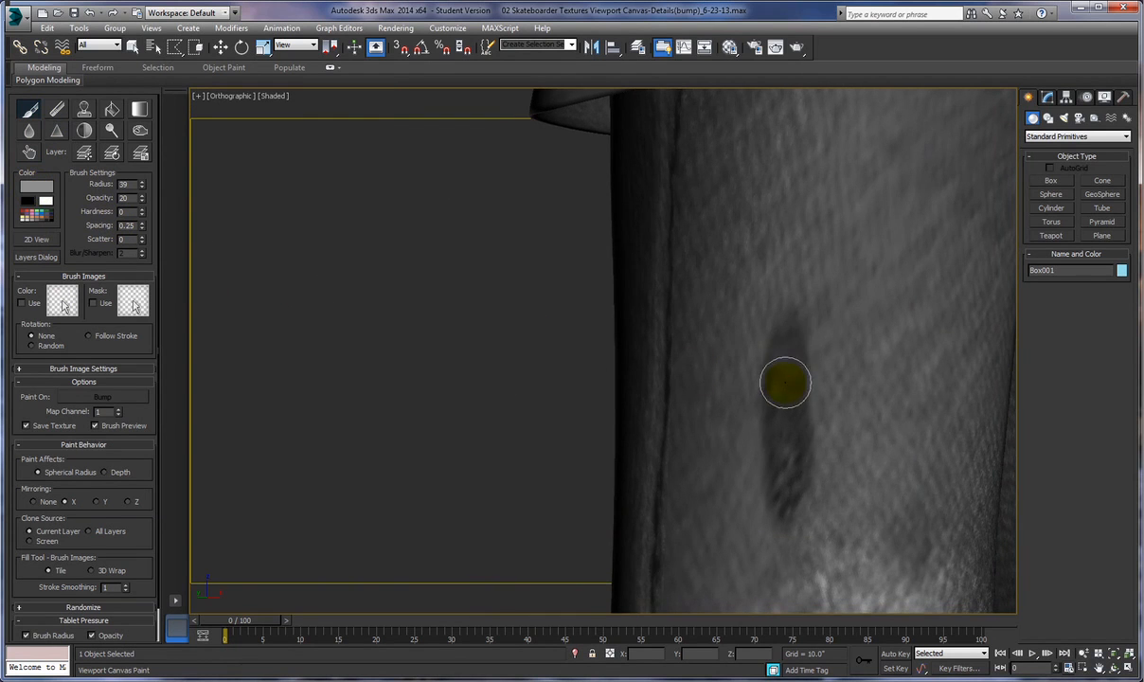
drag(786, 343, 745, 366)
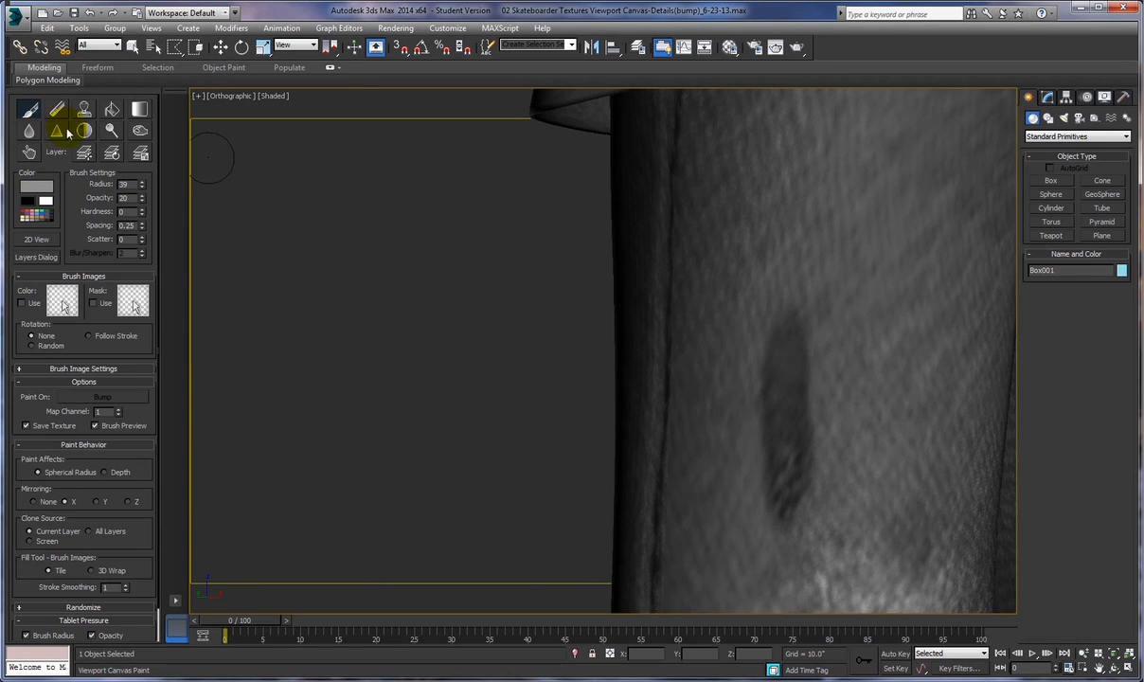
mouse_move(794, 433)
mouse_down()
mouse_move(771, 490)
mouse_move(779, 337)
mouse_move(754, 353)
mouse_move(785, 342)
mouse_up()
Smudge the surrounding fabric into the edge of the dark thigh patch with a radius of 17.
click(29, 153)
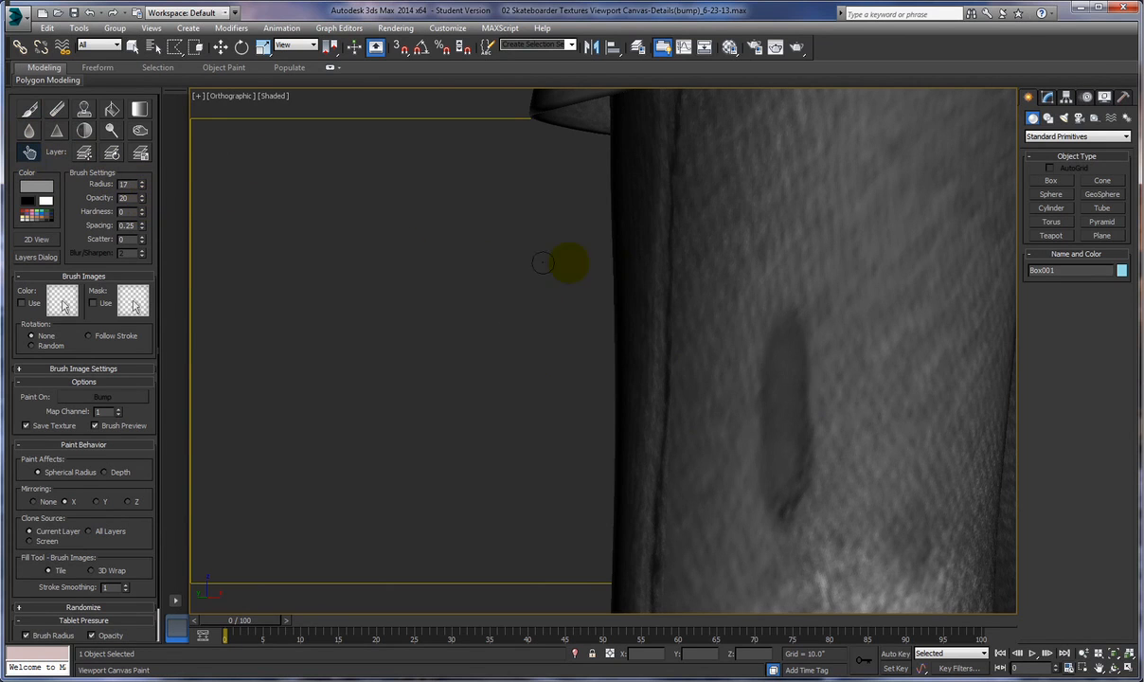
mouse_move(752, 352)
mouse_down()
mouse_move(781, 355)
mouse_move(777, 381)
mouse_up()
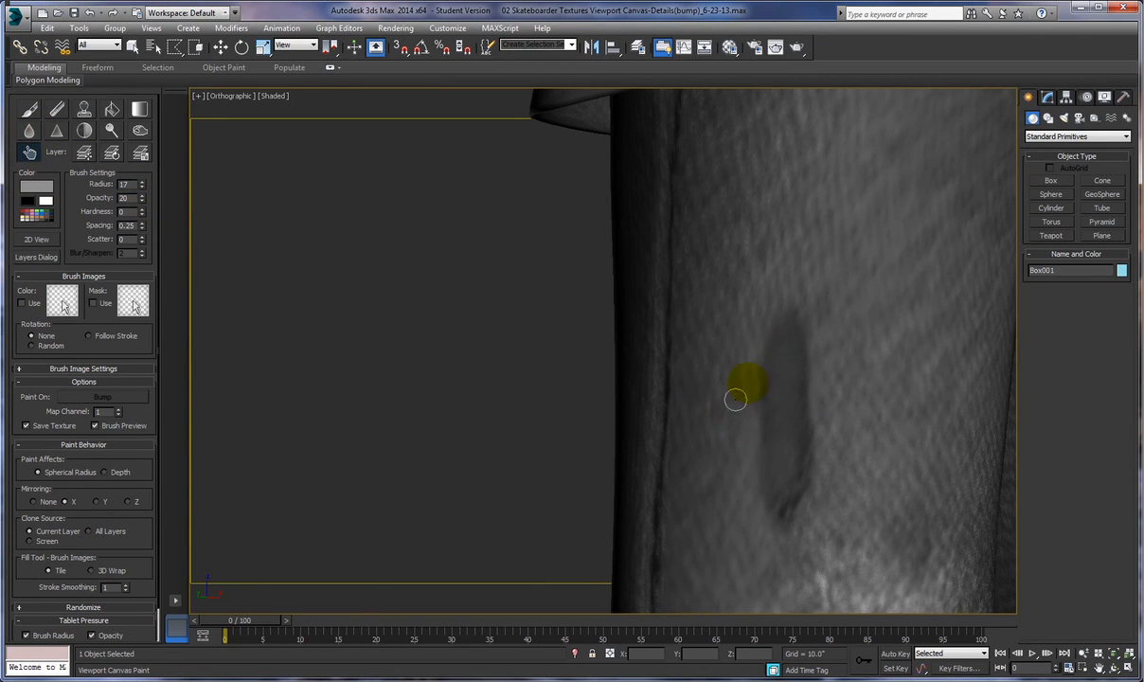
mouse_move(743, 455)
mouse_down()
mouse_move(802, 500)
mouse_move(792, 502)
mouse_up()
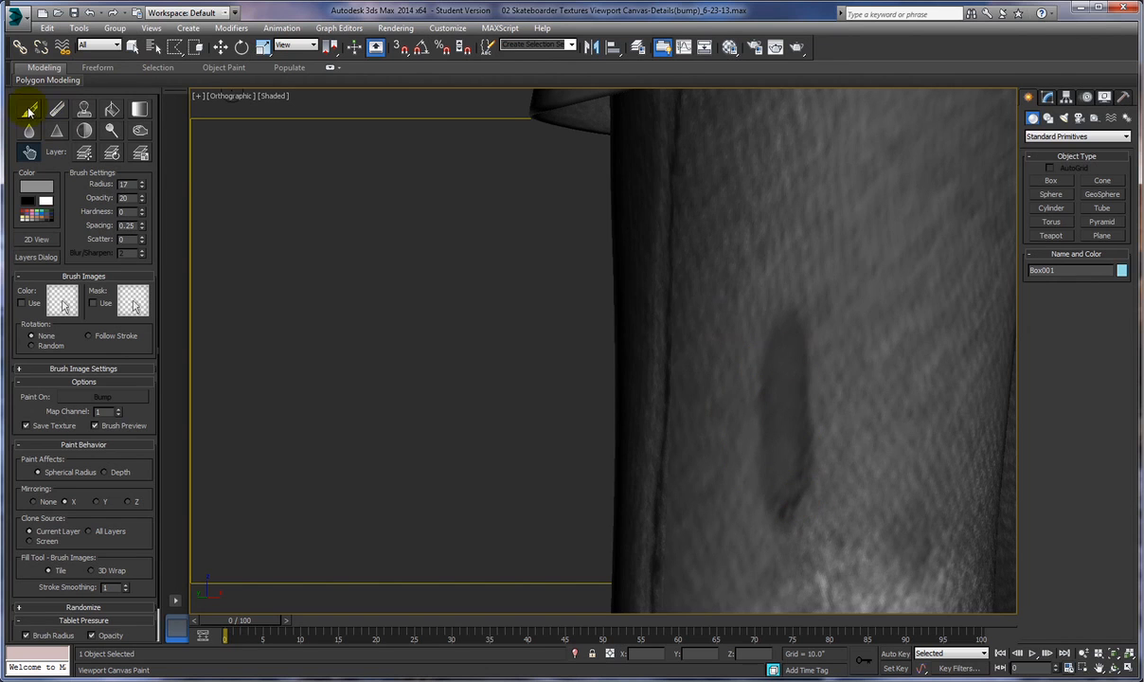
Set the paint color to a lighter grey with value 139 and activate the Paint brush at opacity 100.
click(34, 186)
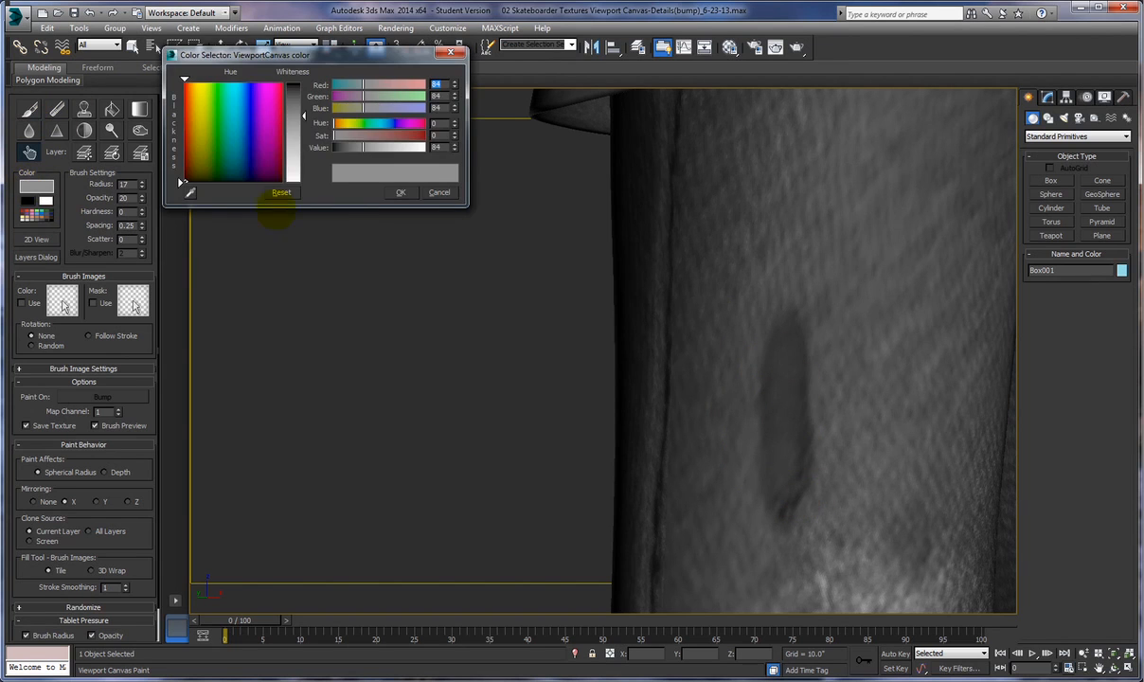
drag(290, 115, 294, 138)
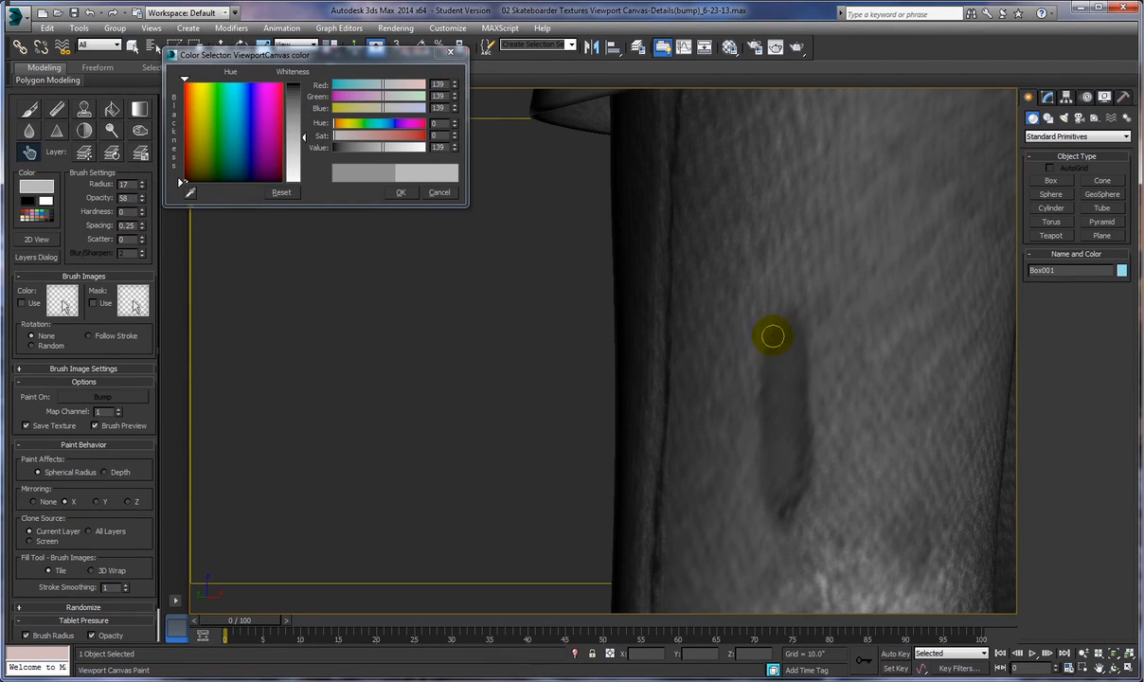
click(399, 191)
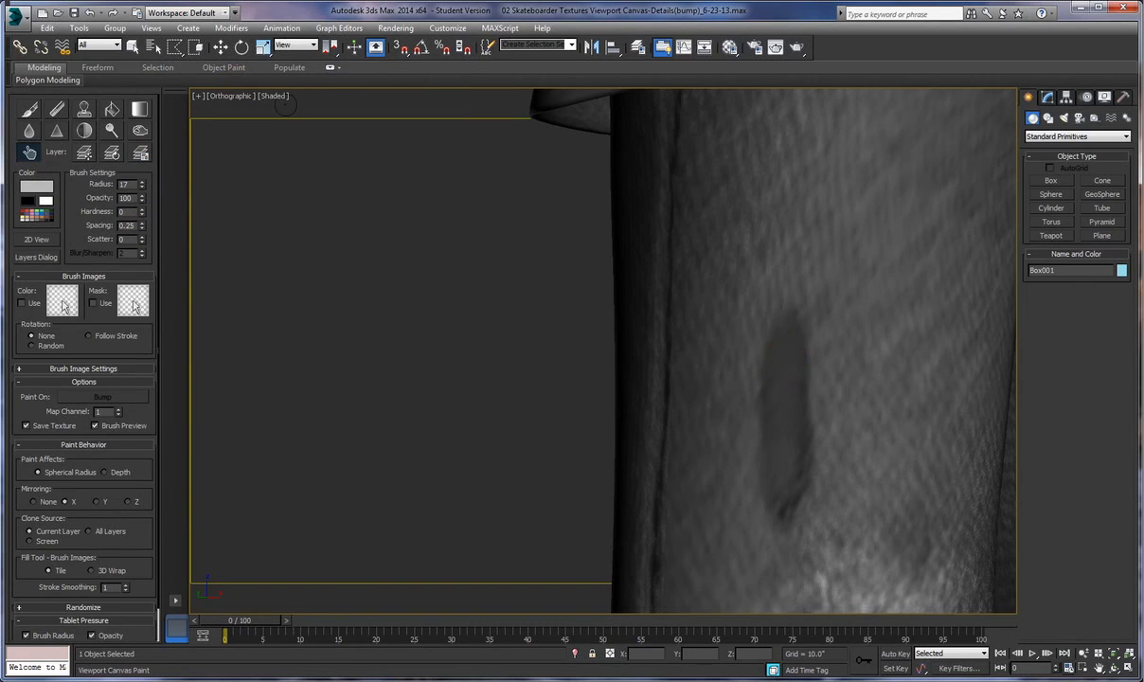
click(29, 109)
click(769, 355)
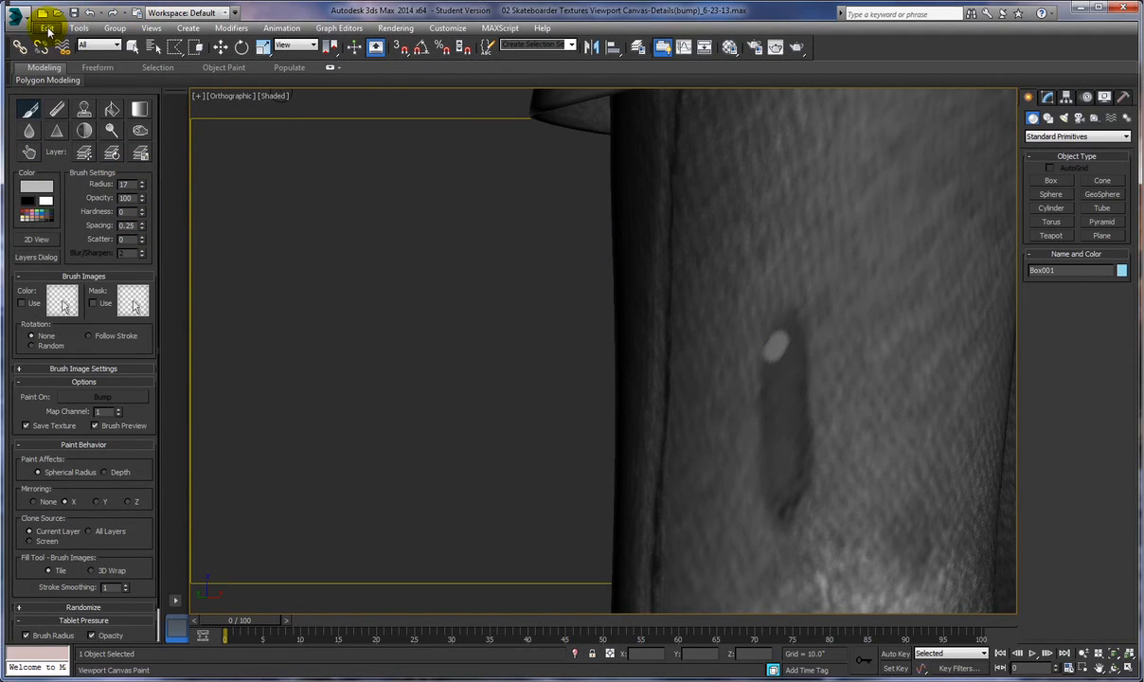
click(89, 13)
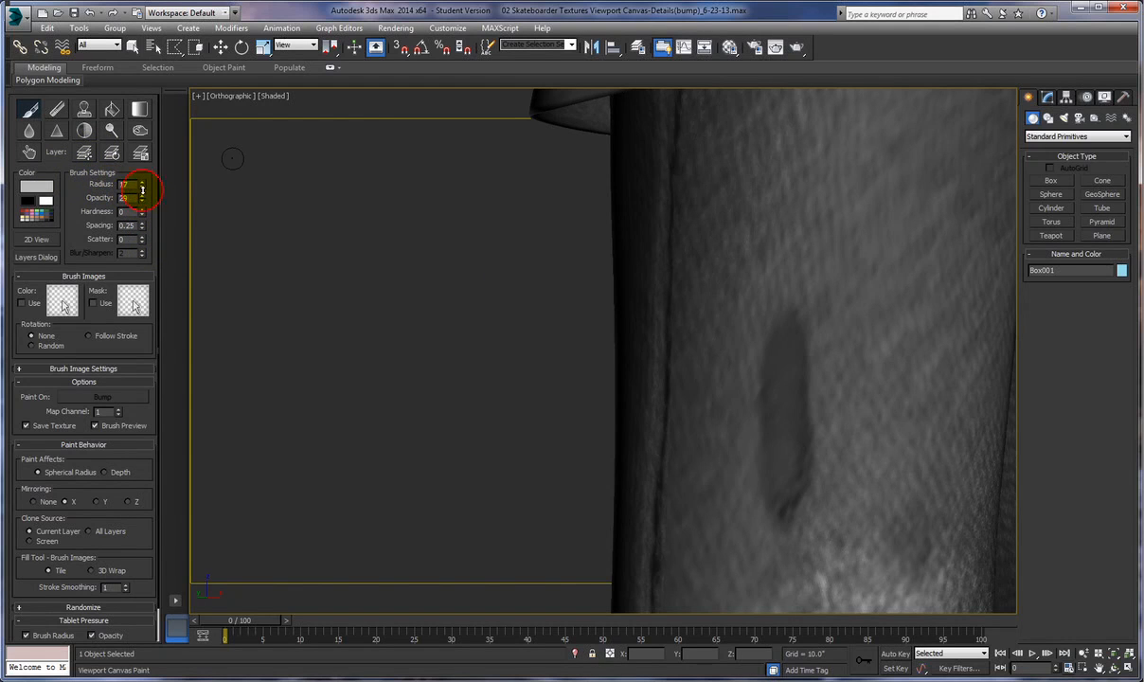
drag(793, 338, 778, 359)
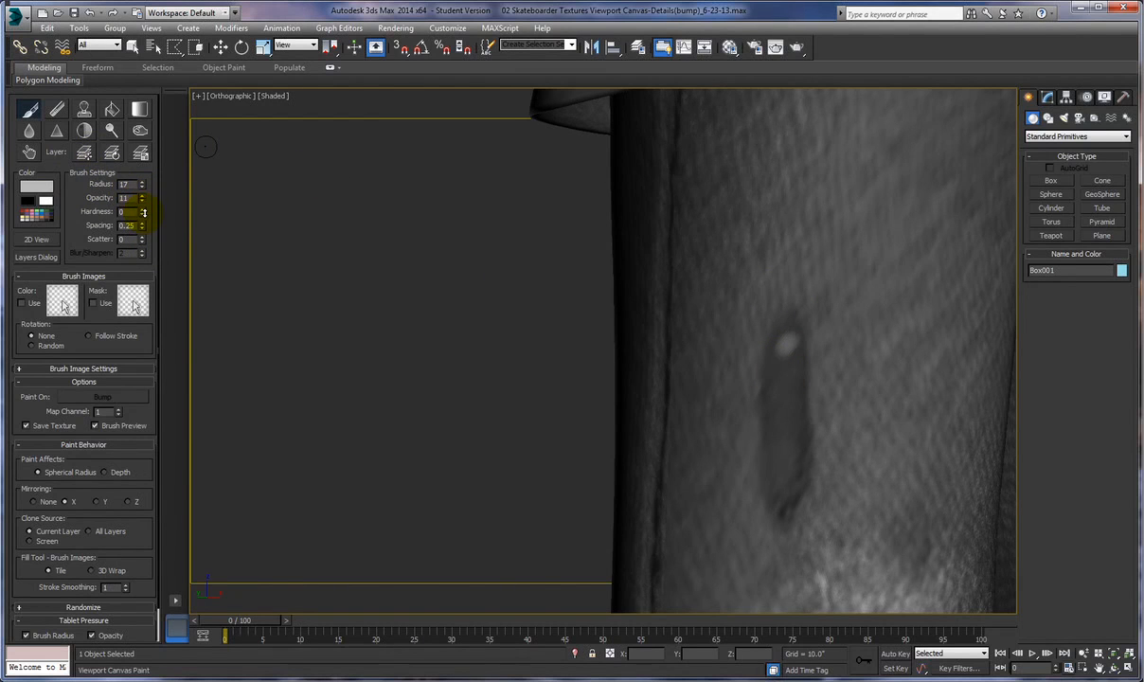
click(88, 12)
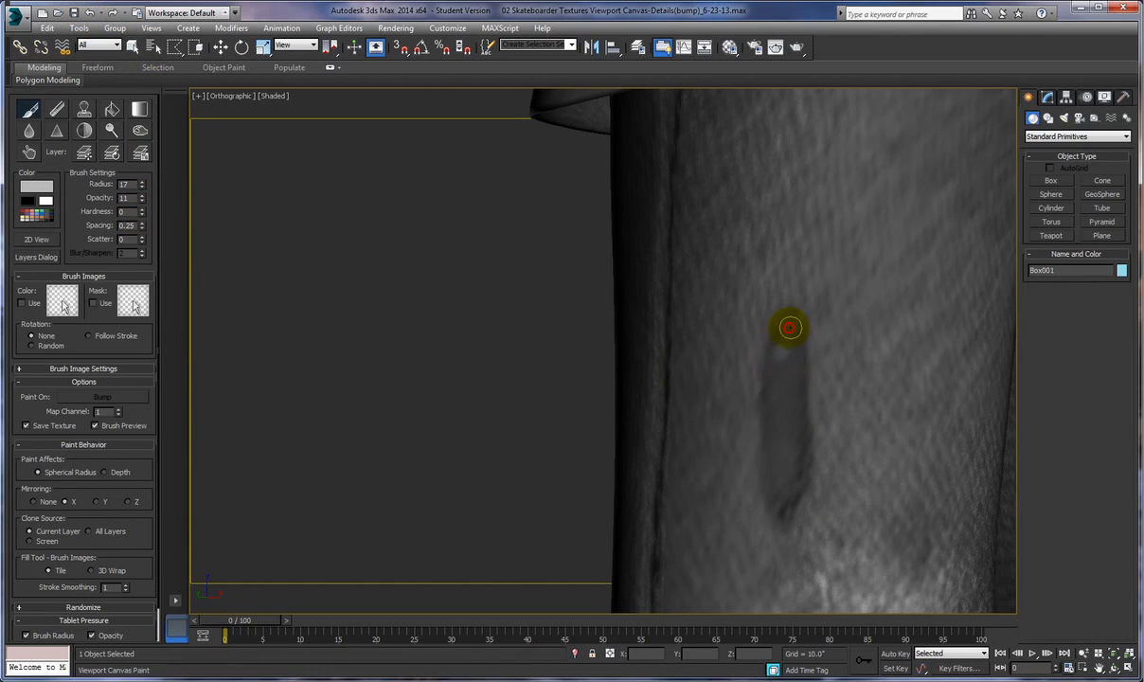
Paint the lighter grey over the whole dark thigh patch at opacity 11, undoing one unwanted stroke.
drag(769, 348, 764, 387)
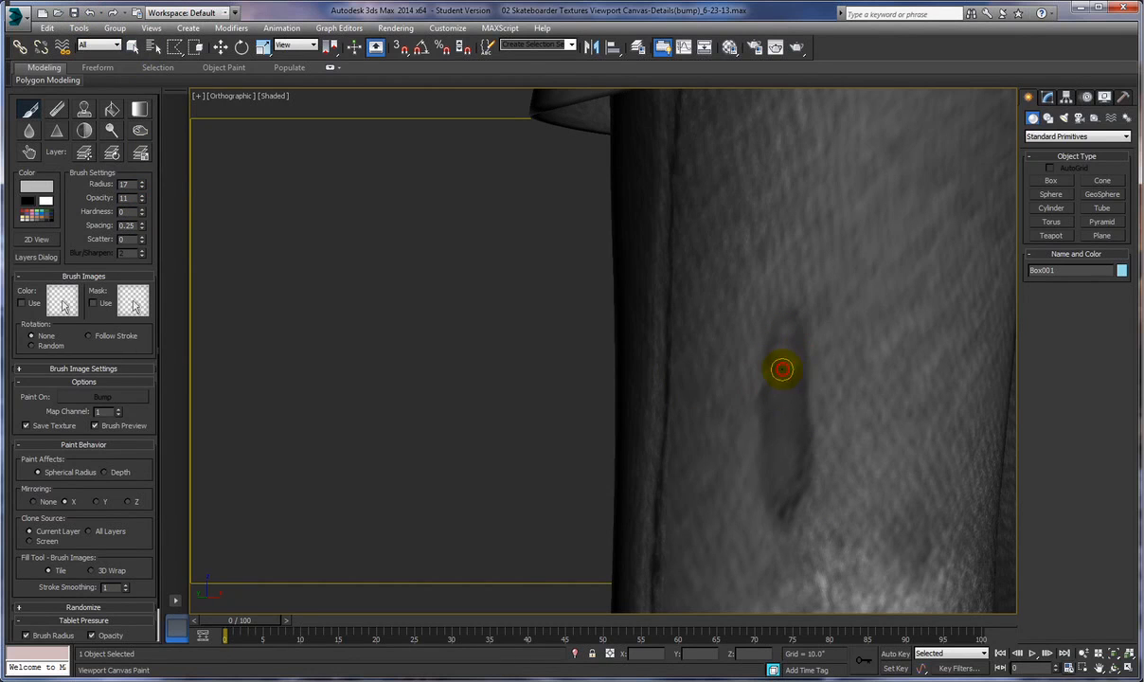
mouse_move(799, 385)
mouse_down()
mouse_move(758, 462)
mouse_move(783, 513)
mouse_up()
key(ctrl+z)
mouse_move(795, 459)
mouse_down()
mouse_move(791, 435)
mouse_move(781, 467)
mouse_move(796, 492)
mouse_move(774, 514)
mouse_move(763, 382)
mouse_move(763, 401)
mouse_move(796, 326)
mouse_move(798, 345)
mouse_move(765, 358)
mouse_up()
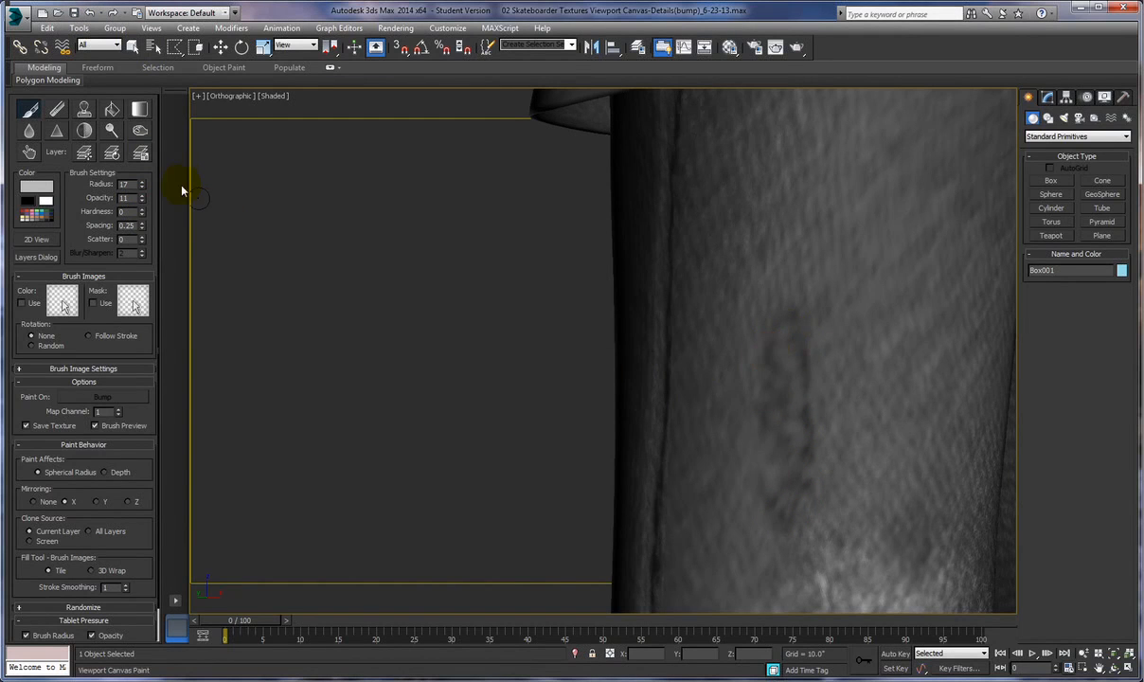
Smudge the thigh patch at opacity 100 and blur its remaining streaks into the trouser fabric.
click(29, 154)
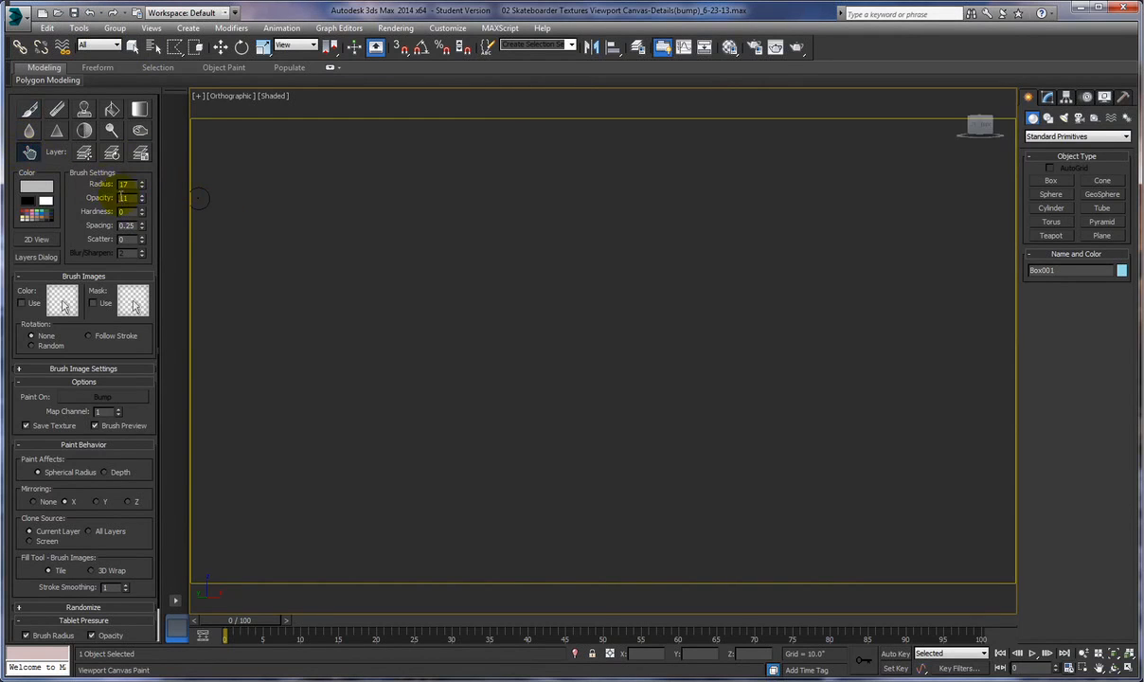
click(140, 133)
click(771, 358)
mouse_move(783, 342)
mouse_down()
mouse_move(799, 365)
mouse_move(766, 400)
mouse_move(792, 360)
mouse_move(758, 391)
mouse_move(766, 422)
mouse_move(789, 408)
mouse_move(792, 426)
mouse_up()
mouse_move(758, 462)
mouse_down()
mouse_move(796, 436)
mouse_move(766, 514)
mouse_move(804, 476)
mouse_move(820, 437)
mouse_move(810, 432)
mouse_move(807, 463)
mouse_move(805, 429)
mouse_up()
drag(817, 380, 800, 363)
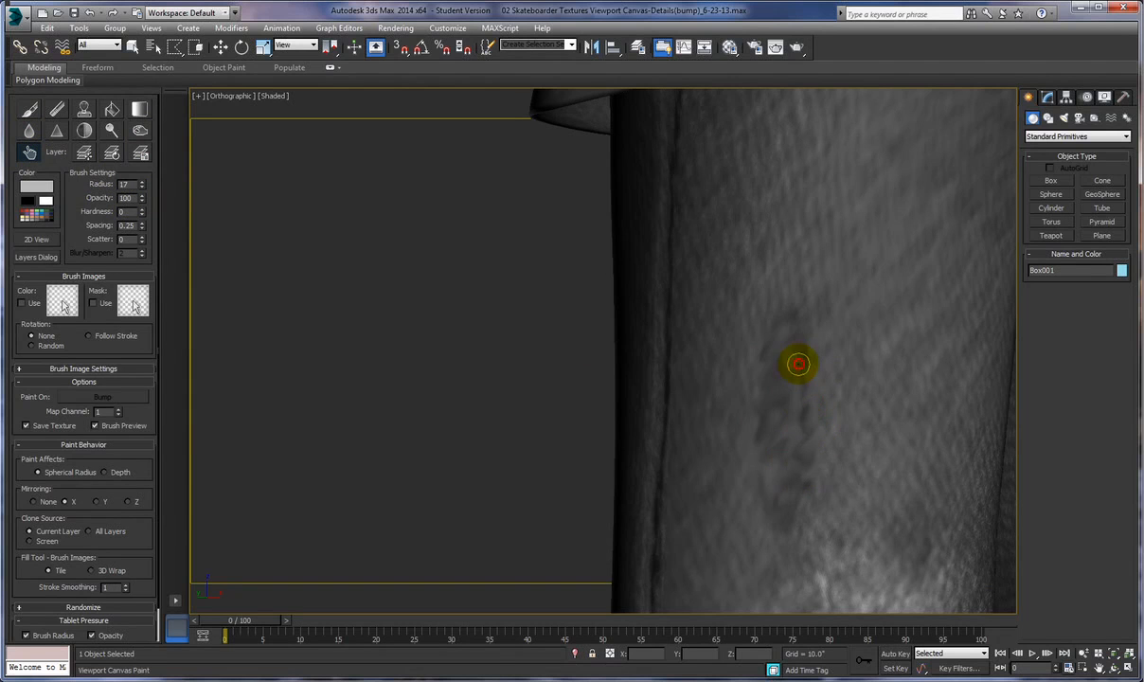
click(29, 131)
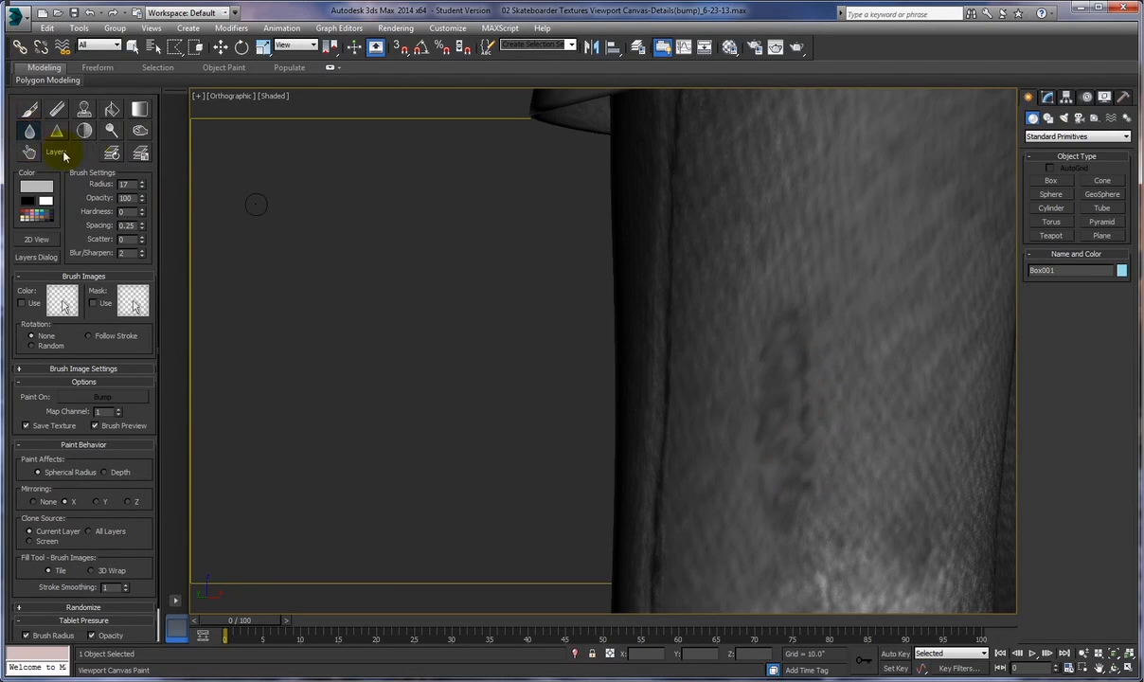
mouse_move(779, 347)
mouse_down()
mouse_move(751, 358)
mouse_move(766, 365)
mouse_move(802, 339)
mouse_move(796, 311)
mouse_move(782, 422)
mouse_up()
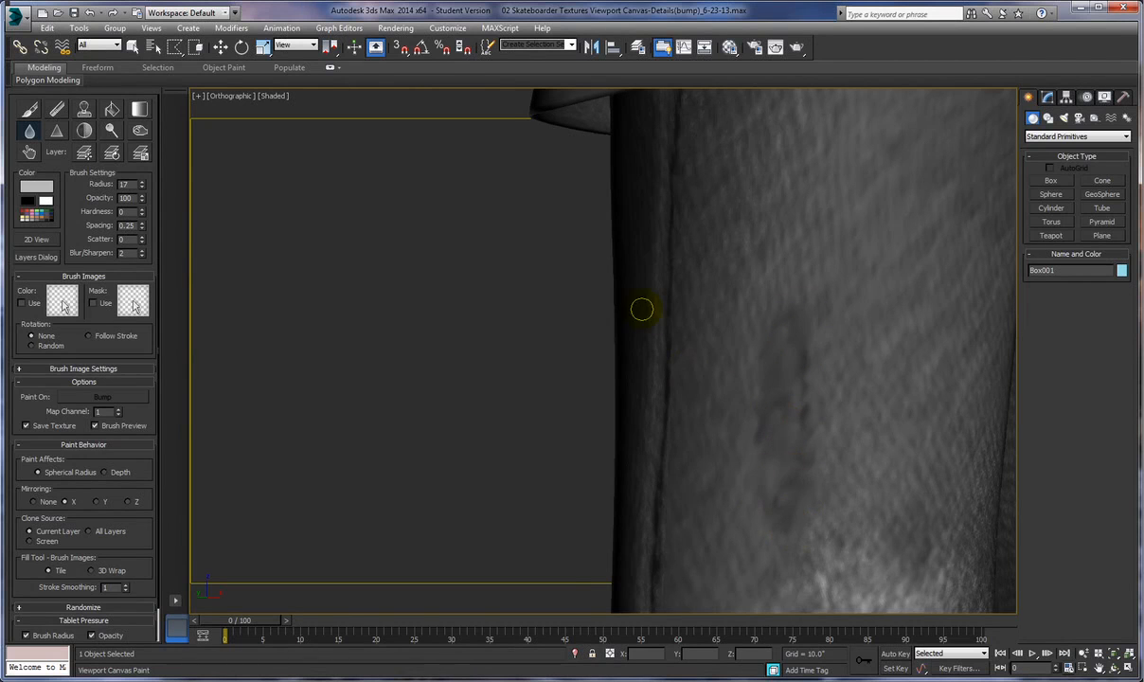
Examine the bump map on the character's trousers, shirt, arms and head from several angles.
mouse_move(790, 321)
ctrl+alt+middle_down()
mouse_move(799, 408)
mouse_move(688, 372)
mouse_move(676, 395)
mouse_move(701, 408)
mouse_move(750, 411)
mouse_move(675, 294)
ctrl+alt+middle_up()
alt+middle_drag(674, 295, 617, 251)
mouse_move(729, 327)
alt+middle_down()
mouse_move(644, 311)
mouse_move(669, 327)
mouse_move(811, 332)
mouse_move(644, 327)
mouse_move(712, 325)
mouse_move(716, 311)
mouse_move(710, 421)
mouse_move(712, 391)
alt+middle_up()
mouse_move(737, 348)
middle_down()
mouse_move(638, 388)
mouse_move(644, 413)
mouse_move(653, 375)
mouse_move(679, 373)
mouse_move(715, 322)
mouse_move(722, 331)
middle_up()
mouse_move(860, 391)
alt+middle_down()
mouse_move(835, 408)
mouse_move(805, 388)
alt+middle_up()
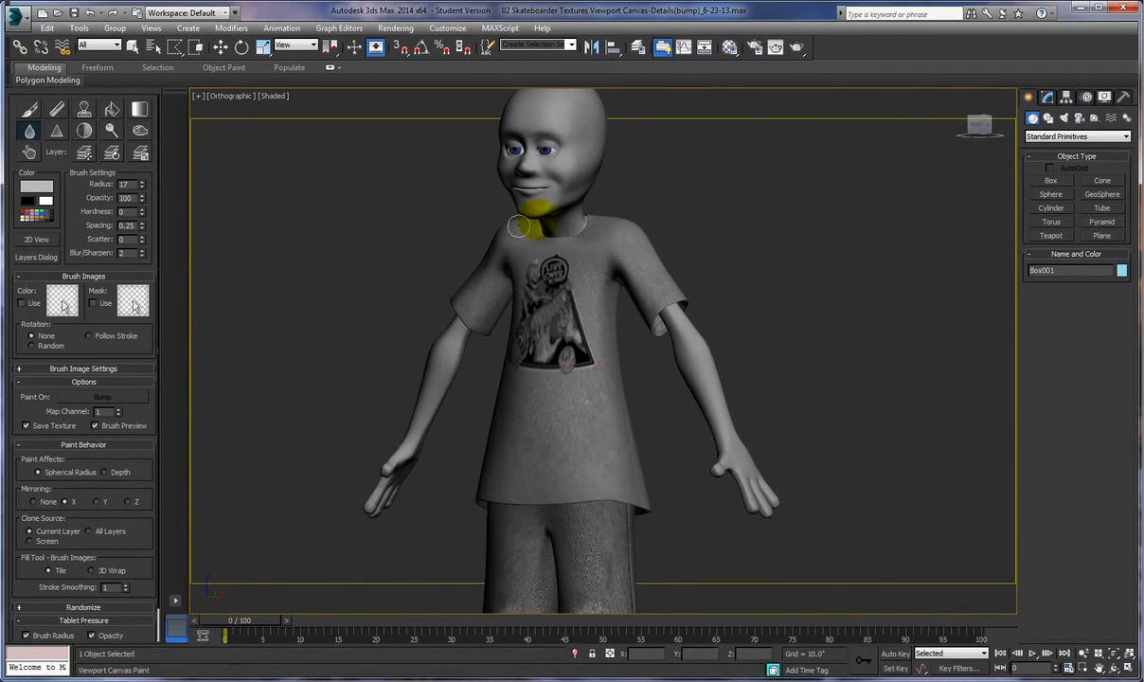
mouse_move(894, 386)
alt+middle_down()
mouse_move(949, 440)
mouse_move(946, 422)
alt+middle_up()
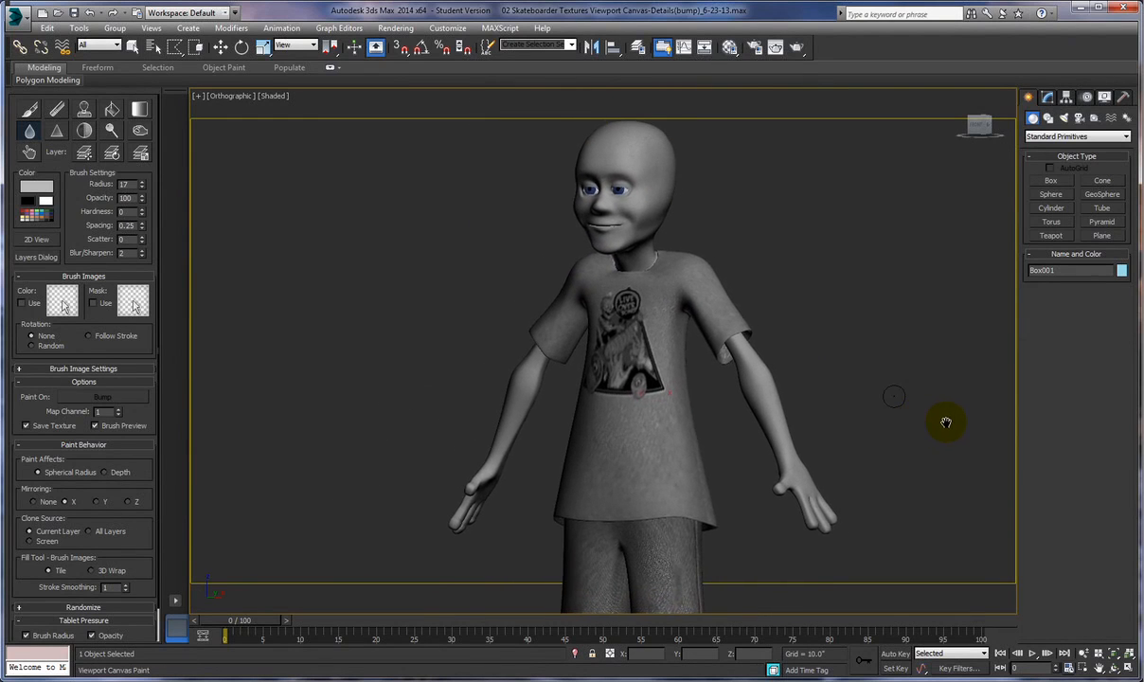
scroll(944, 422, down, 1)
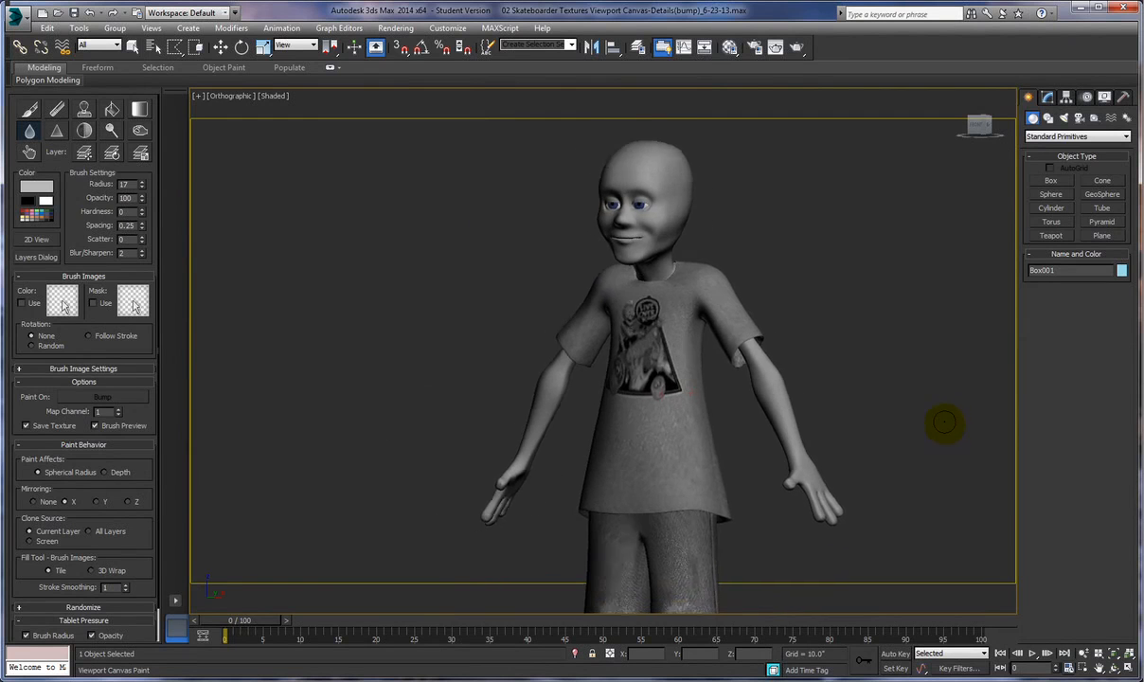
scroll(944, 423, up, 5)
middle_drag(847, 324, 949, 462)
middle_drag(880, 374, 951, 448)
scroll(950, 443, up, 3)
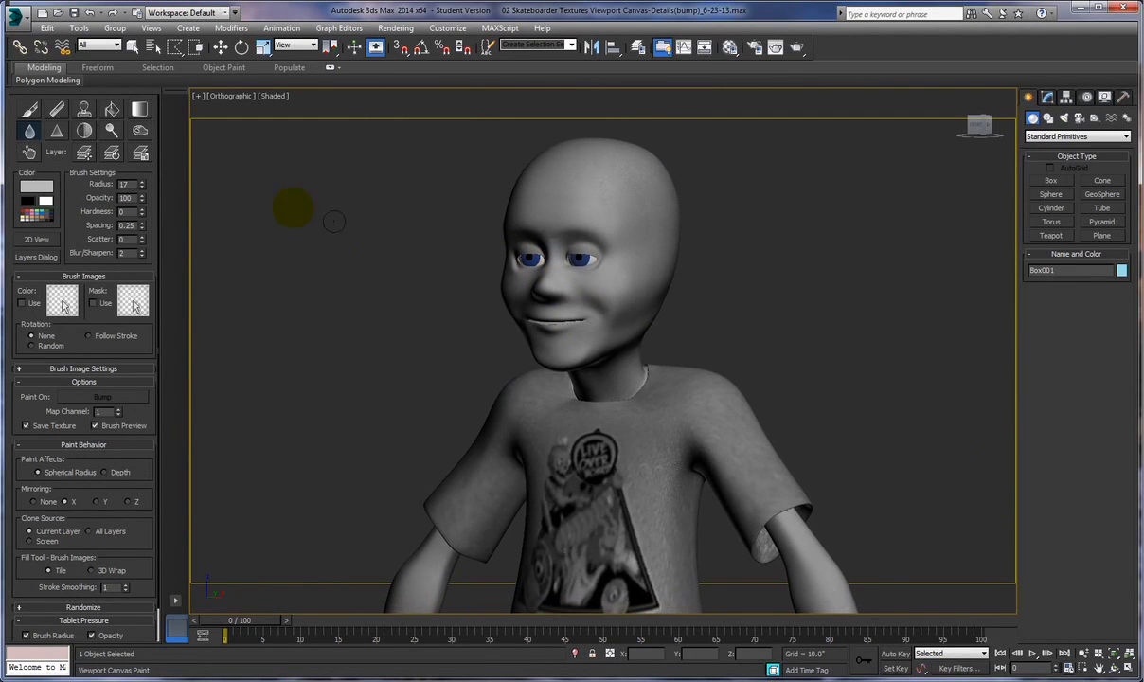
Stop painting on the bump map and start the Paint brush on the Diffuse Color map, Diffuse.psd.
click(29, 131)
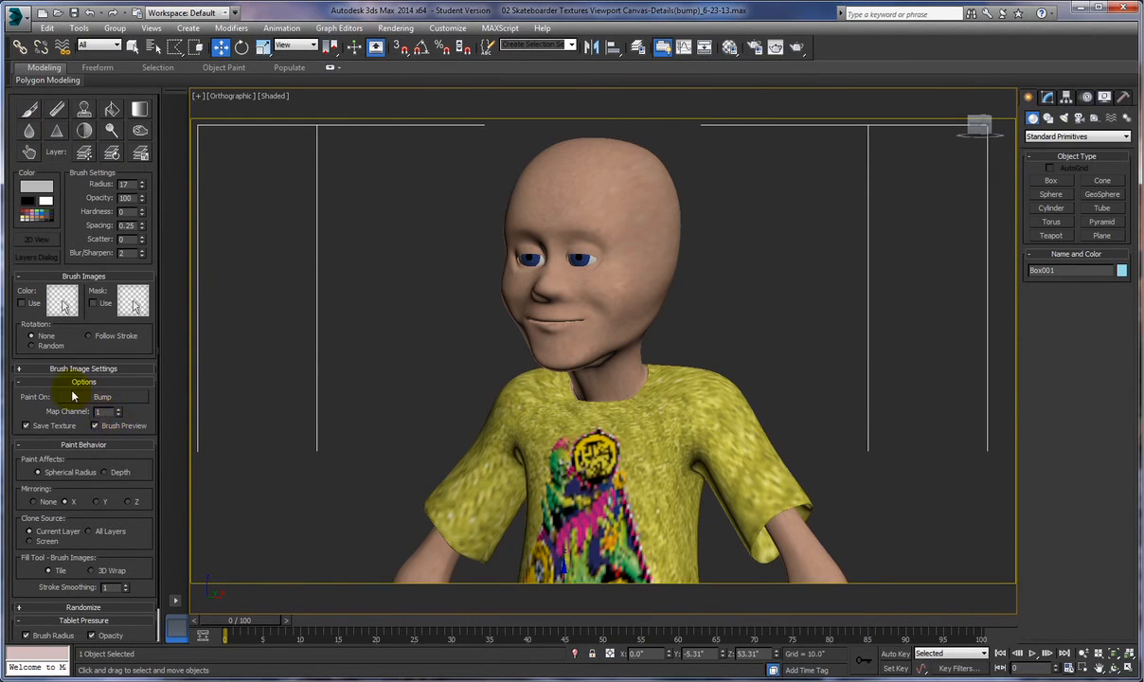
click(102, 396)
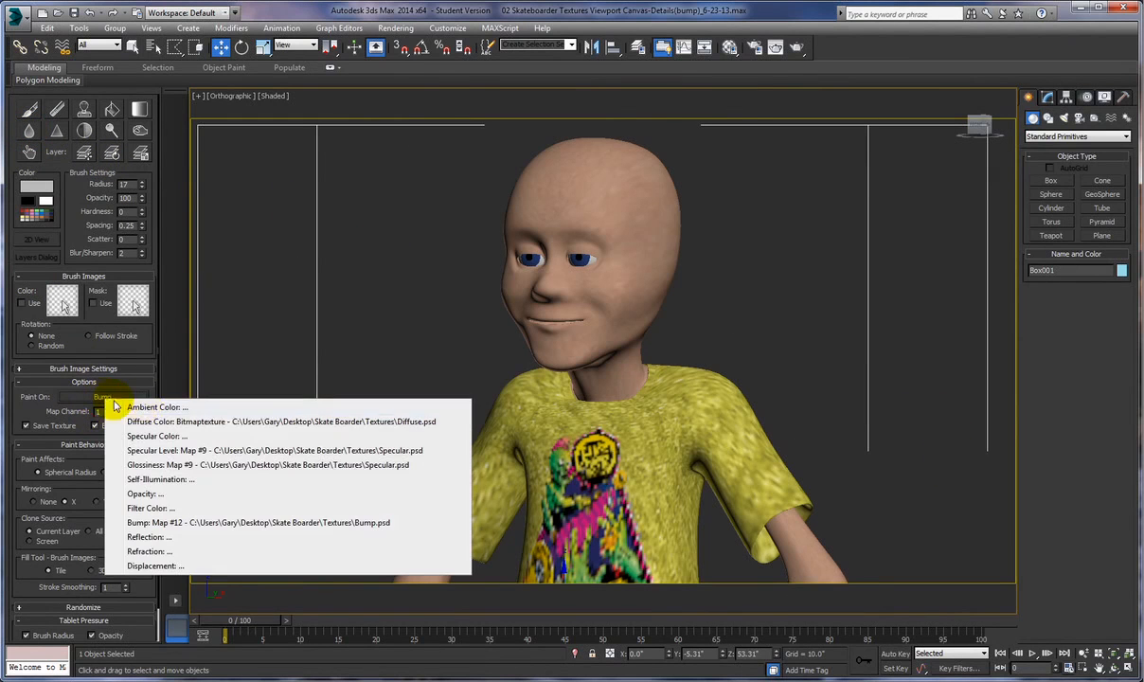
click(271, 423)
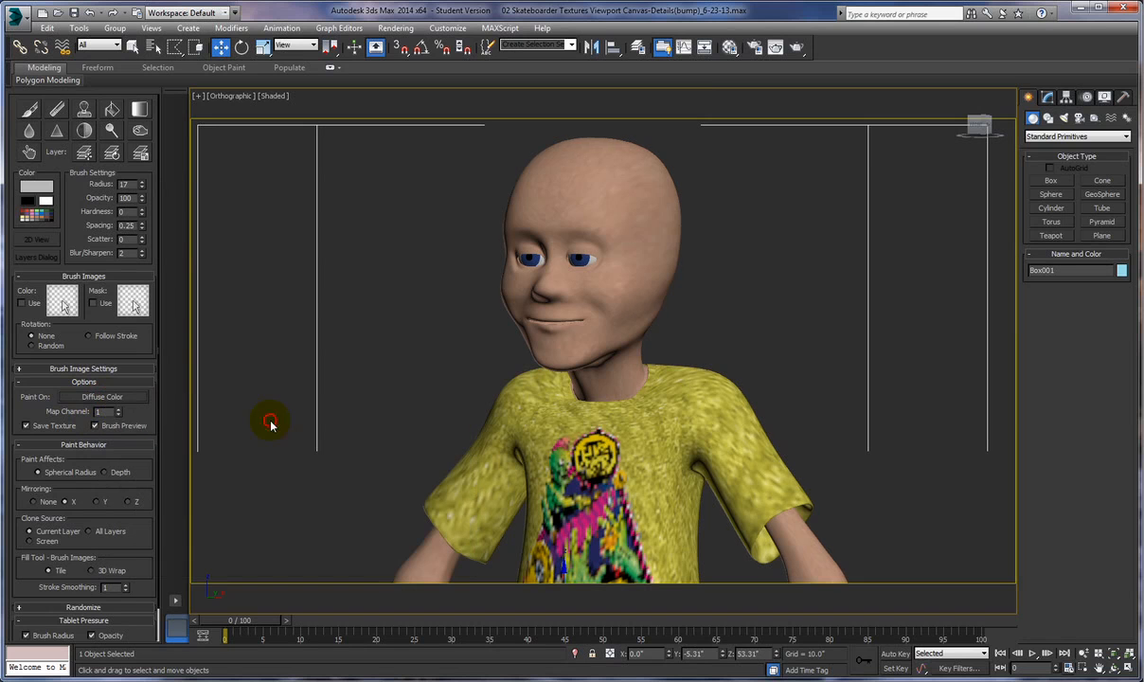
click(29, 110)
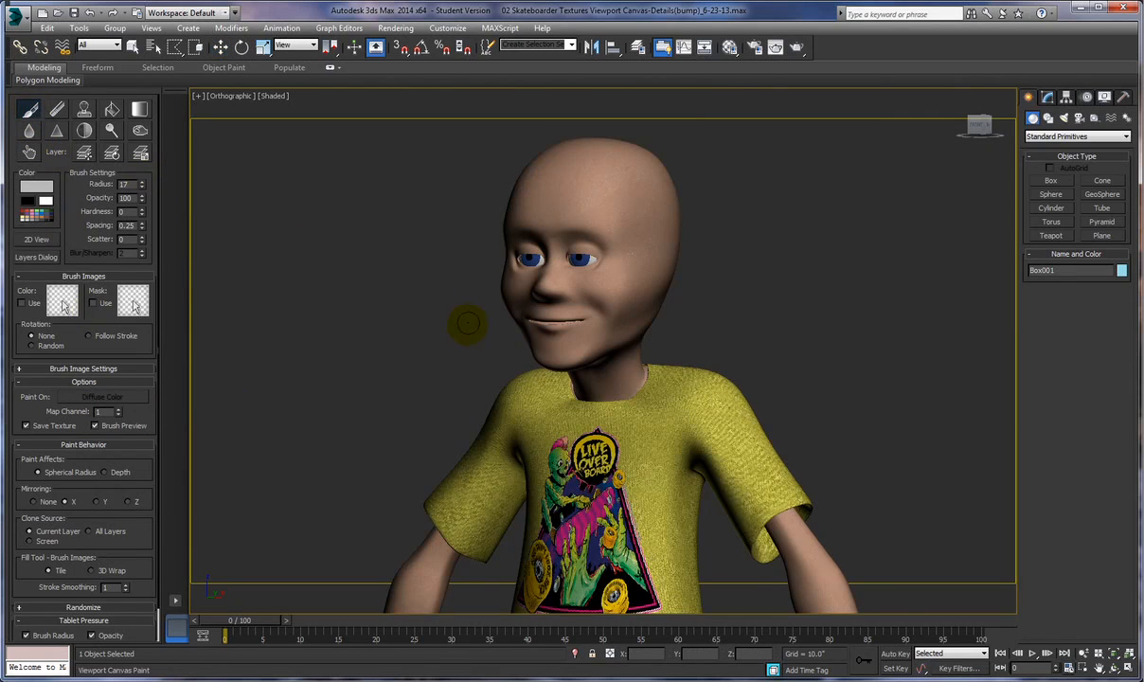
Frame the face from the front and mix a dark brown paint color with RGB about 40, 14, 0.
mouse_move(475, 329)
ctrl+alt+middle_down()
mouse_move(476, 248)
mouse_move(293, 301)
ctrl+alt+middle_up()
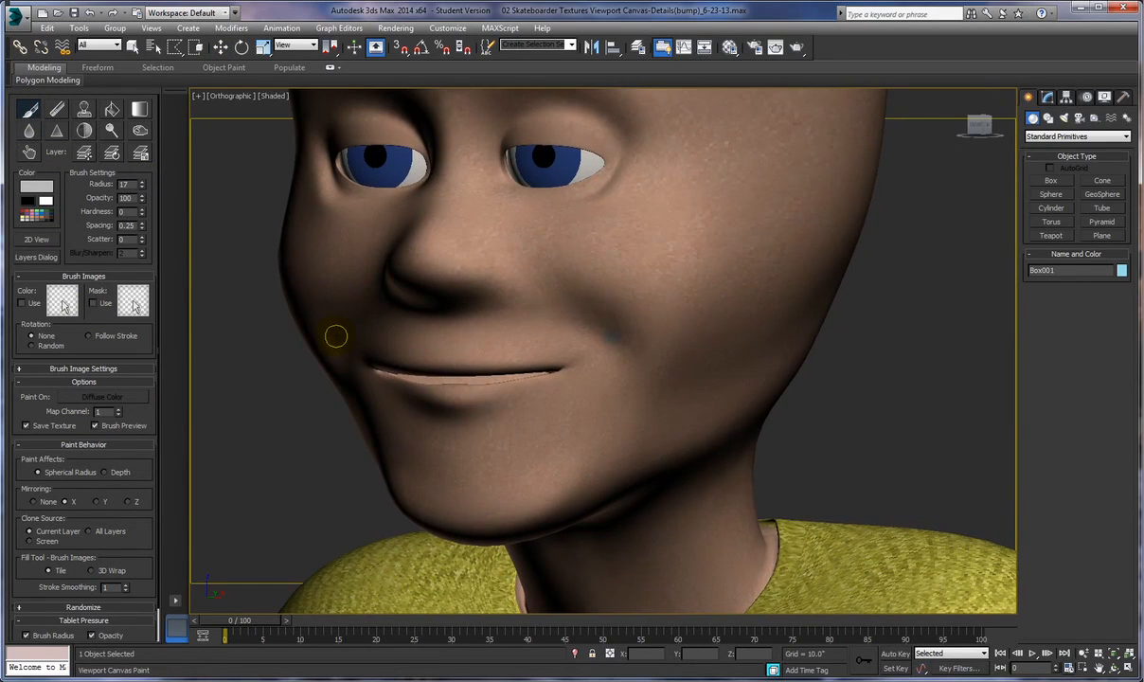
alt+middle_drag(344, 337, 383, 338)
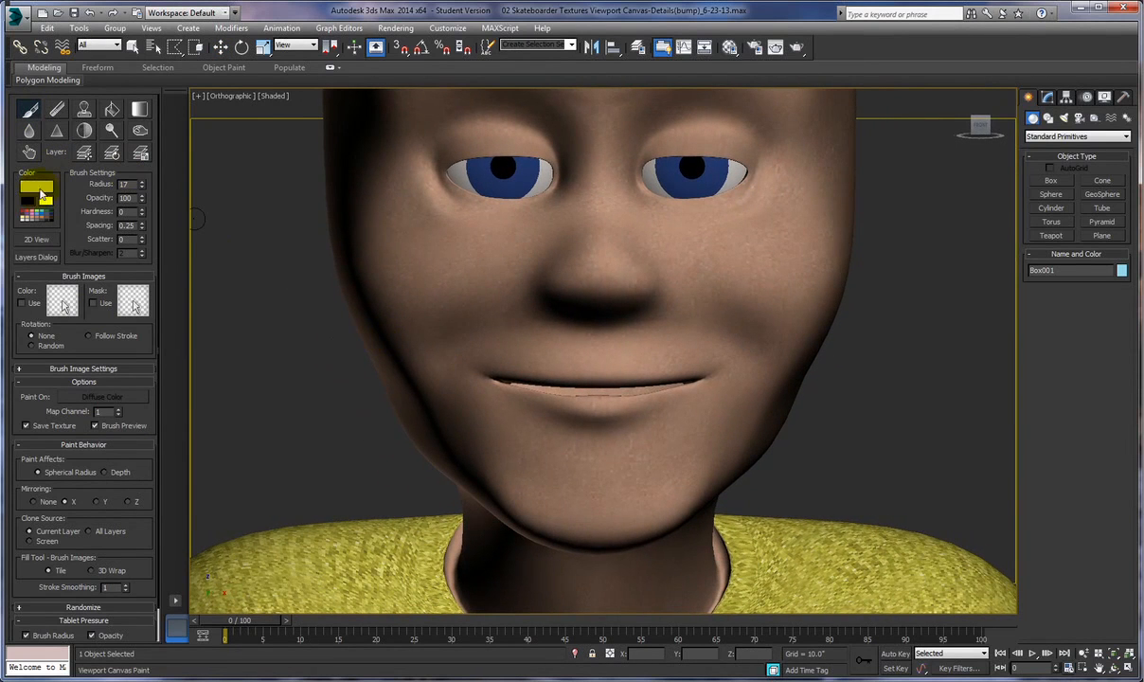
click(44, 199)
click(37, 192)
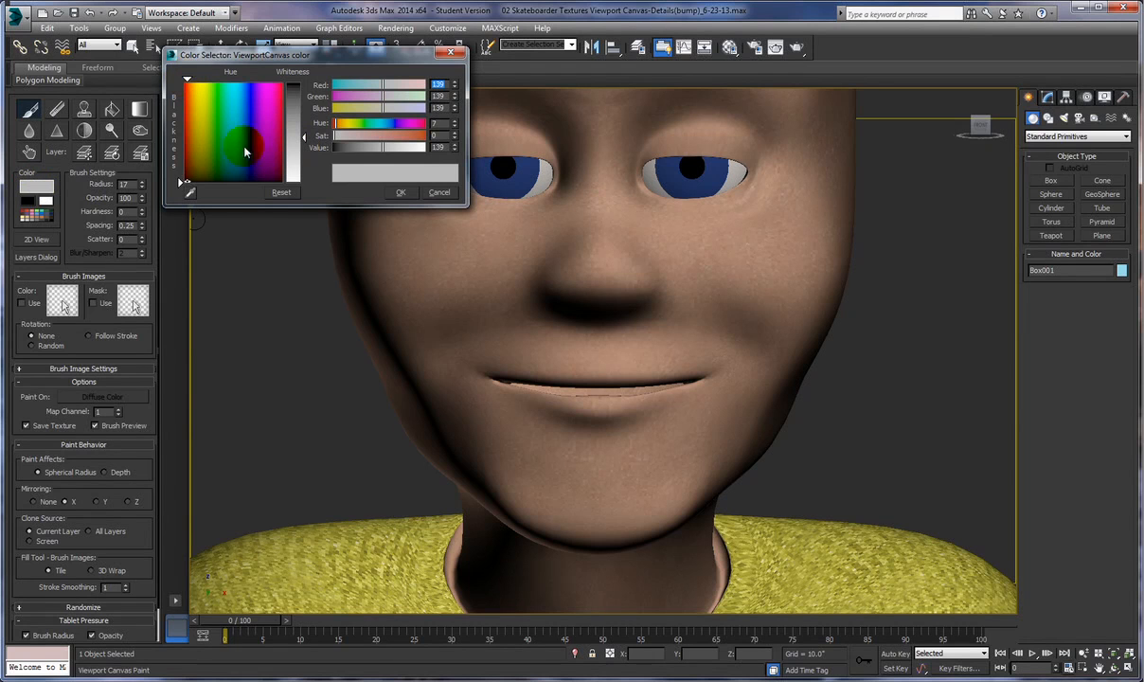
click(178, 140)
drag(178, 140, 182, 83)
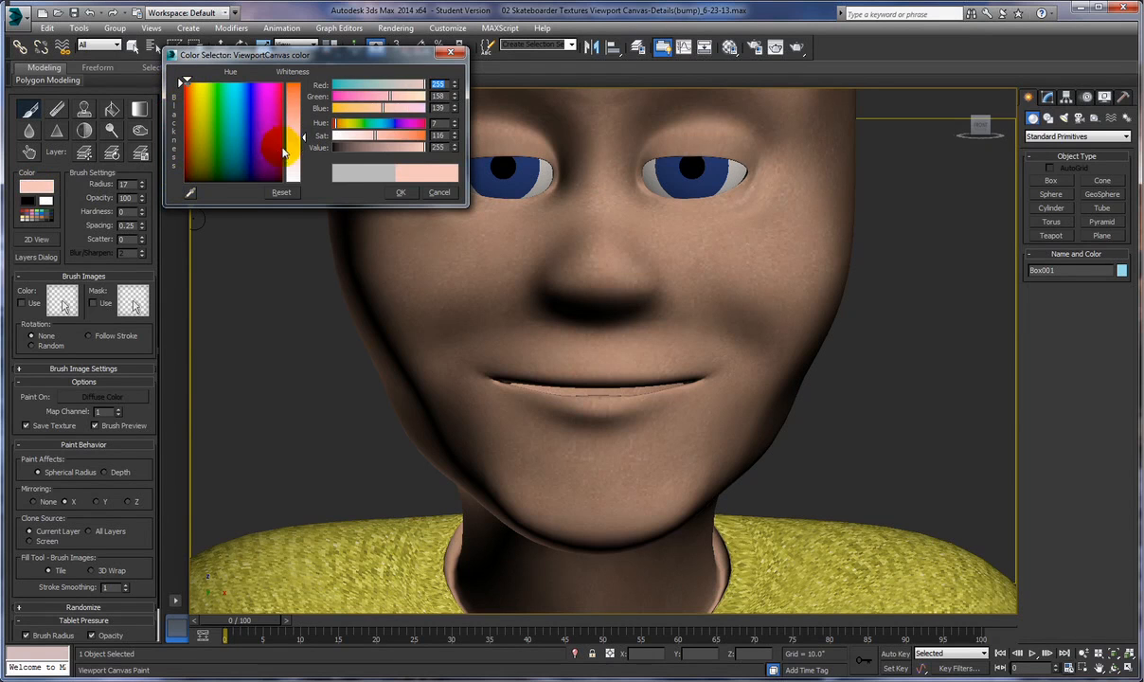
drag(305, 139, 304, 83)
drag(182, 86, 187, 169)
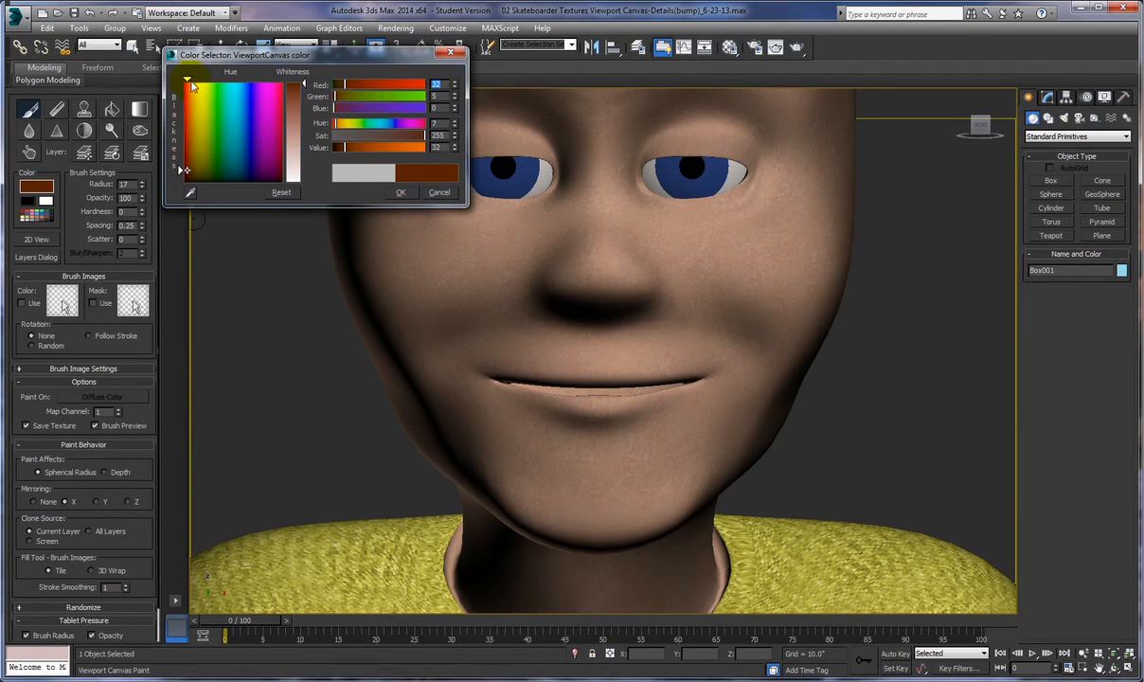
drag(187, 83, 191, 80)
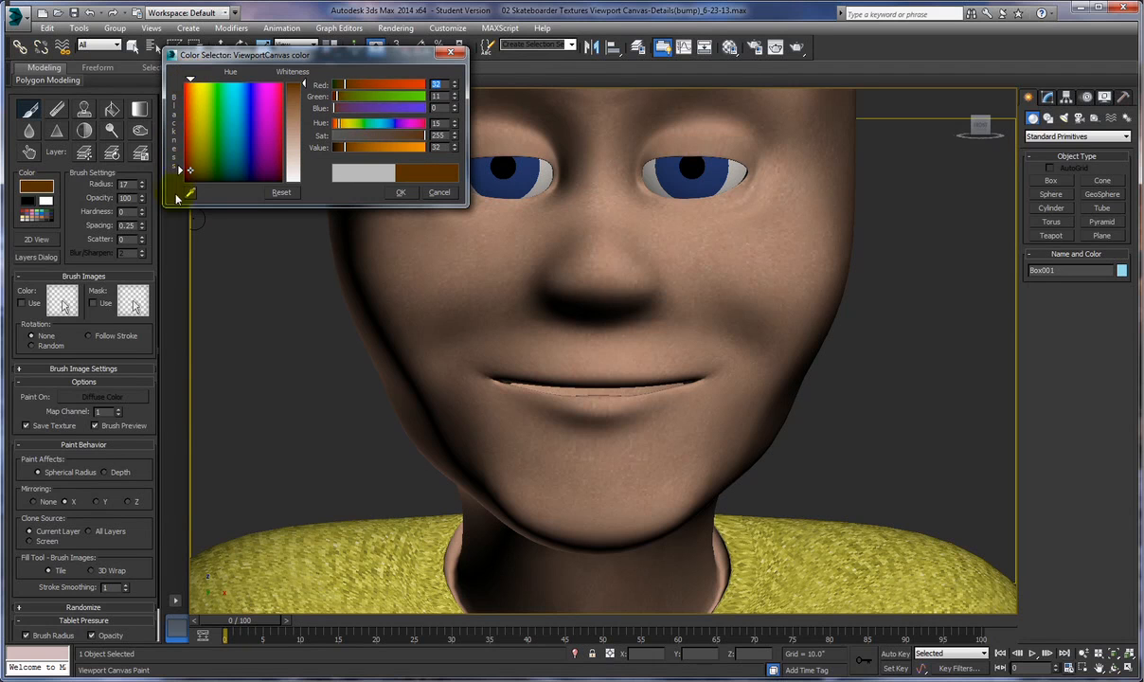
drag(184, 172, 181, 168)
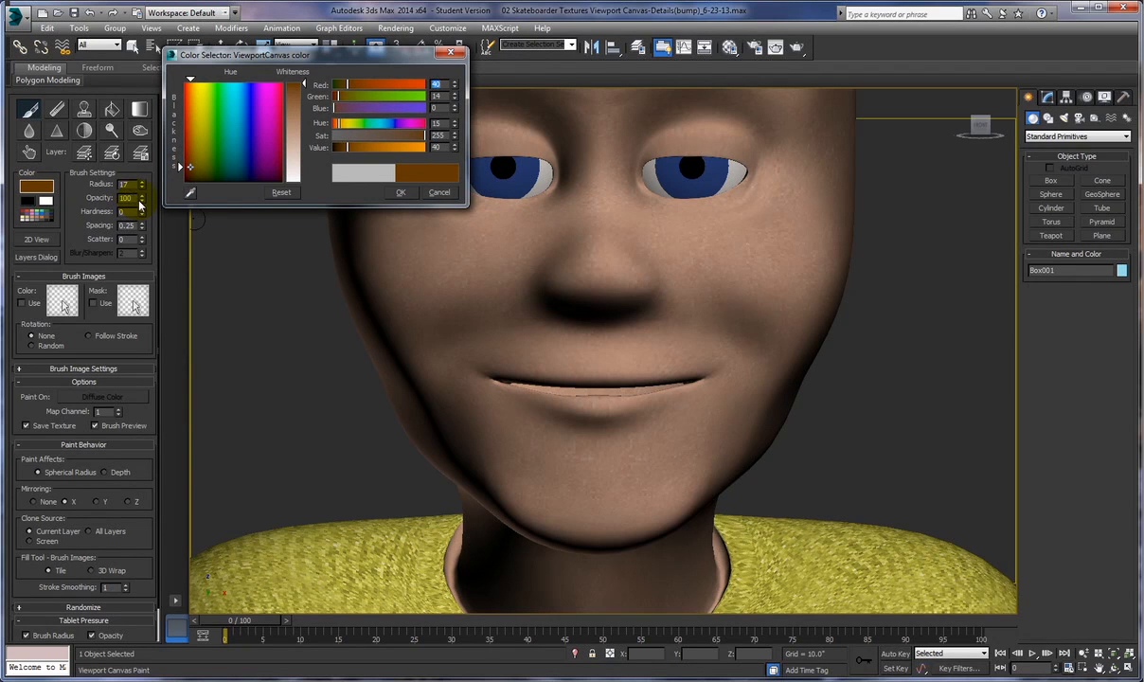
Lighten and desaturate the brown paint color to RGB 76, 41, 22.
click(662, 225)
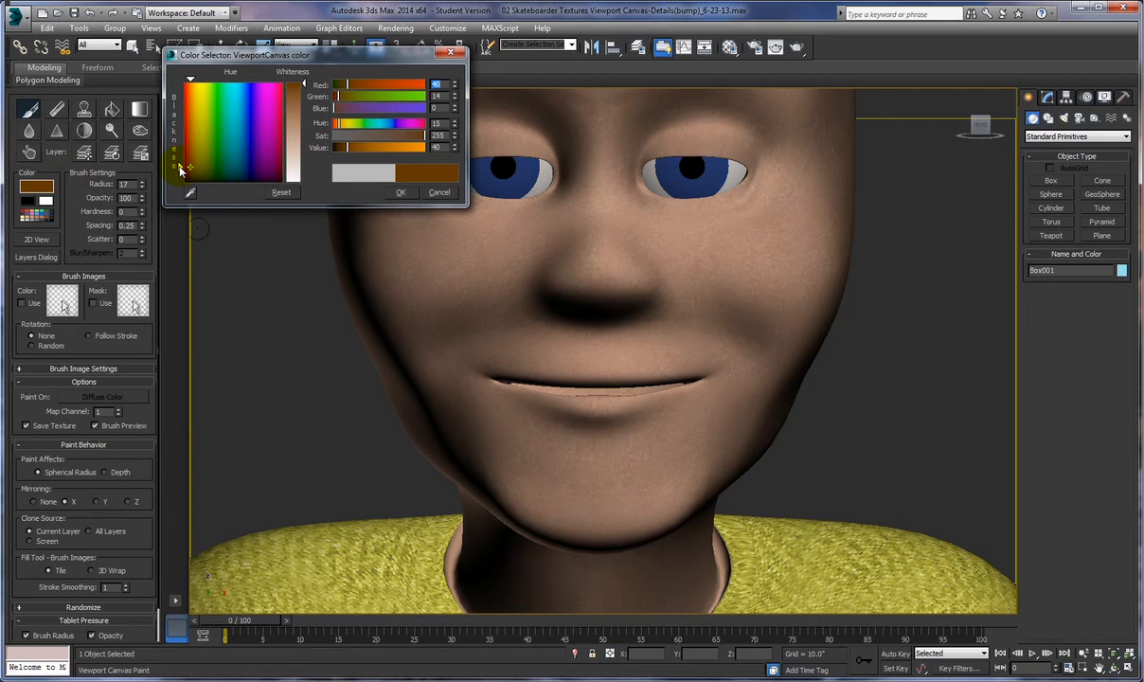
drag(180, 169, 180, 156)
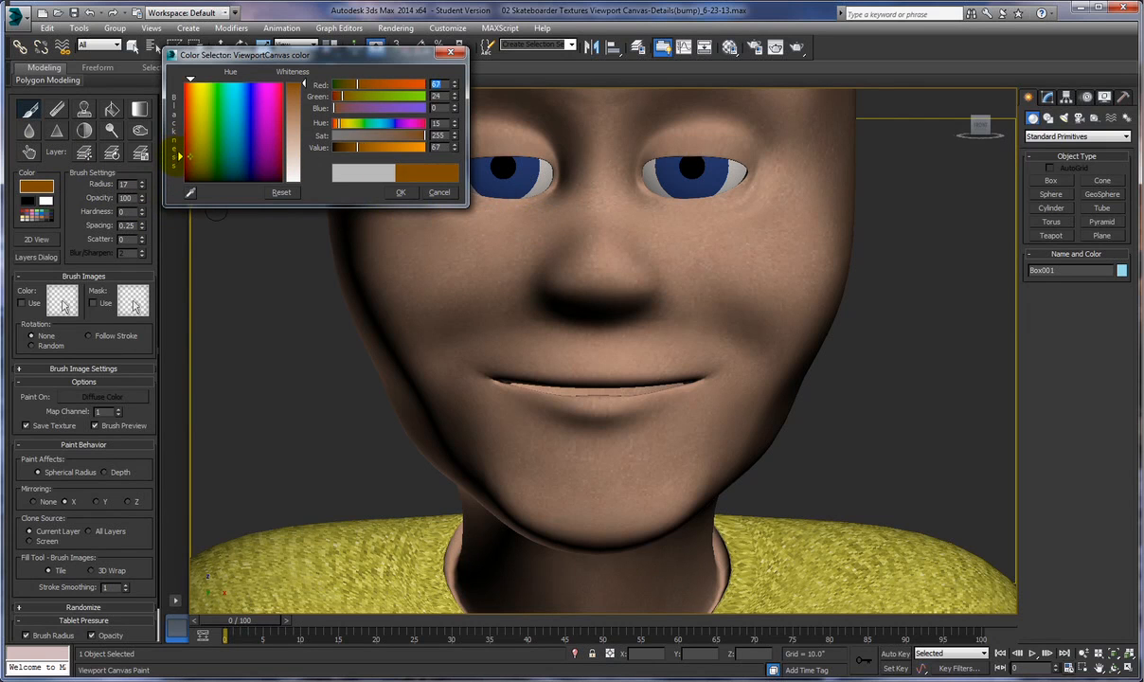
drag(303, 84, 303, 92)
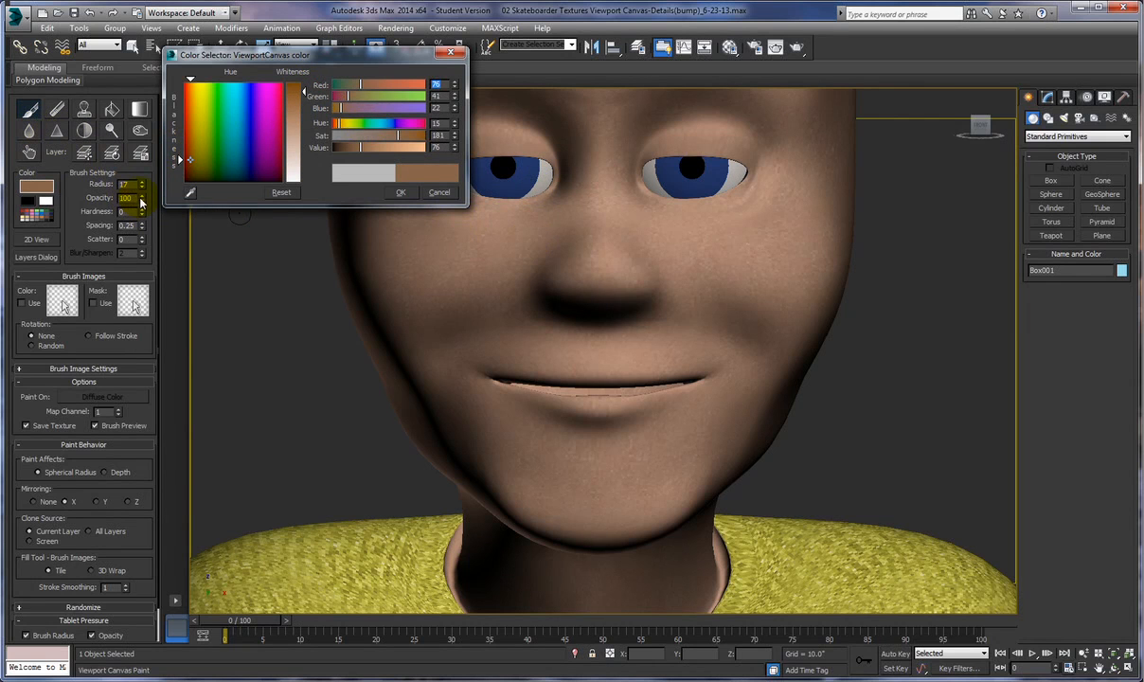
Set the brush opacity to 25, radius to 9 and scatter to 29, leaving the color selector without accepting a color.
drag(142, 201, 142, 218)
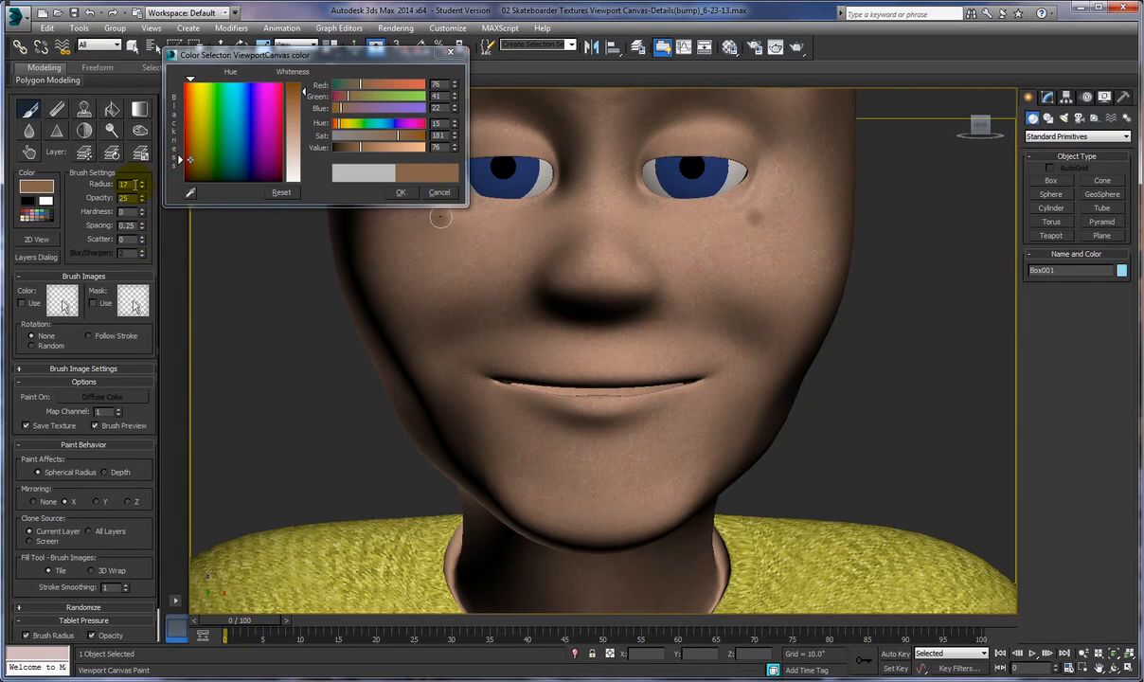
drag(142, 184, 140, 186)
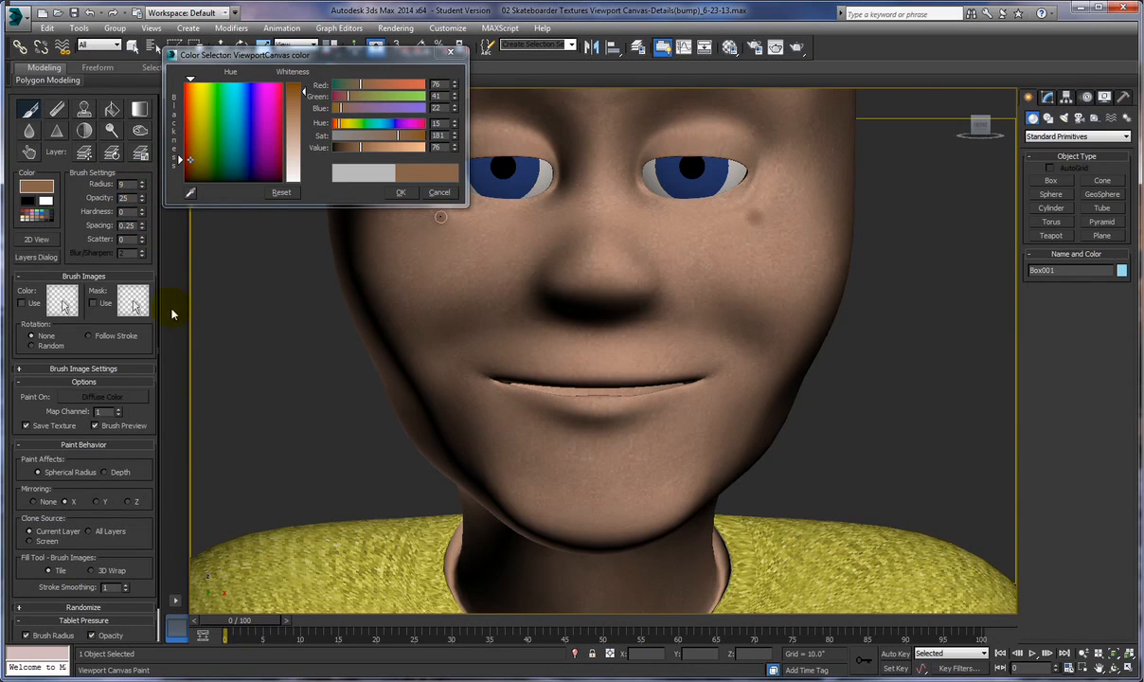
scroll(148, 549, down, 2)
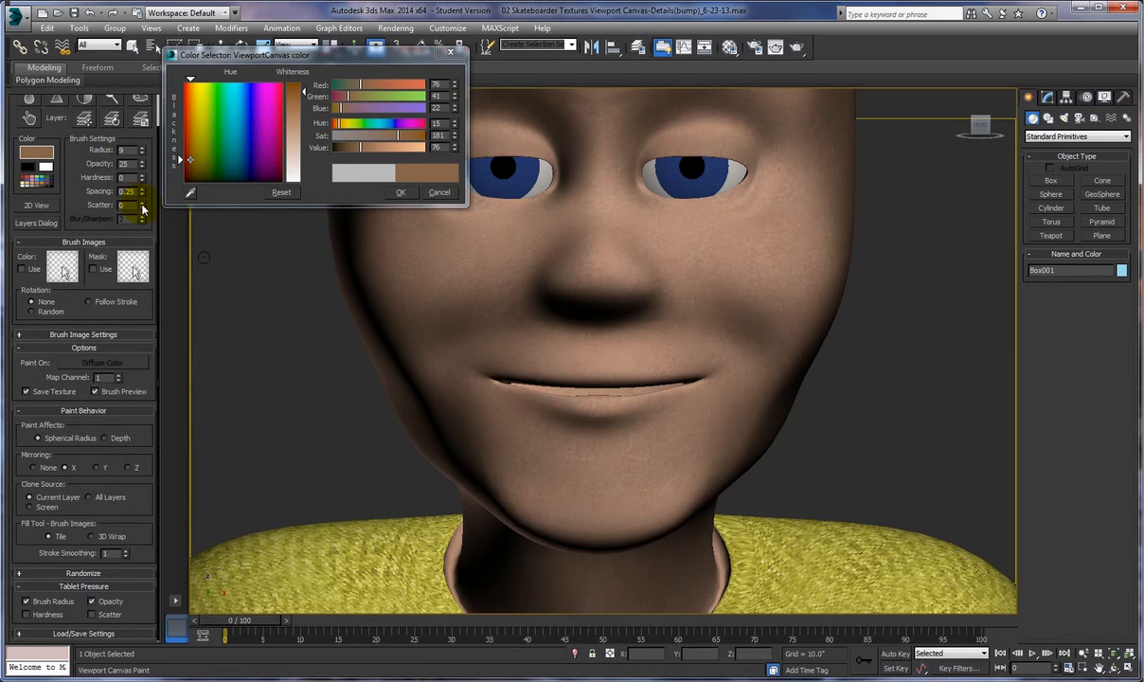
click(451, 51)
drag(141, 207, 141, 172)
Try a scattered, mirrored freckle stroke in grey across the cheek below the eye and undo it.
mouse_move(500, 225)
mouse_down()
mouse_move(499, 242)
mouse_move(477, 232)
mouse_move(556, 217)
mouse_move(427, 244)
mouse_up()
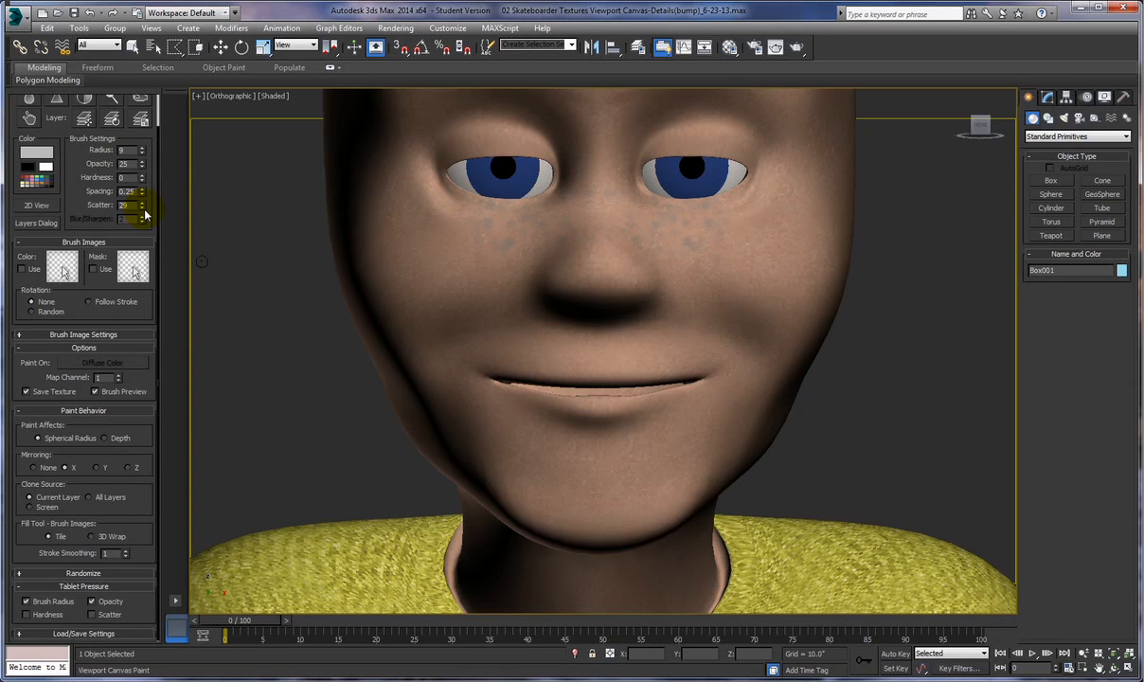
key(ctrl+z)
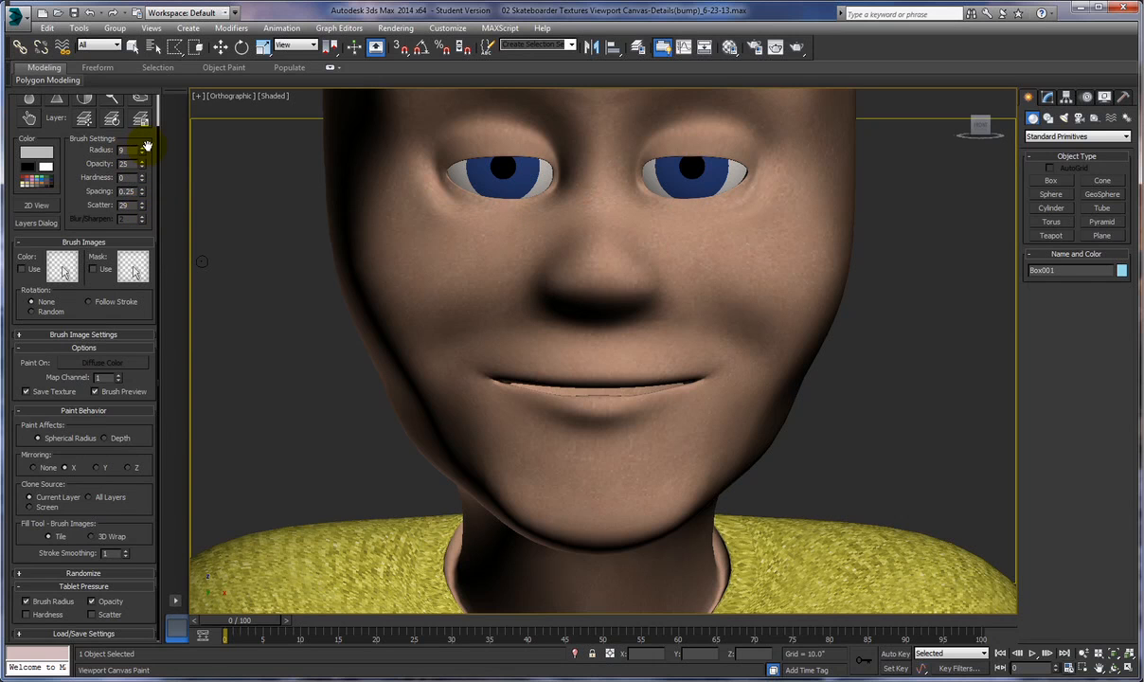
Mix an orange-brown freckle color with RGB 76, 25, 5 and accept it as the brush color.
drag(150, 145, 148, 180)
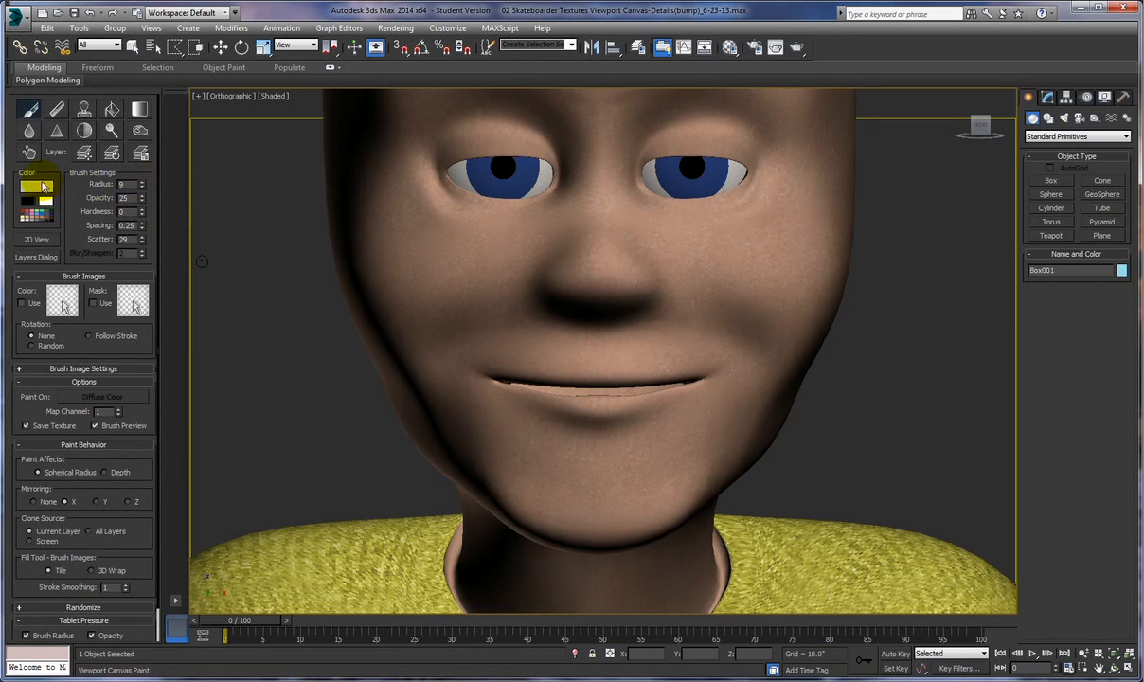
click(35, 189)
drag(284, 123, 289, 152)
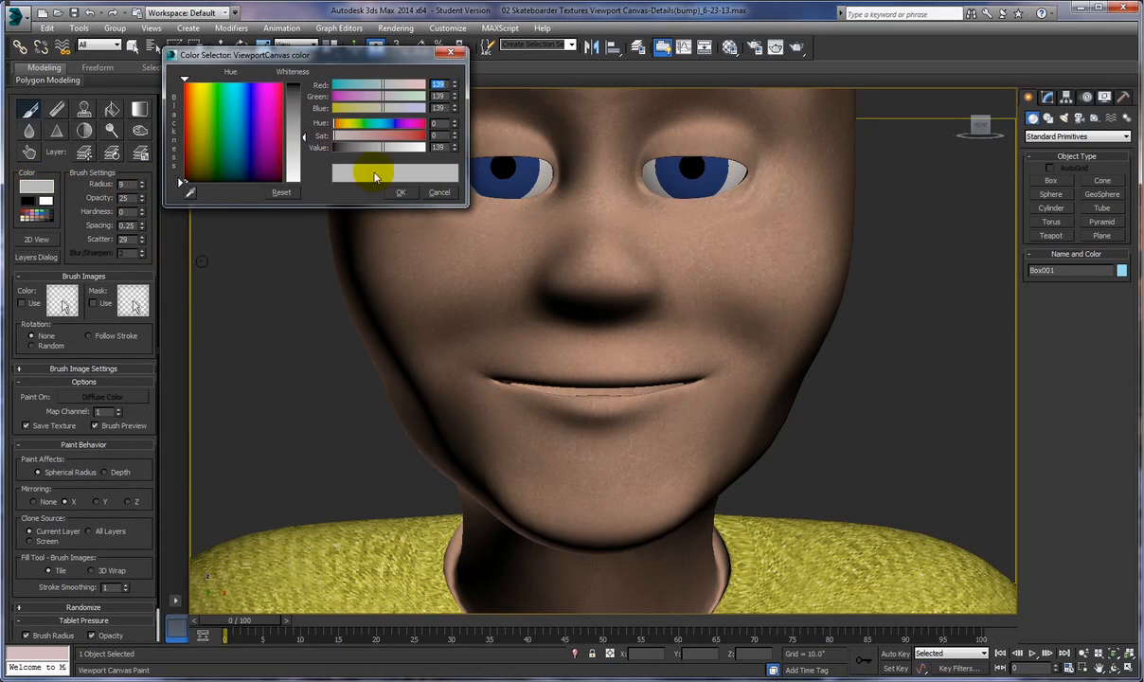
click(189, 192)
mouse_move(180, 181)
mouse_down()
mouse_move(180, 153)
mouse_move(182, 179)
mouse_up()
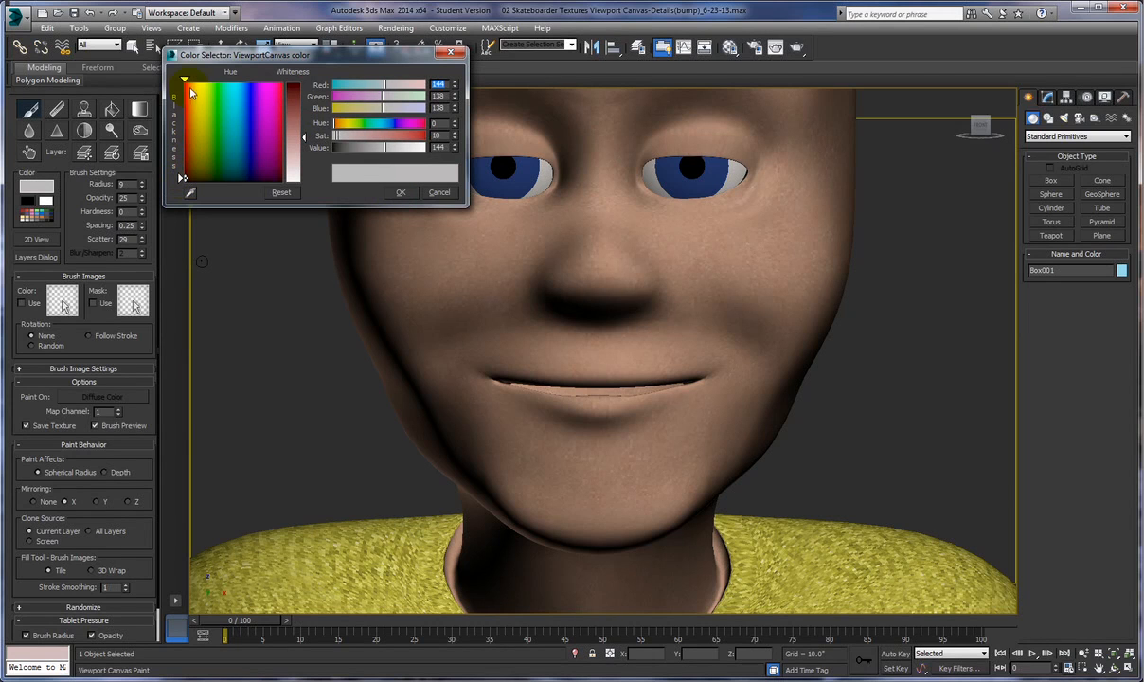
drag(185, 80, 189, 79)
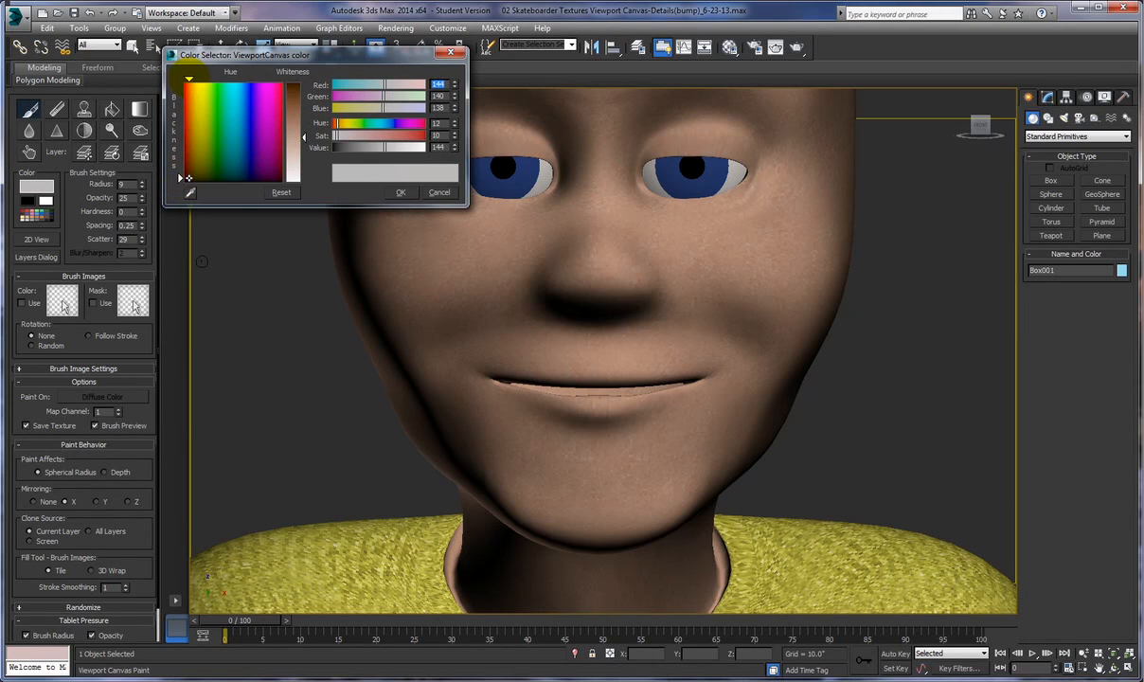
drag(304, 138, 304, 110)
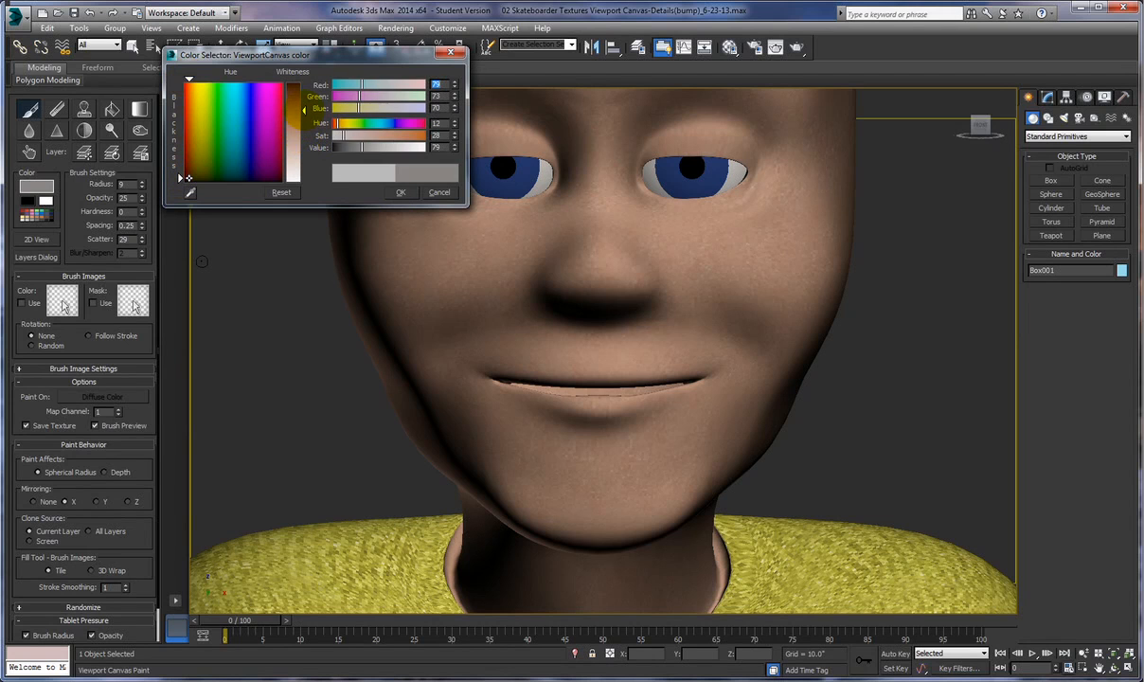
drag(181, 177, 179, 130)
drag(304, 110, 304, 85)
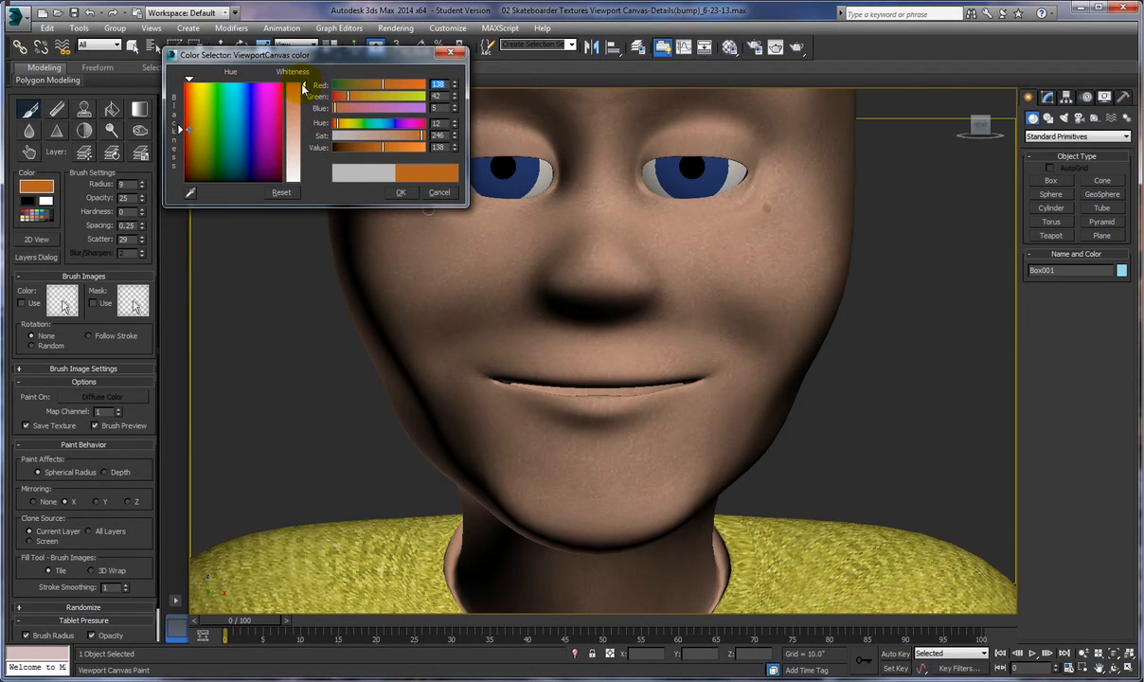
drag(174, 132, 189, 152)
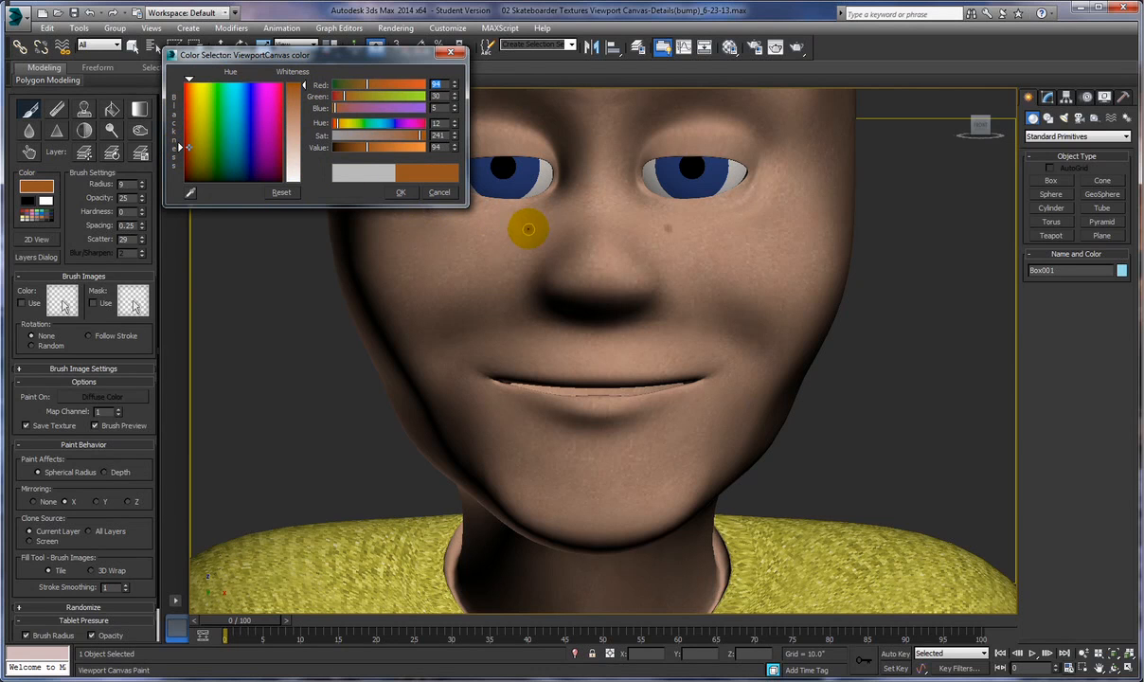
drag(178, 147, 181, 154)
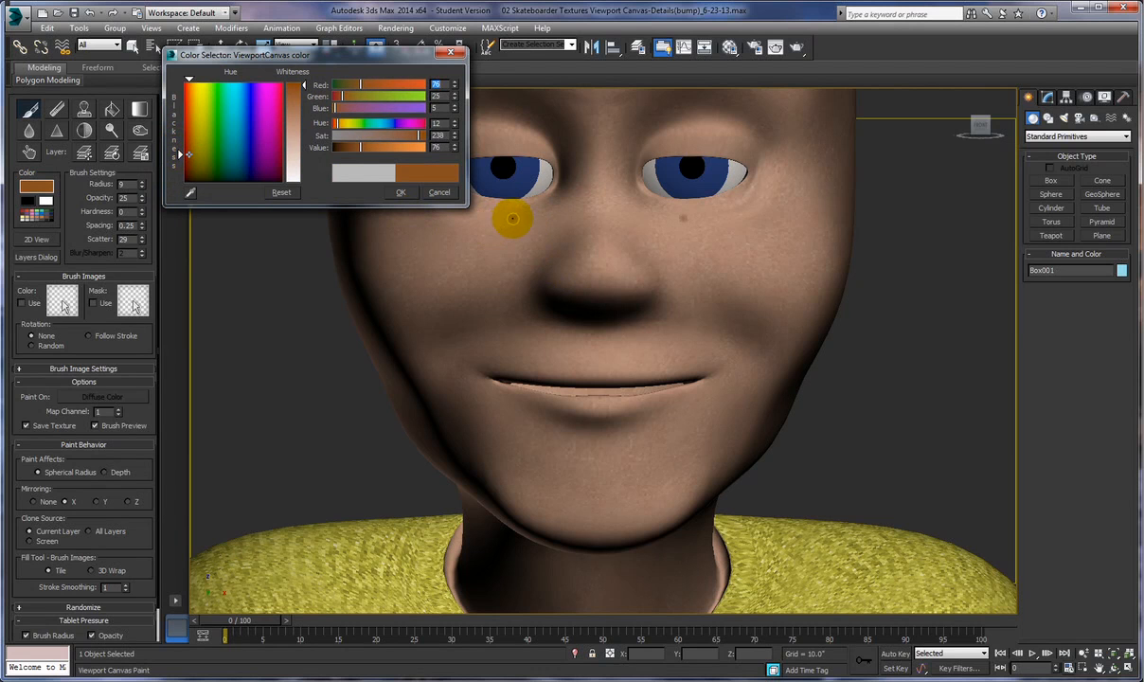
click(400, 193)
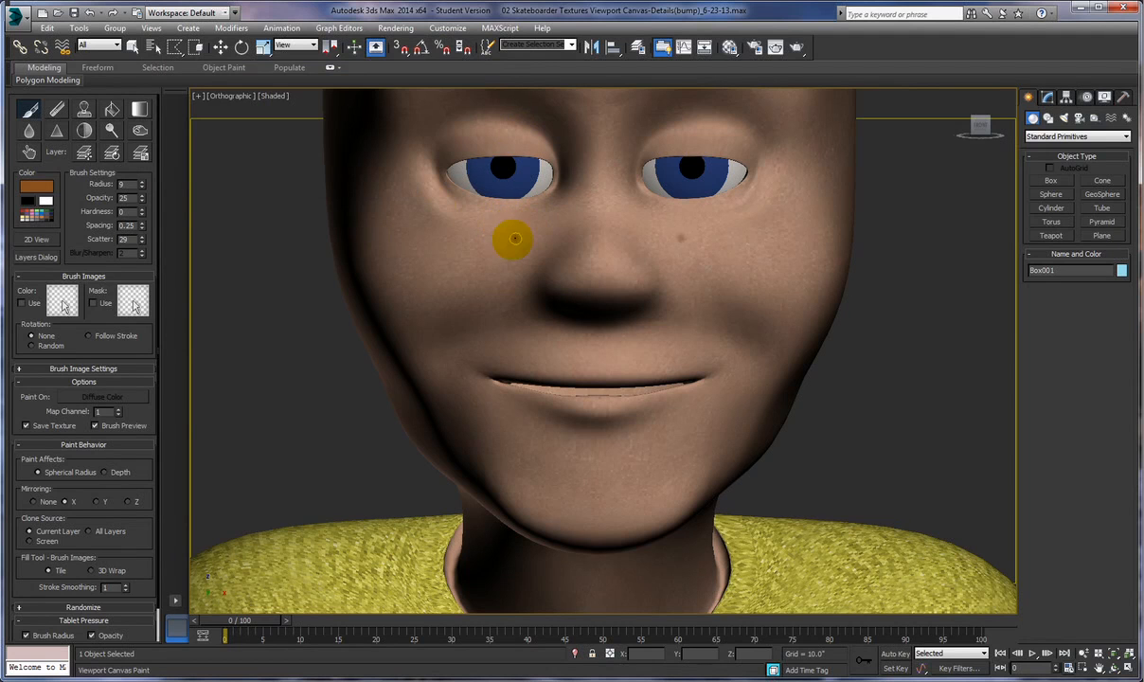
Try painting mirrored brown freckles across the nose and both cheeks at scatter 29, and undo all of those strokes.
mouse_move(589, 247)
mouse_down()
mouse_move(572, 230)
mouse_move(454, 235)
mouse_move(505, 243)
mouse_move(524, 230)
mouse_move(512, 266)
mouse_up()
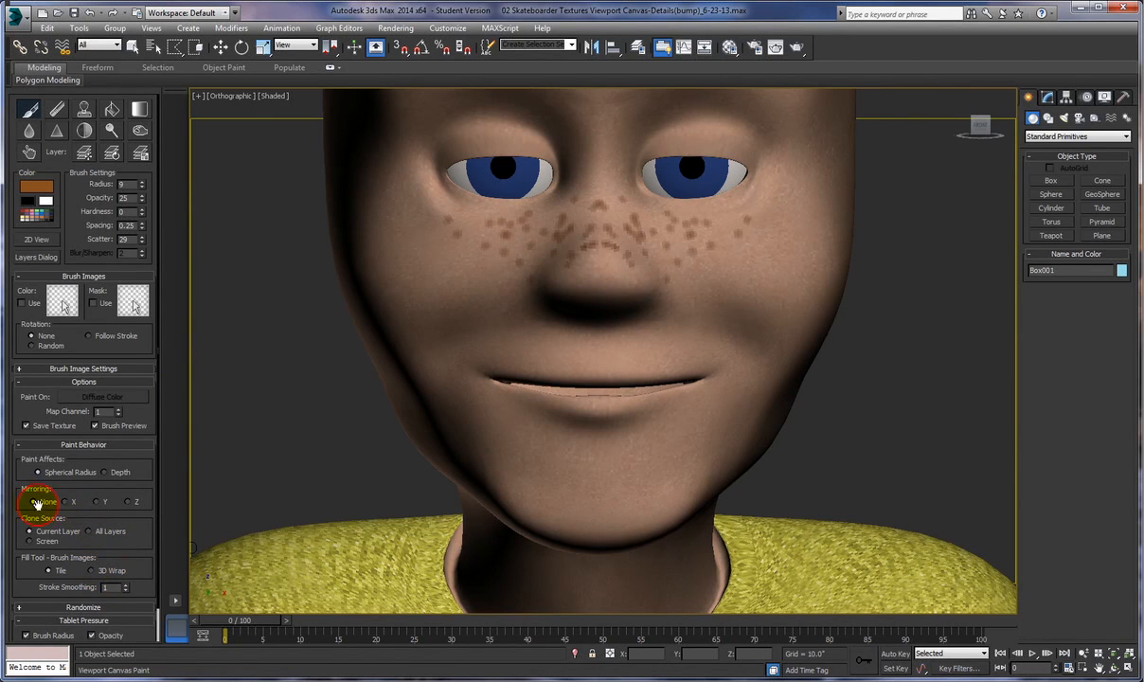
click(88, 13)
click(88, 13)
click(88, 13)
click(89, 14)
click(89, 15)
click(89, 13)
click(89, 13)
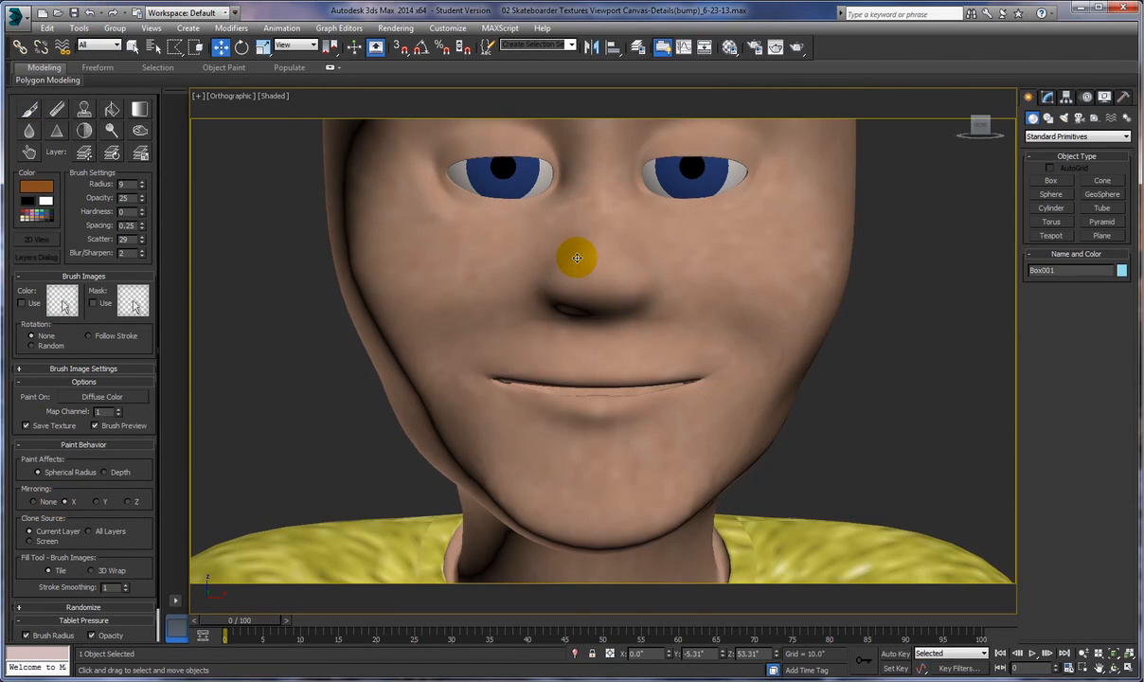
Restart the Paint brush, try a mirrored freckle stroke from the side of the nose onto the cheek, and undo it.
click(29, 110)
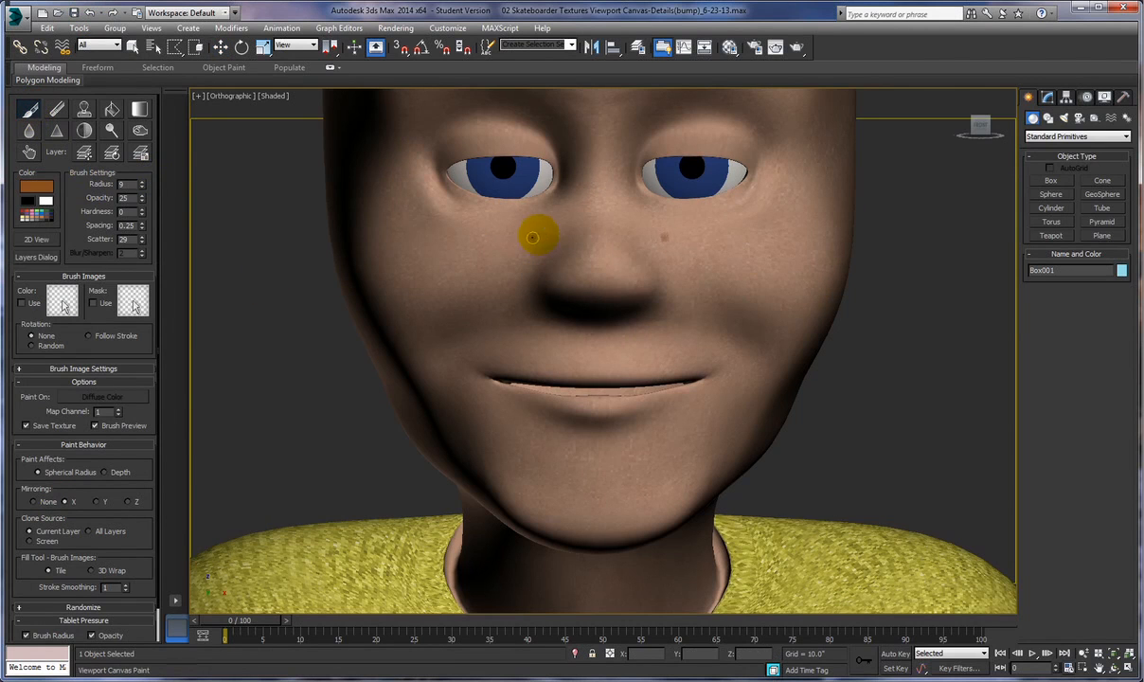
drag(569, 219, 496, 235)
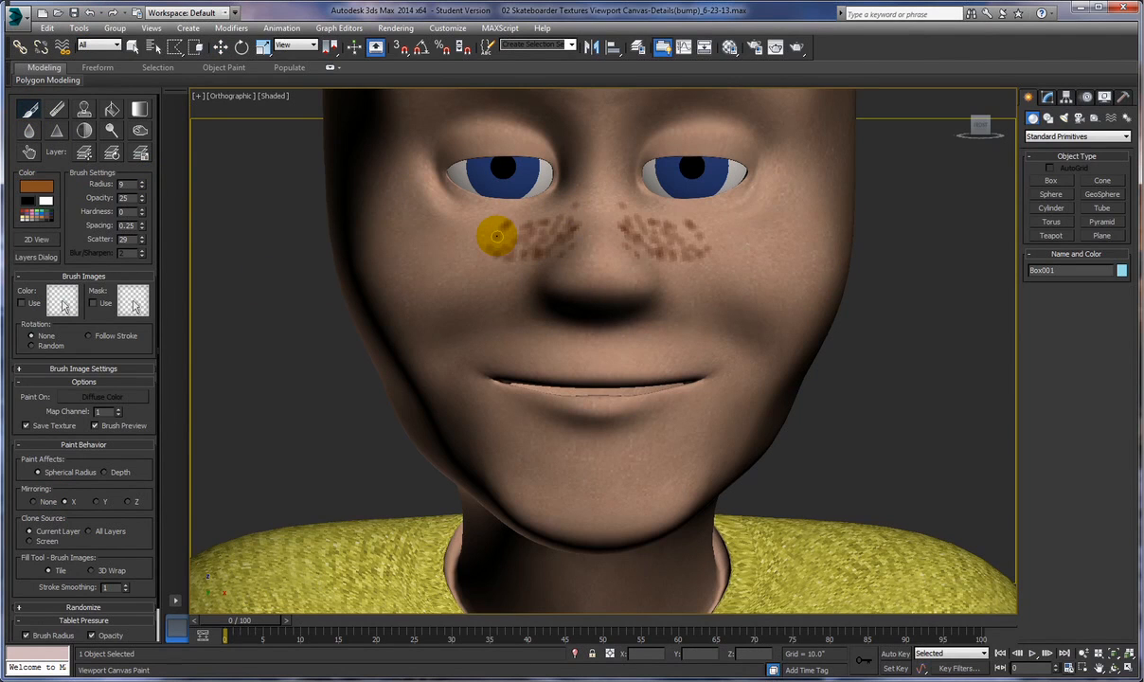
key(ctrl+z)
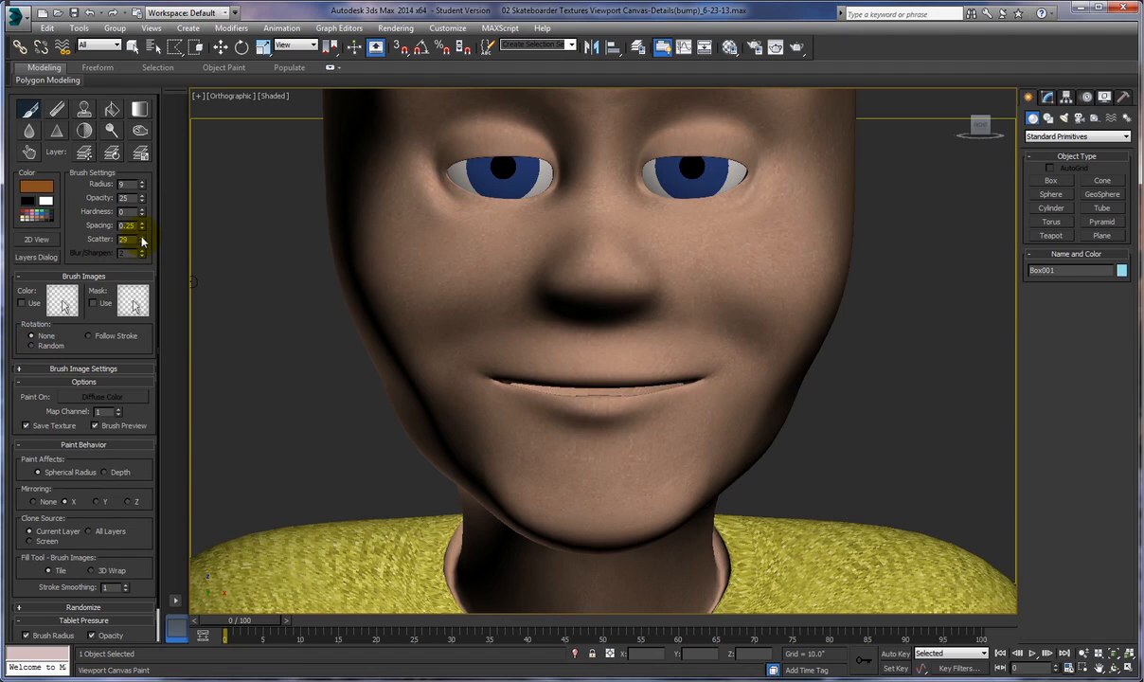
Set the brush scatter to 50 and paint sparse mirrored freckles beside the nose and on the inner cheeks, undoing the first test stroke.
mouse_move(434, 209)
mouse_down()
mouse_move(500, 246)
mouse_move(480, 249)
mouse_up()
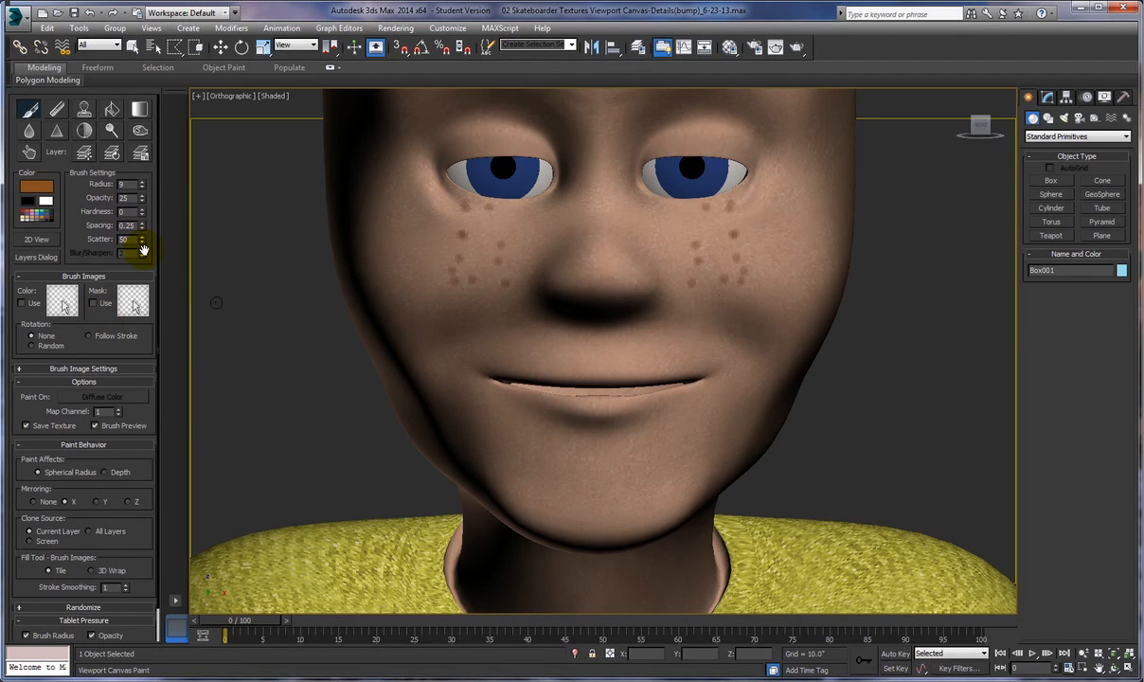
key(ctrl+z)
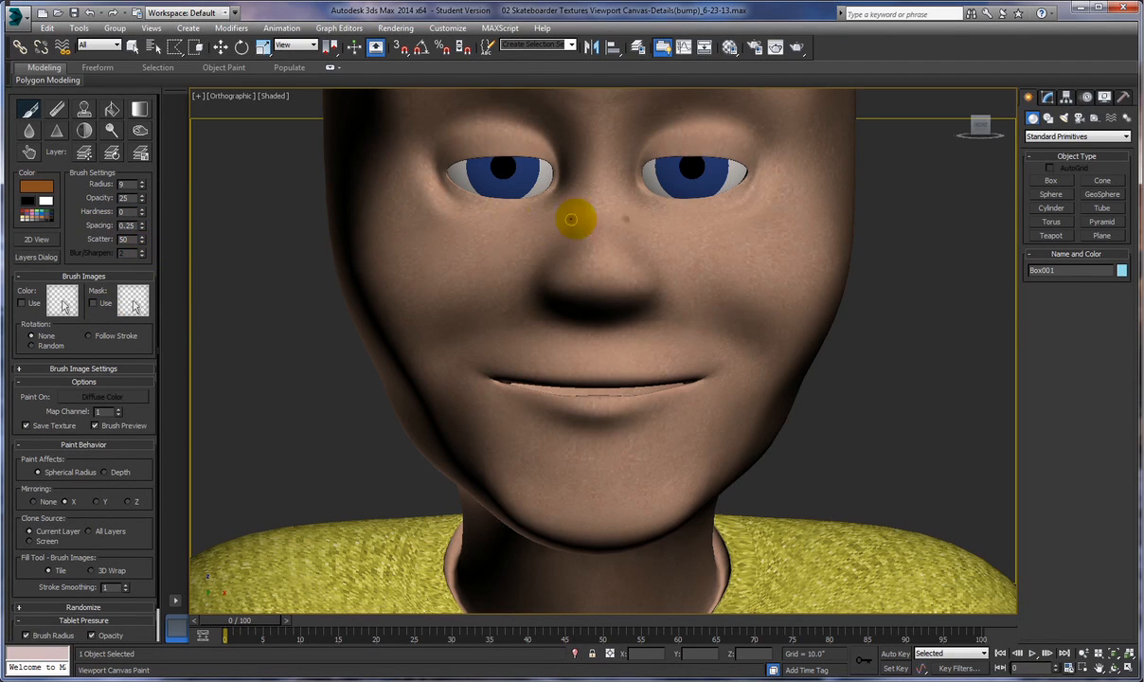
mouse_move(572, 224)
mouse_down()
mouse_move(474, 238)
mouse_move(494, 237)
mouse_up()
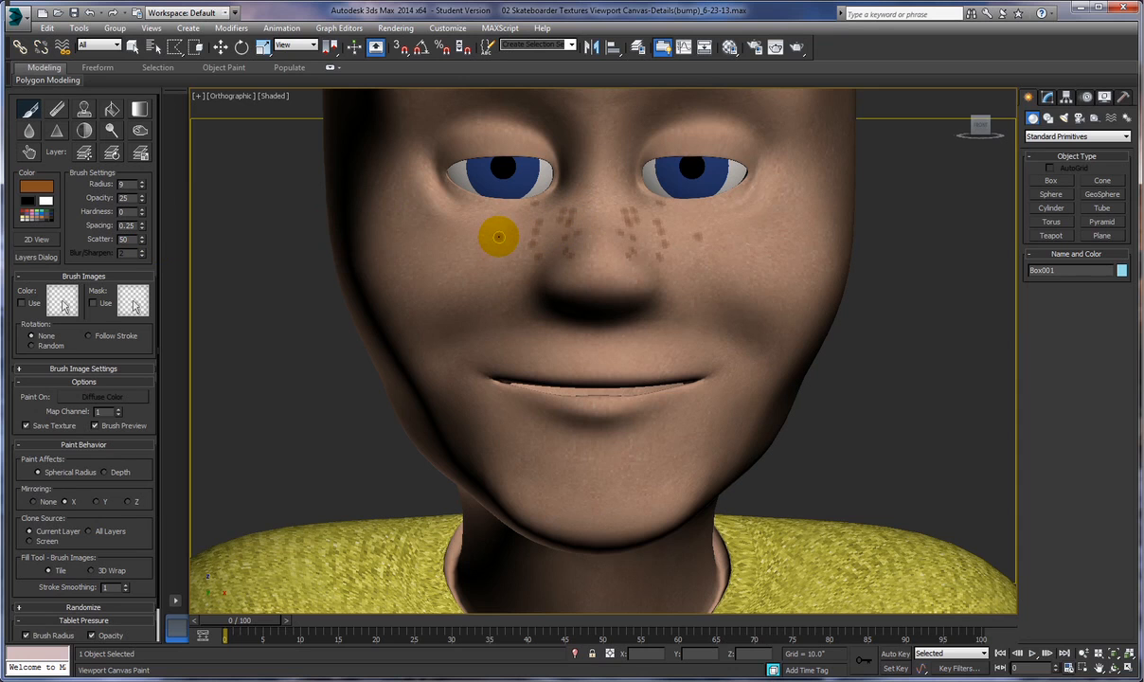
click(496, 236)
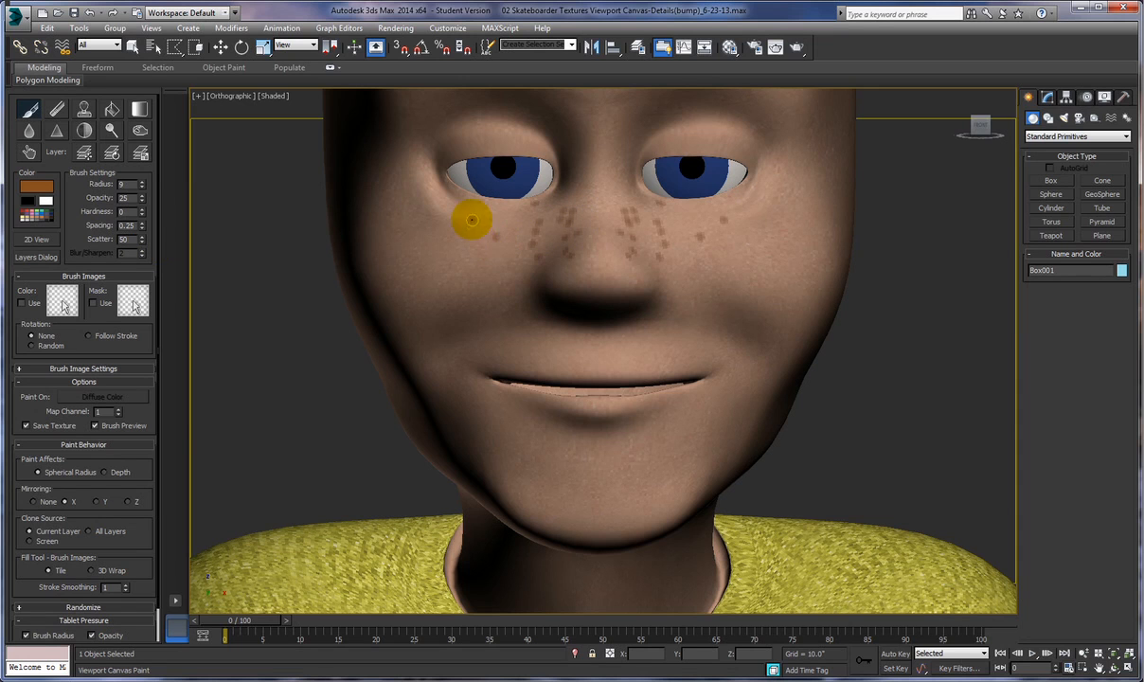
Turn mirroring off and dab individual, irregularly spaced freckles across the cheeks and nose.
click(32, 502)
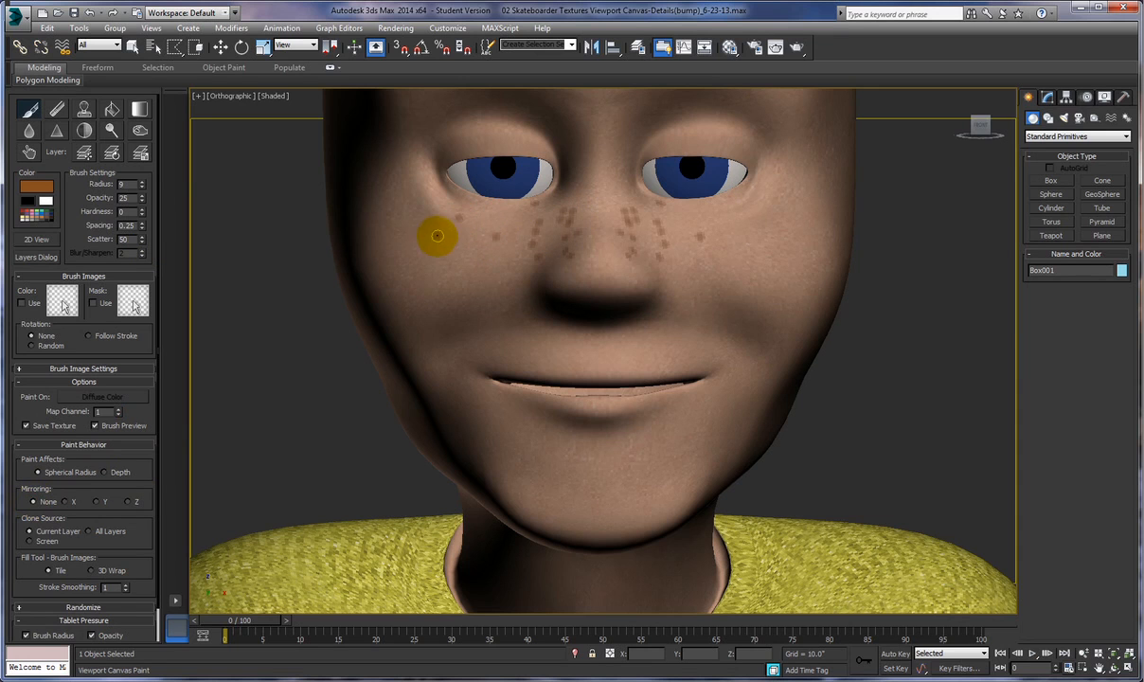
click(415, 262)
click(473, 268)
click(474, 238)
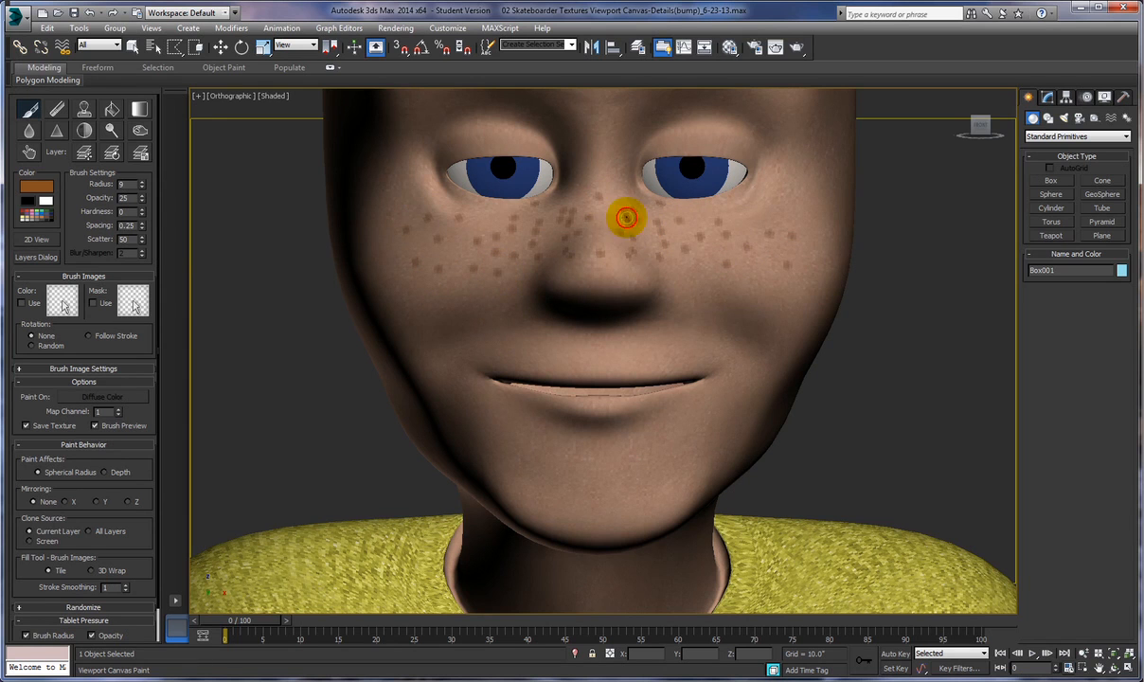
Dab one more freckle near the tip of the nose and exit the Paint brush.
click(612, 271)
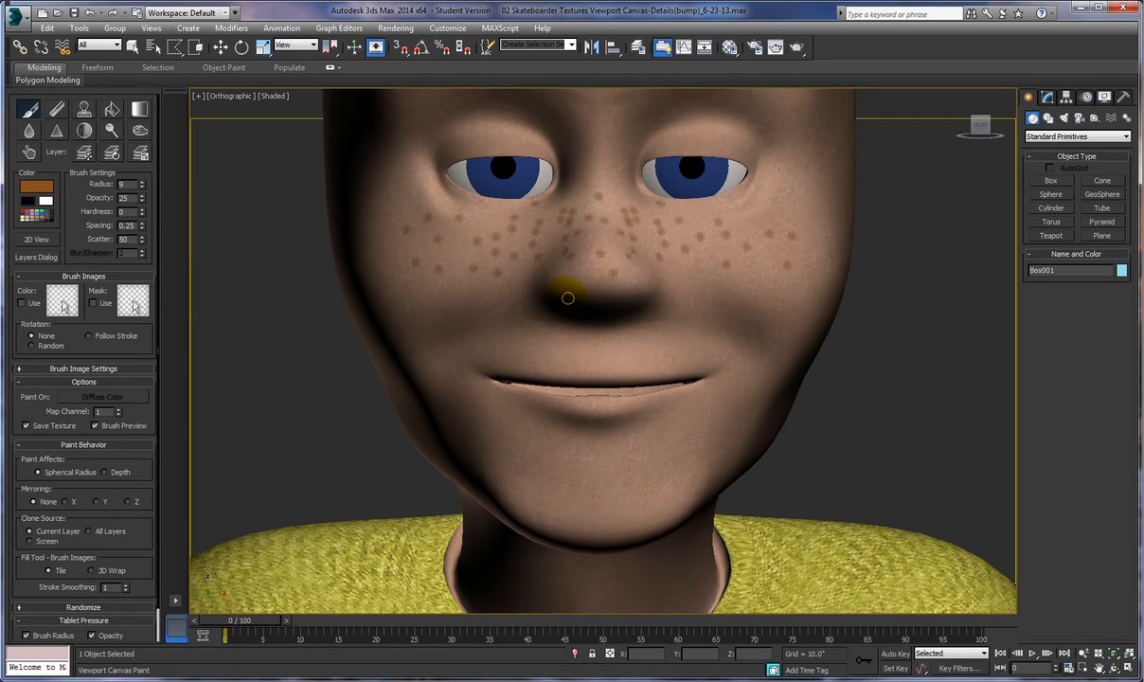
scroll(566, 291, down, 10)
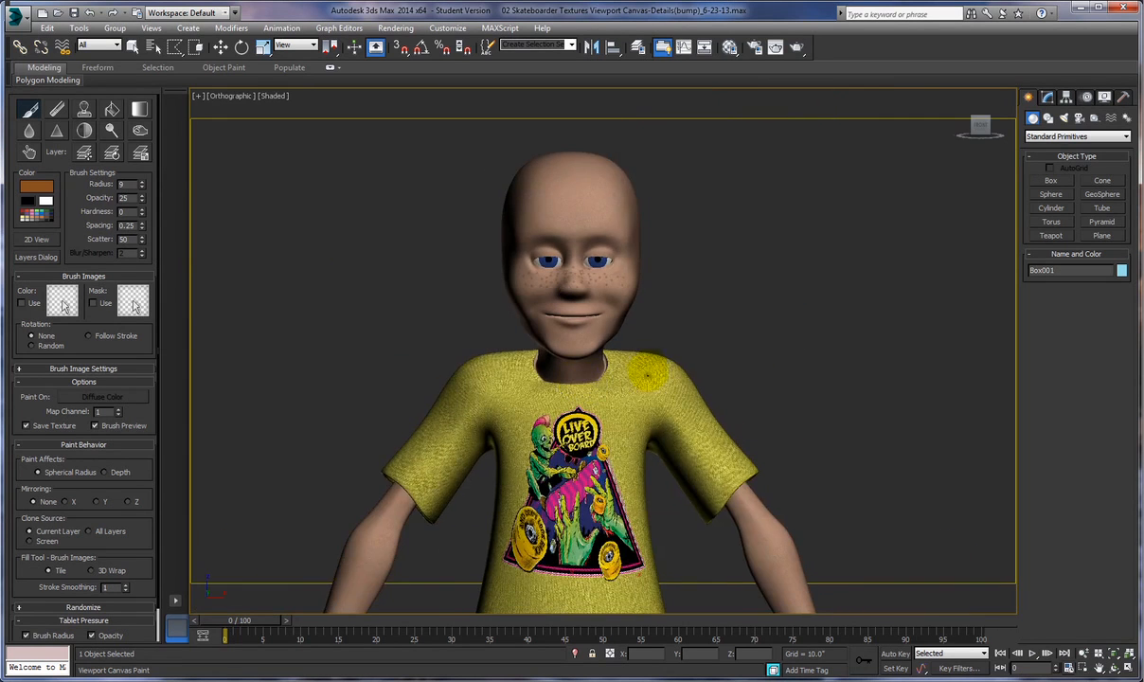
mouse_move(644, 341)
alt+middle_down()
mouse_move(596, 342)
mouse_move(687, 340)
alt+middle_up()
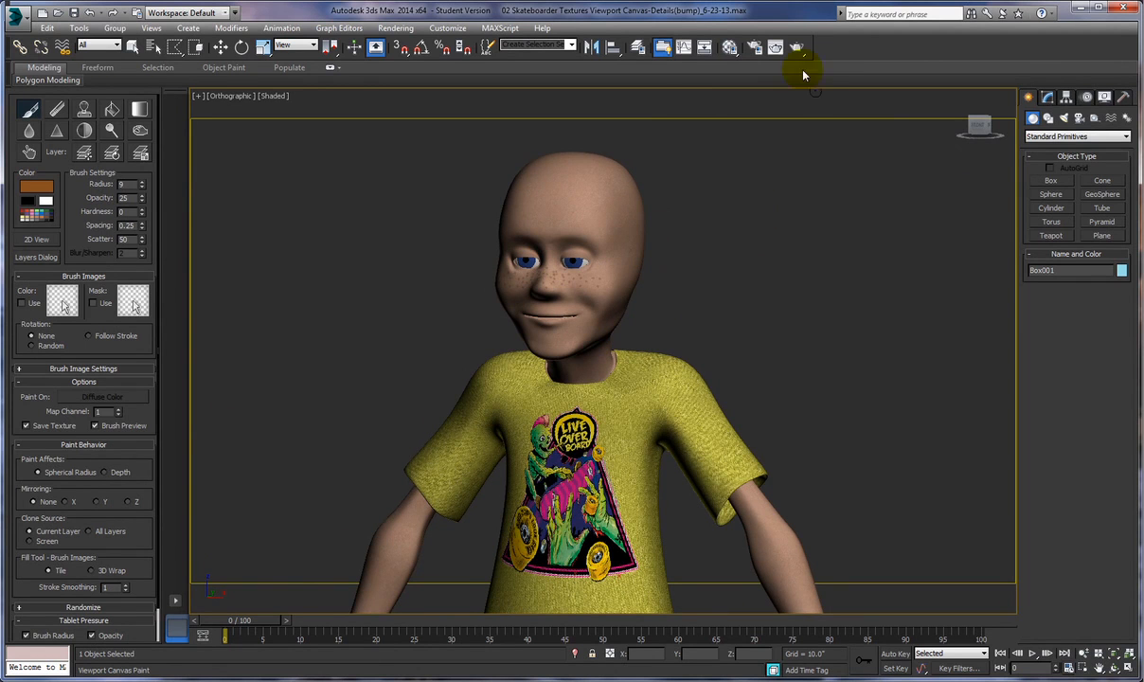
click(29, 110)
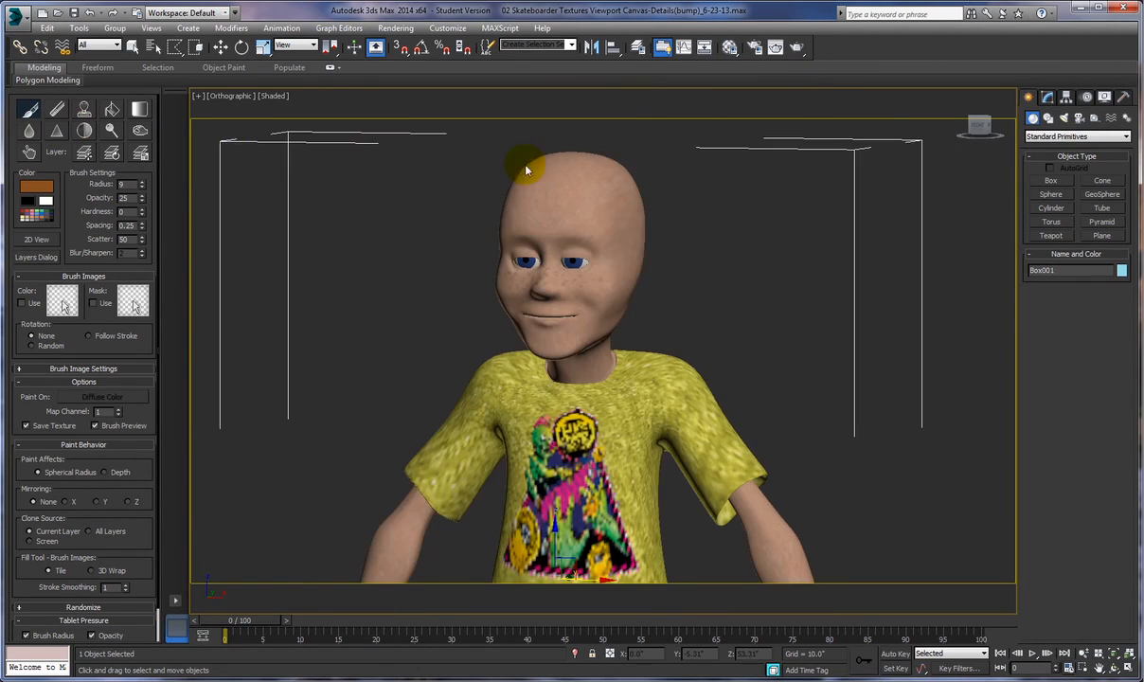
Render the freckled head and upper body at a three-quarter angle, and close the rendered image.
click(775, 46)
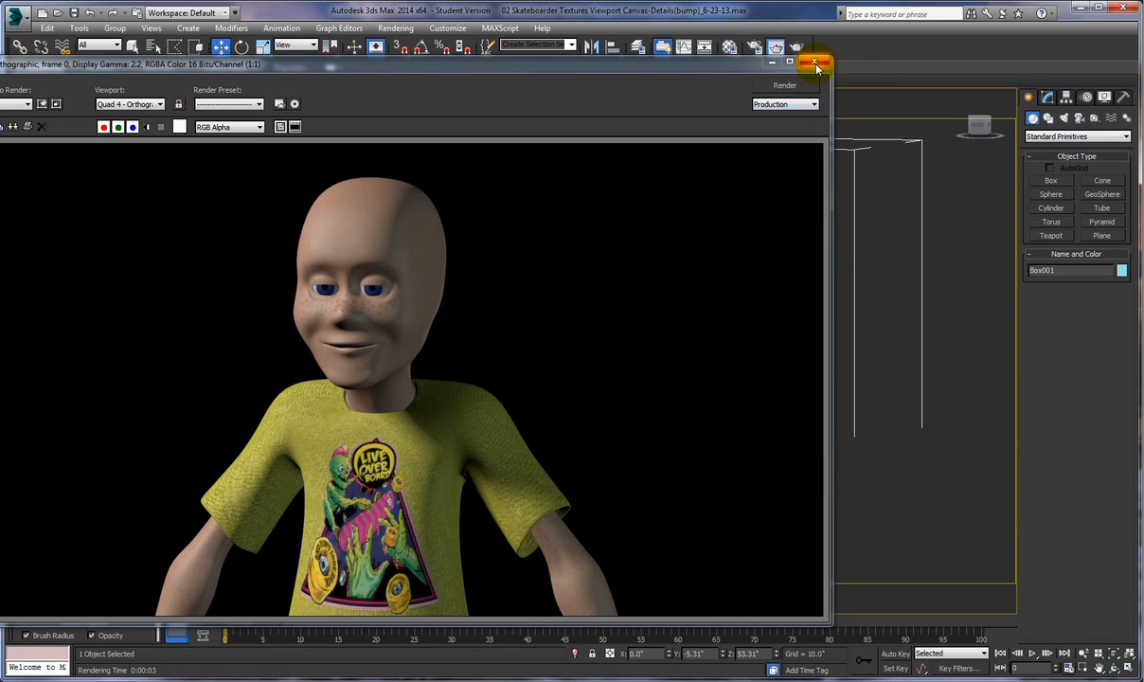
click(815, 64)
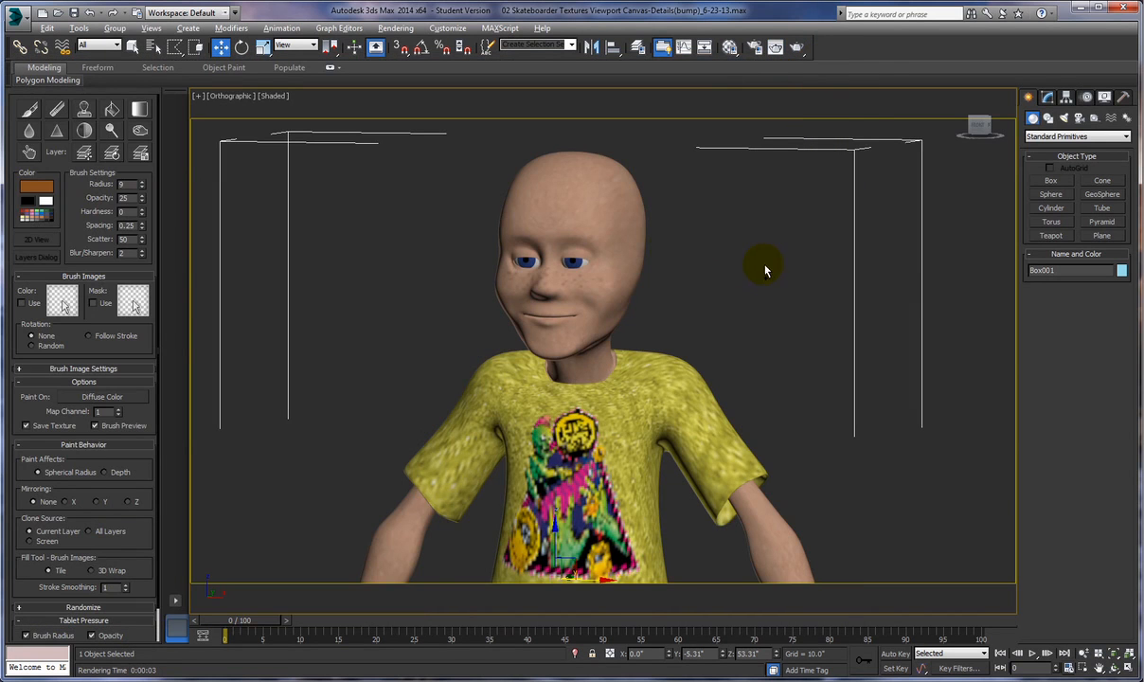
Render the whole skateboarder from head to shoes, standing on the floor.
scroll(763, 265, down, 4)
middle_drag(839, 324, 743, 268)
scroll(699, 237, down, 1)
scroll(700, 235, up, 1)
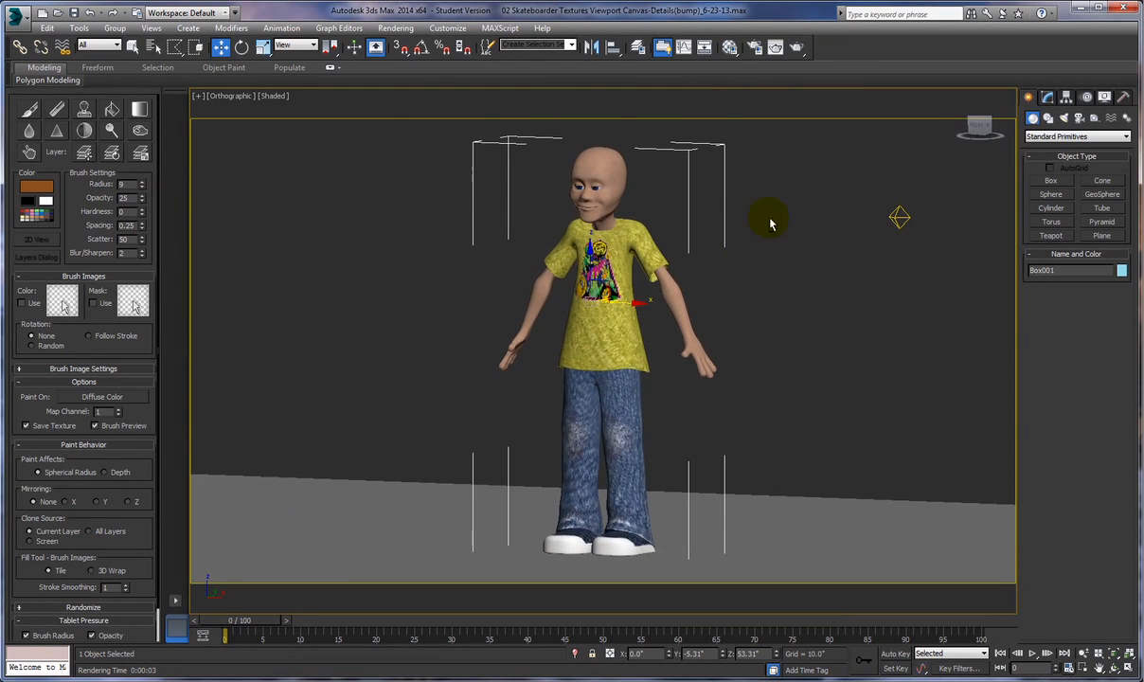
click(795, 49)
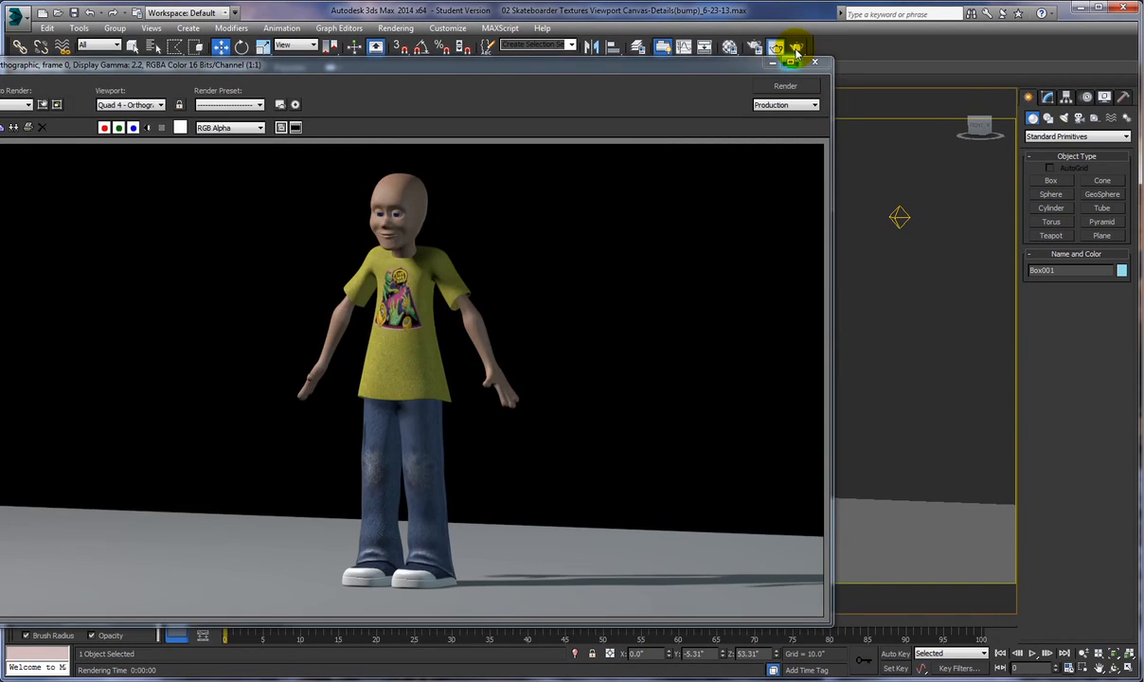